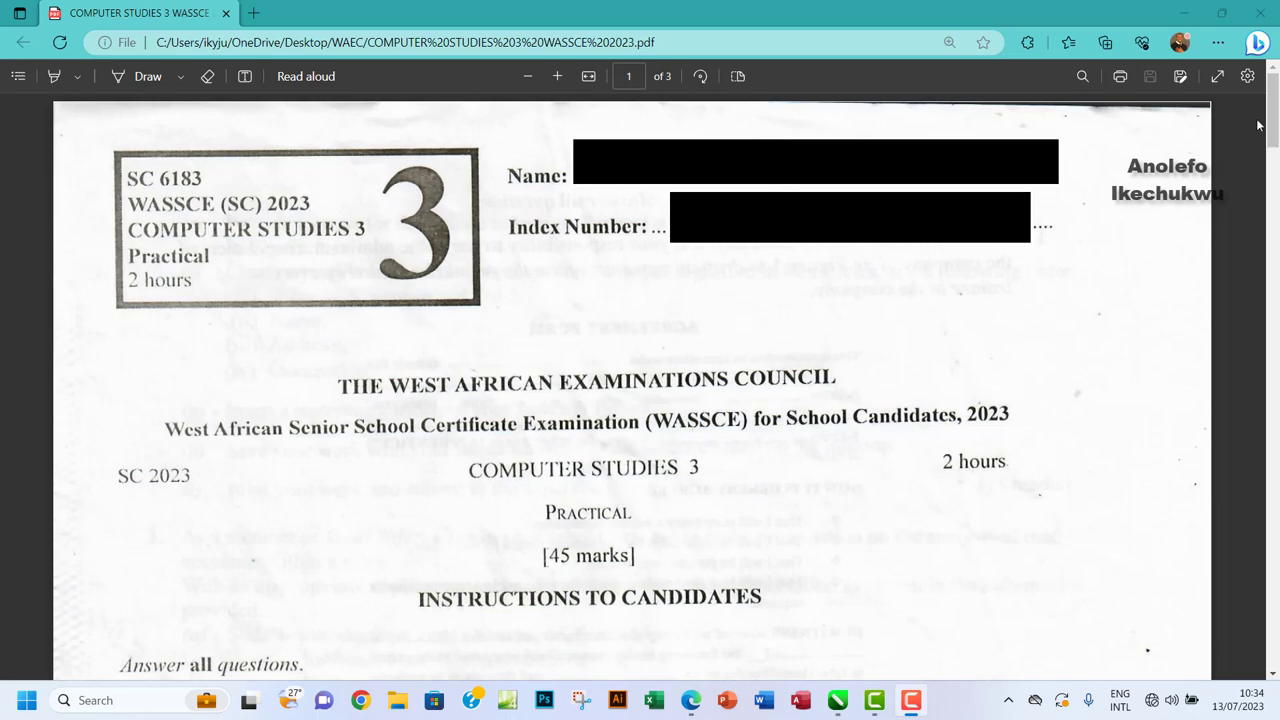
Scroll the exam PDF down to question 3 and Figure 2 on page 3.
left_click_drag(1270, 125, 1220, 590)
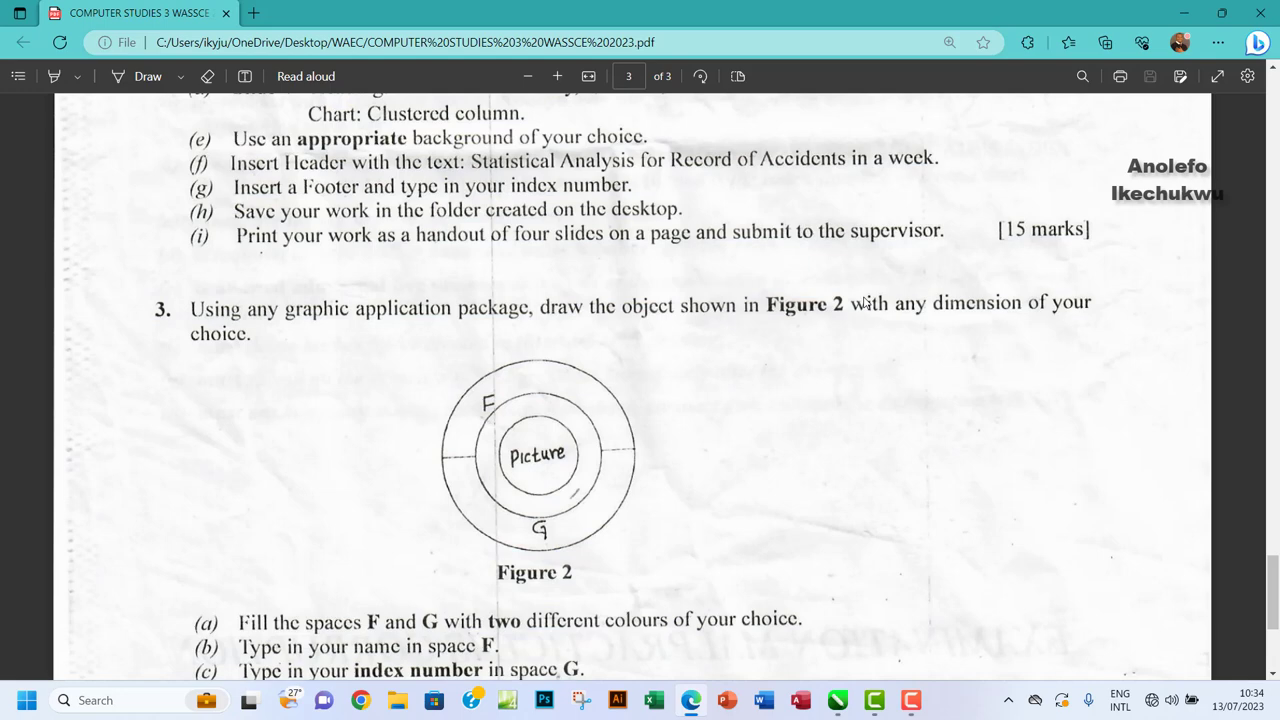
scroll(789, 338, "down", 2)
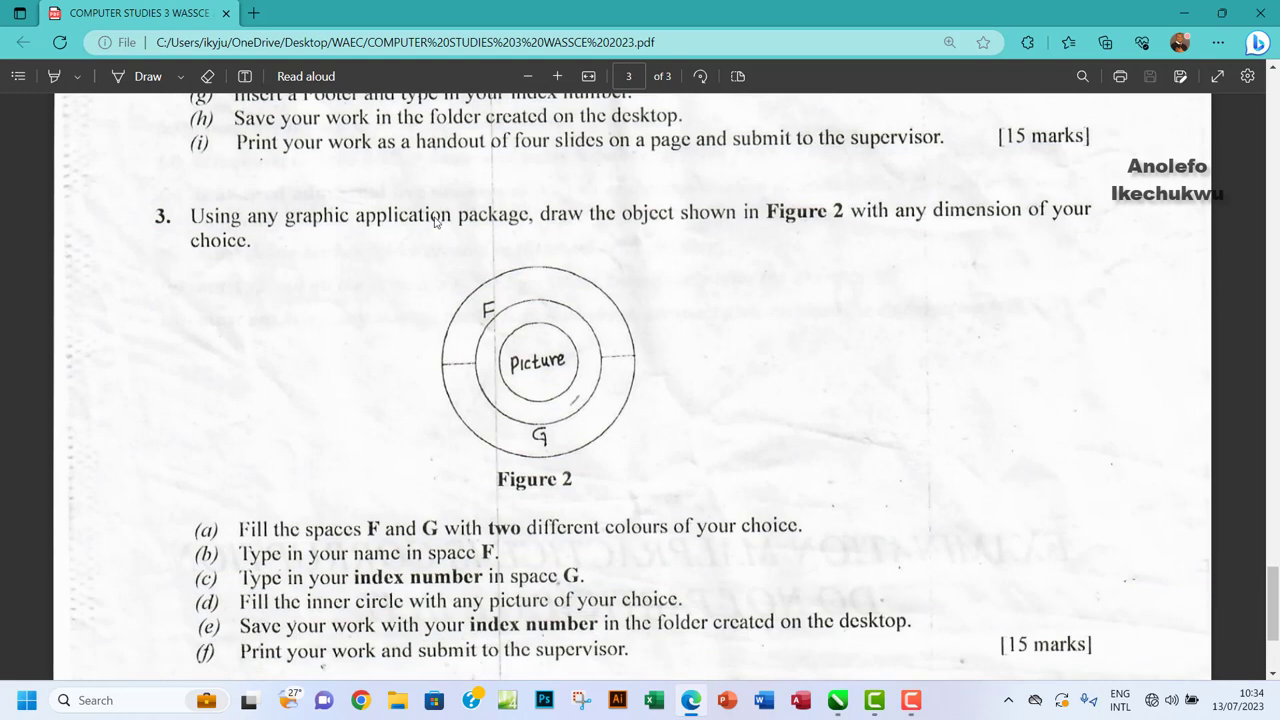
Draw a thick yellow highlighter arc beside Figure 2, then switch to CorelDRAW.
left_click(77, 76)
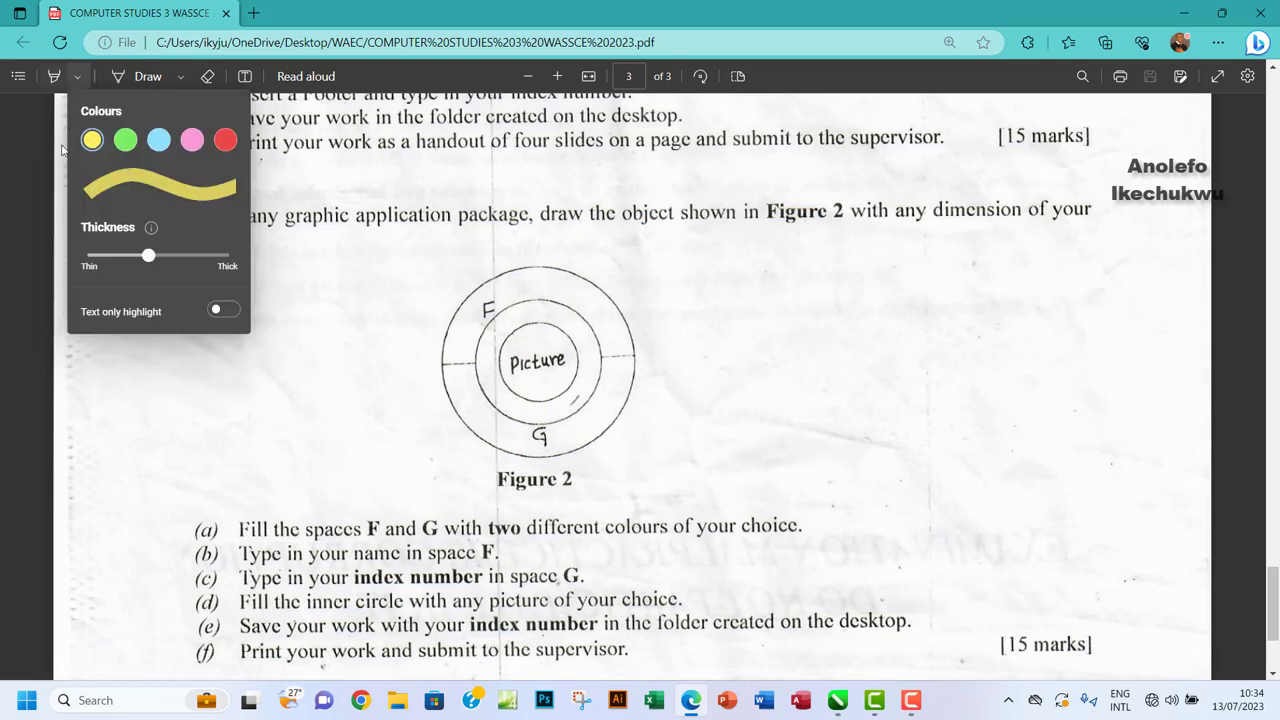
left_click_drag(187, 256, 197, 256)
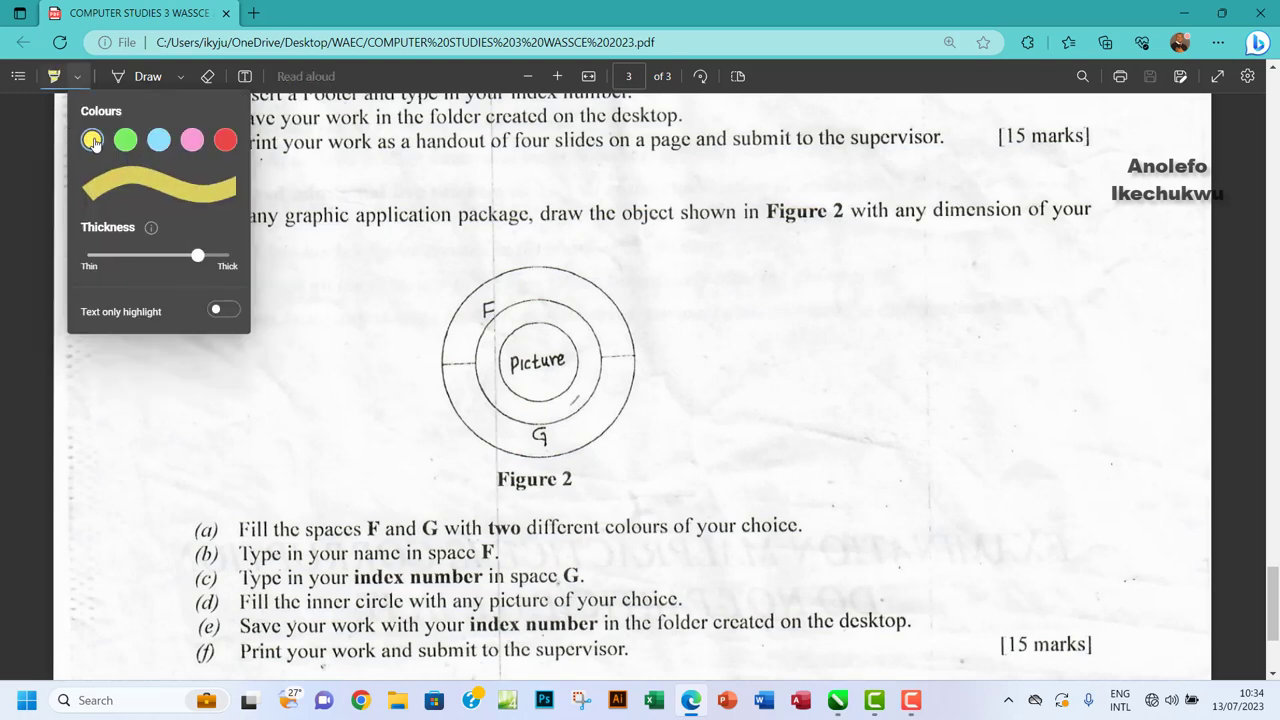
left_click(330, 214)
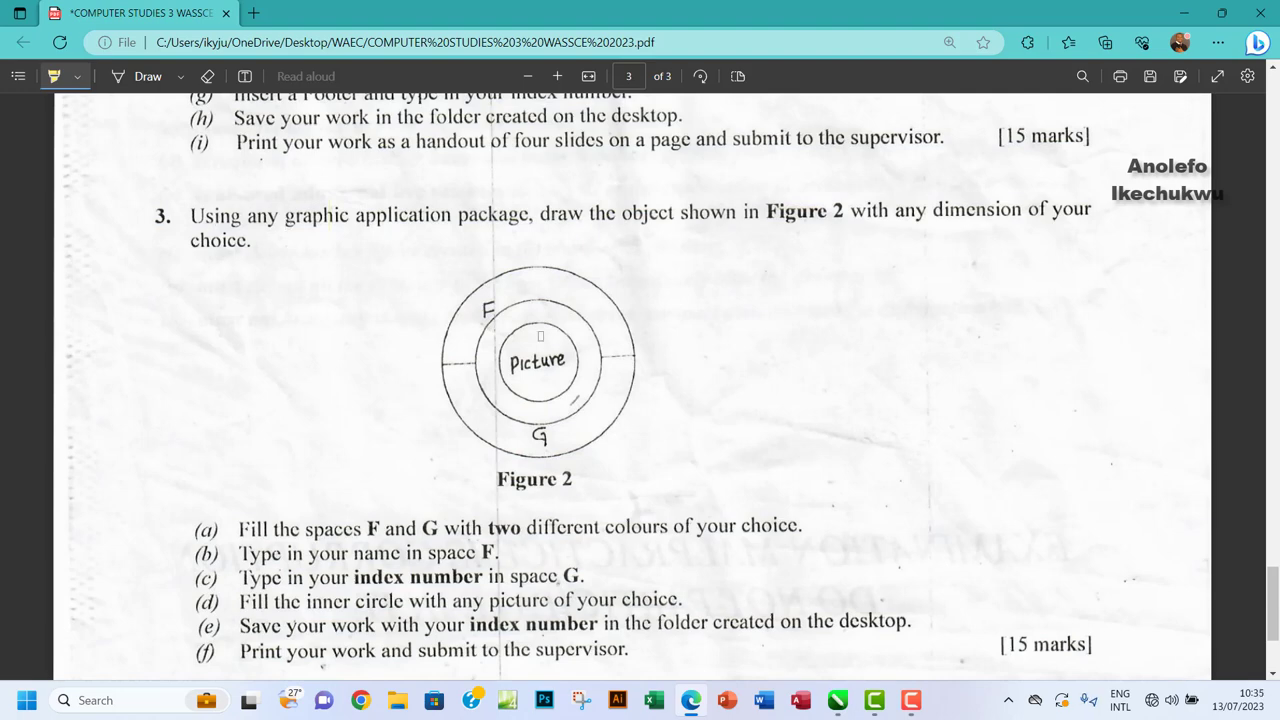
mouse_move(493, 236)
left_mouse_down()
mouse_move(400, 323)
mouse_move(408, 430)
left_mouse_up()
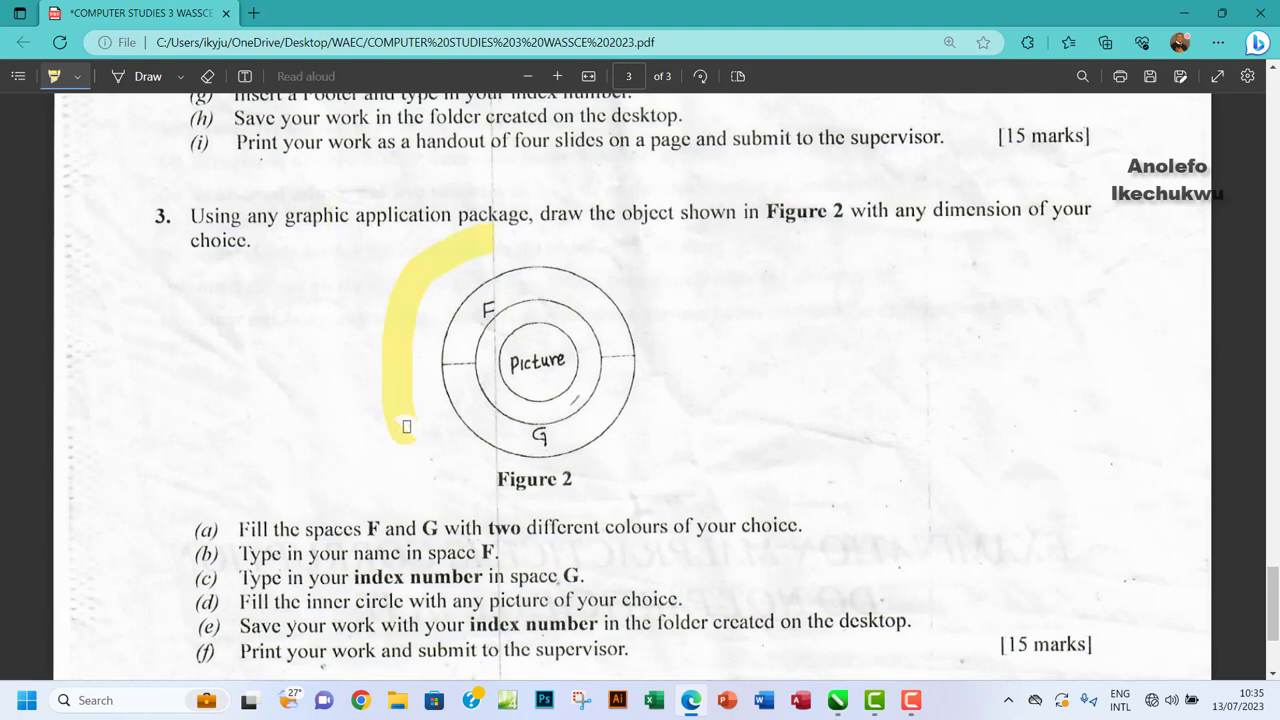
scroll(301, 364, "down", 1)
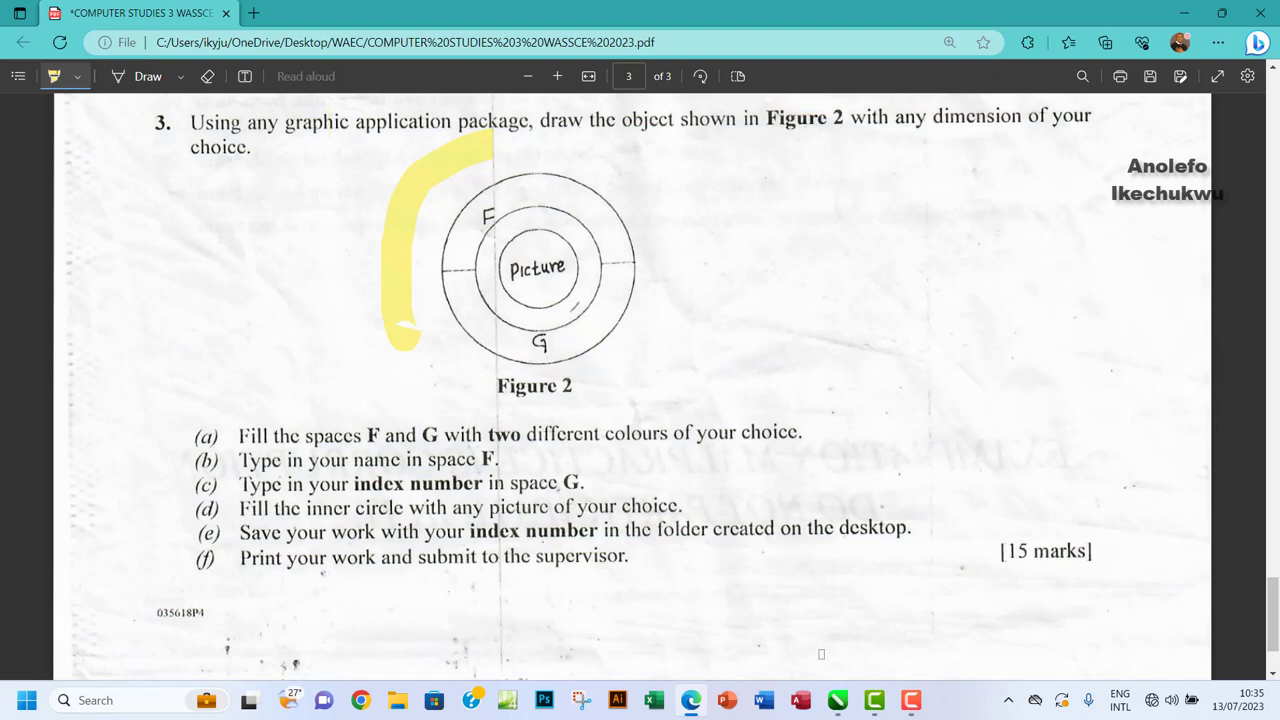
left_click(838, 700)
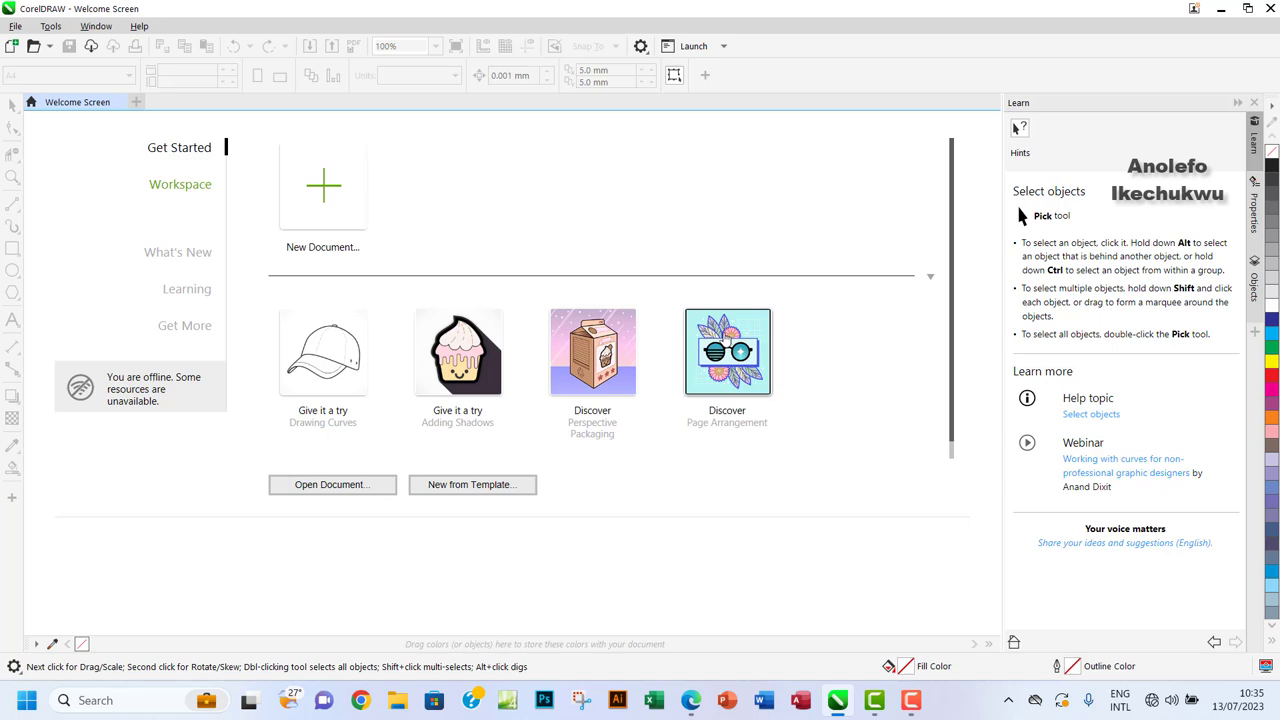
Create a blank A4 document in landscape (297 × 210 mm) and zoom to about 68%.
left_click(340, 208)
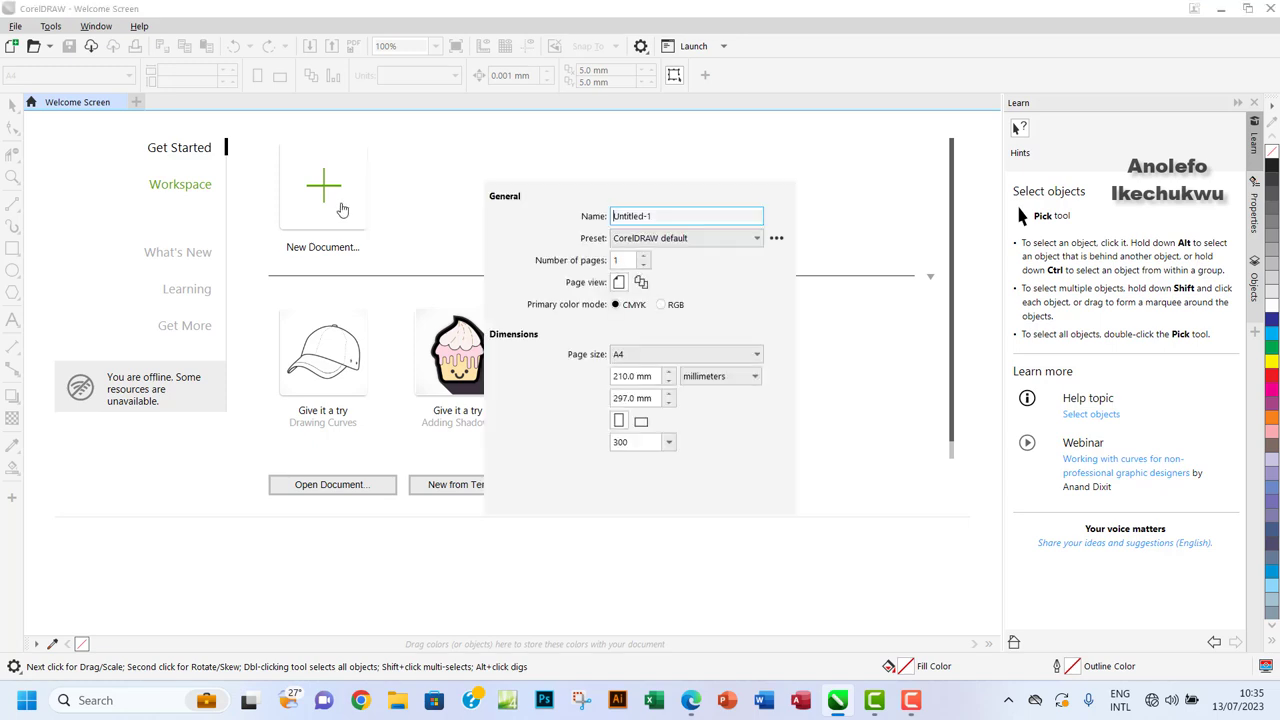
left_click(689, 500)
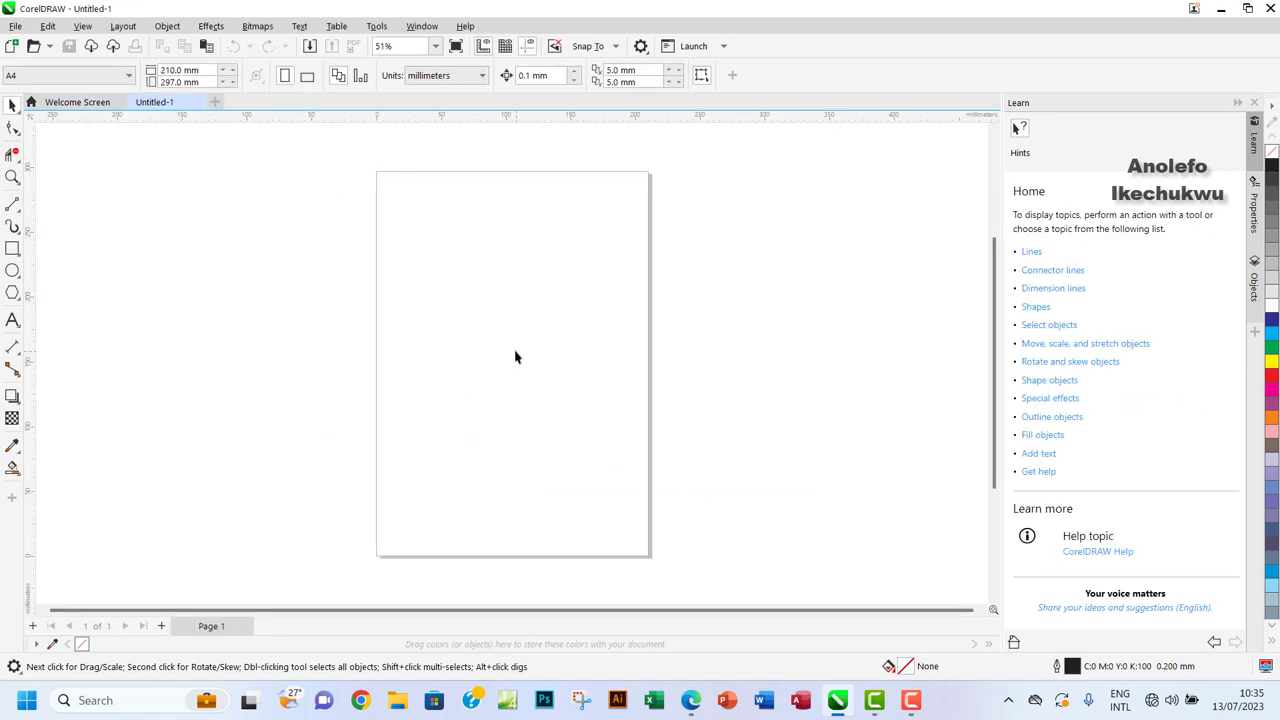
left_click(307, 76)
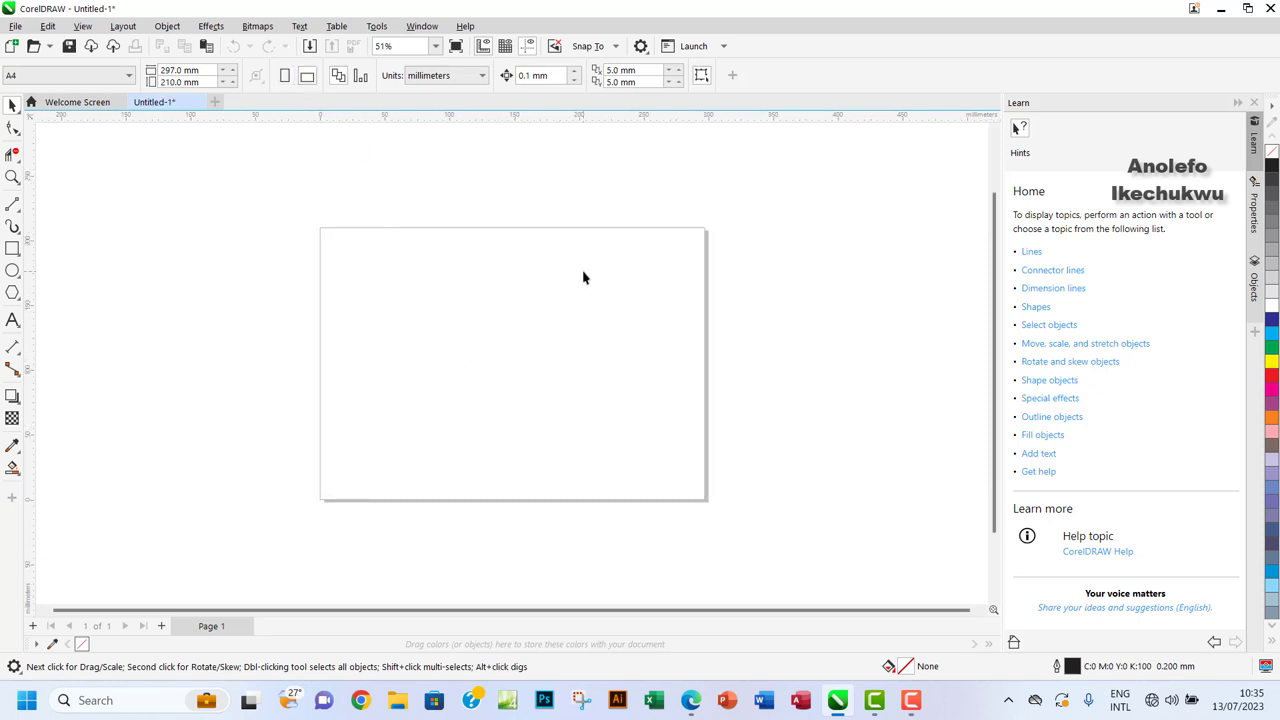
scroll(583, 277, "down", 1)
scroll(583, 277, "up", 3)
scroll(583, 277, "up", 1)
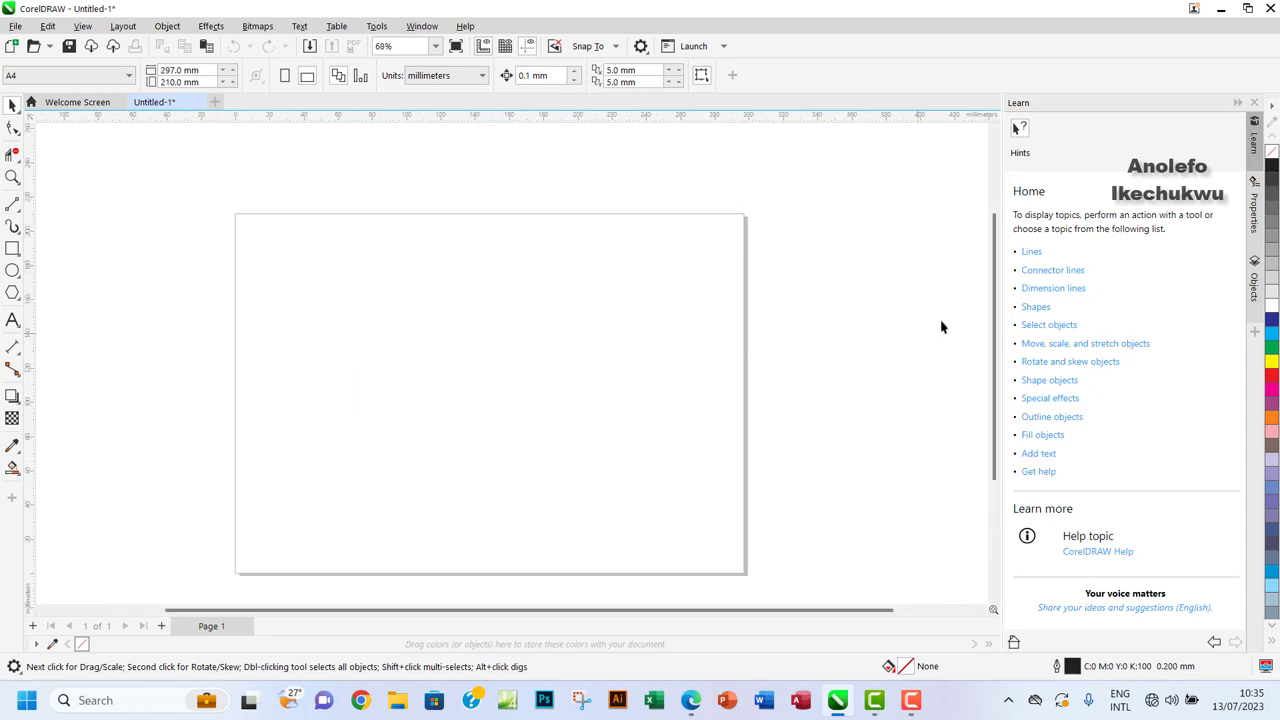
left_click_drag(993, 244, 987, 272)
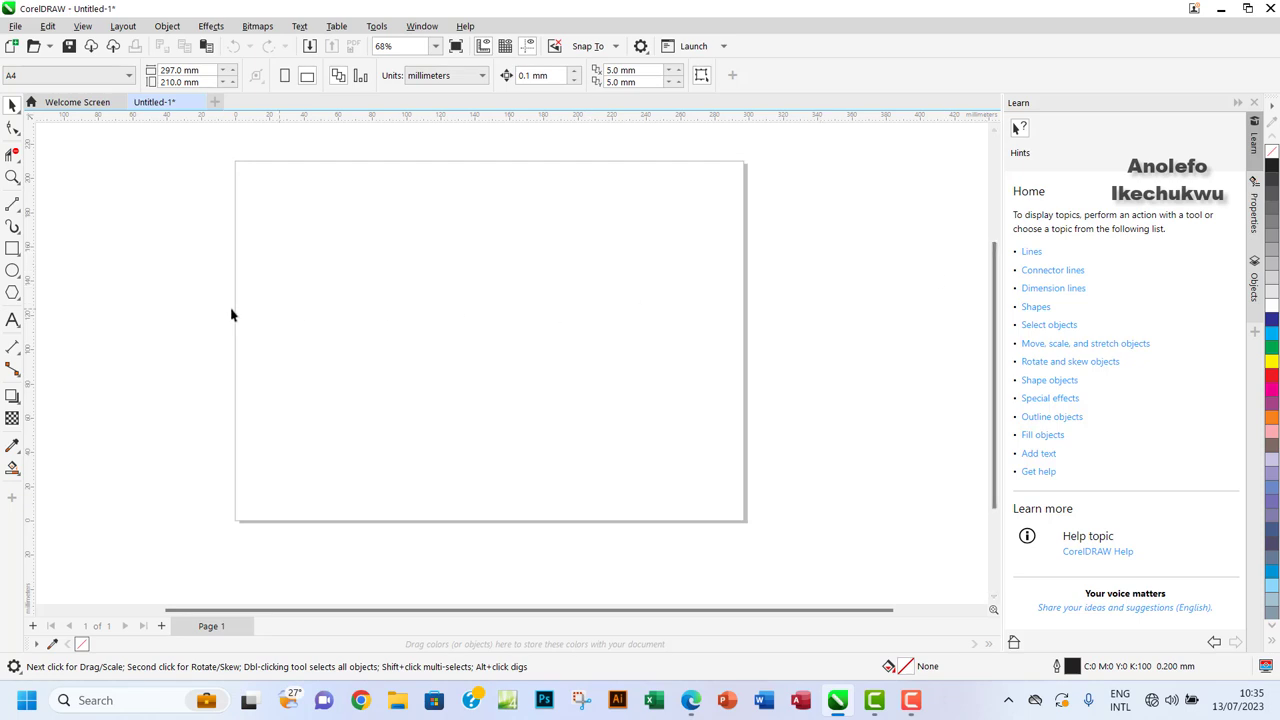
left_click(13, 273)
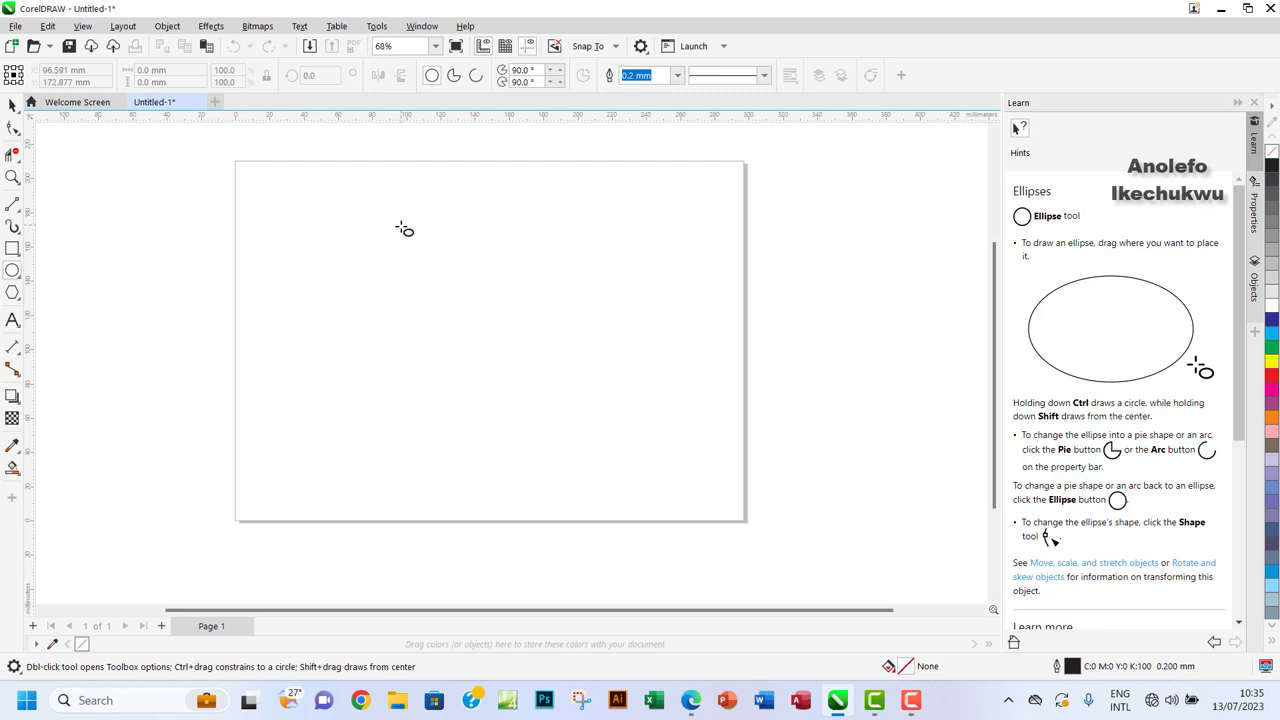
Draw a circle, centre it on the page with P and enlarge it to about 192 mm.
mouse_move(402, 226)
left_mouse_down()
mouse_move(506, 389)
mouse_move(630, 520)
left_mouse_up()
left_click(15, 106)
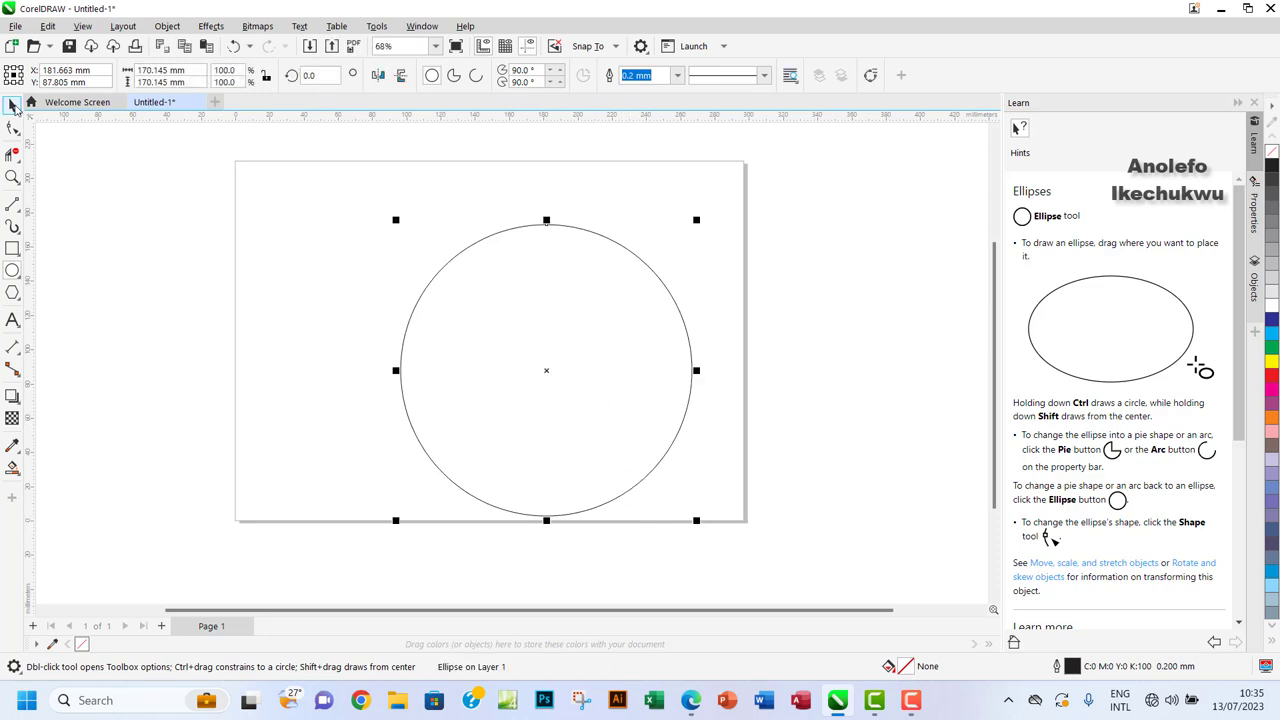
key("p")
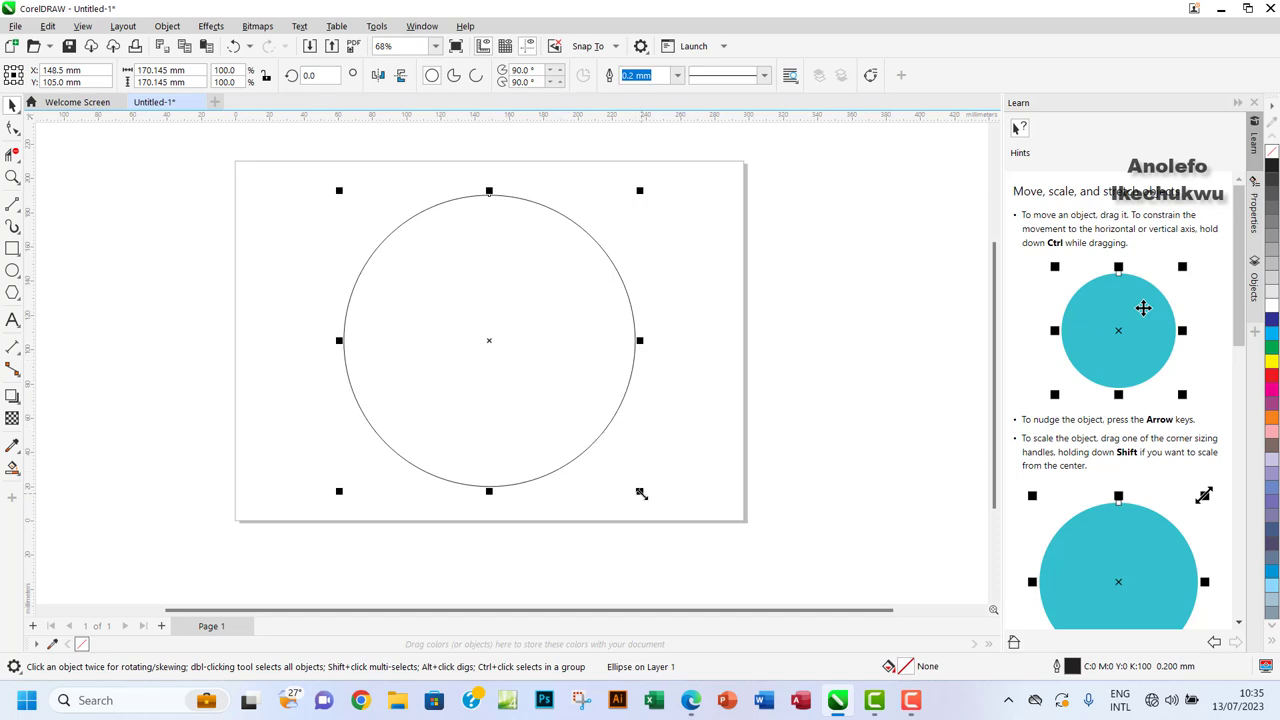
left_click_drag(641, 494, 660, 511)
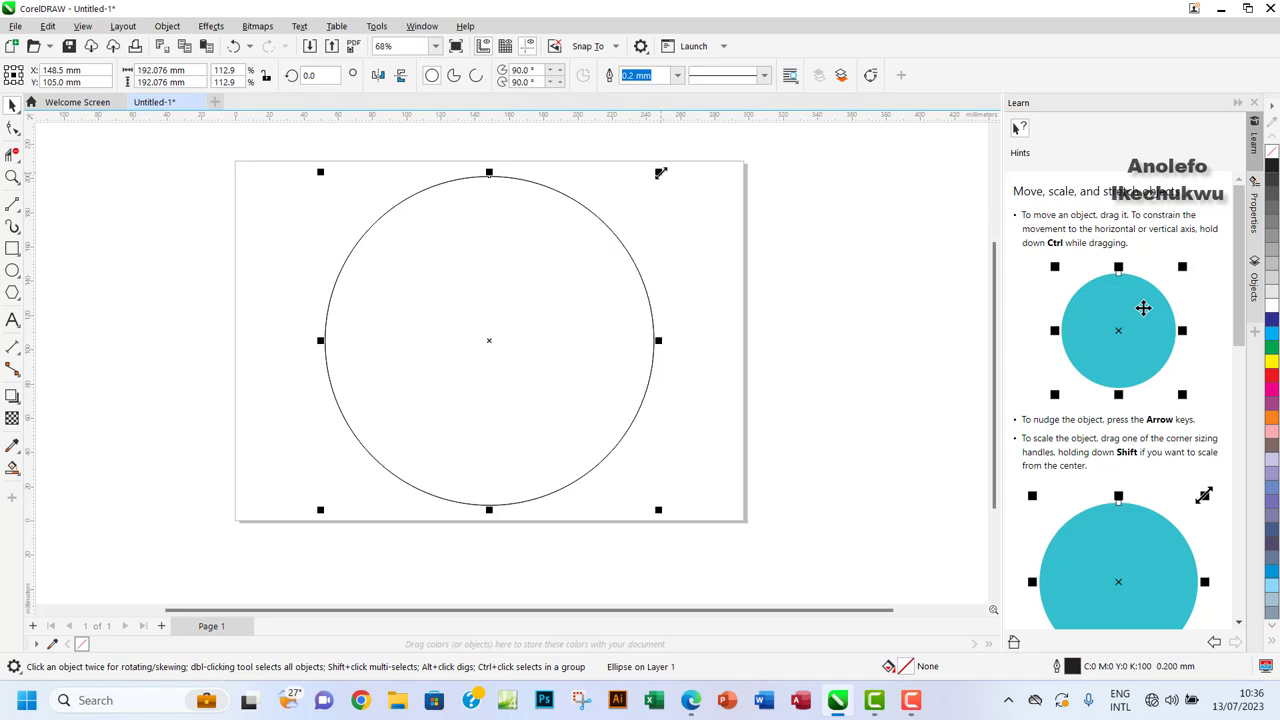
Add smaller concentric copies about 137 and 98 mm wide, checking Figure 2 in the PDF.
left_click_drag(660, 173, 625, 220)
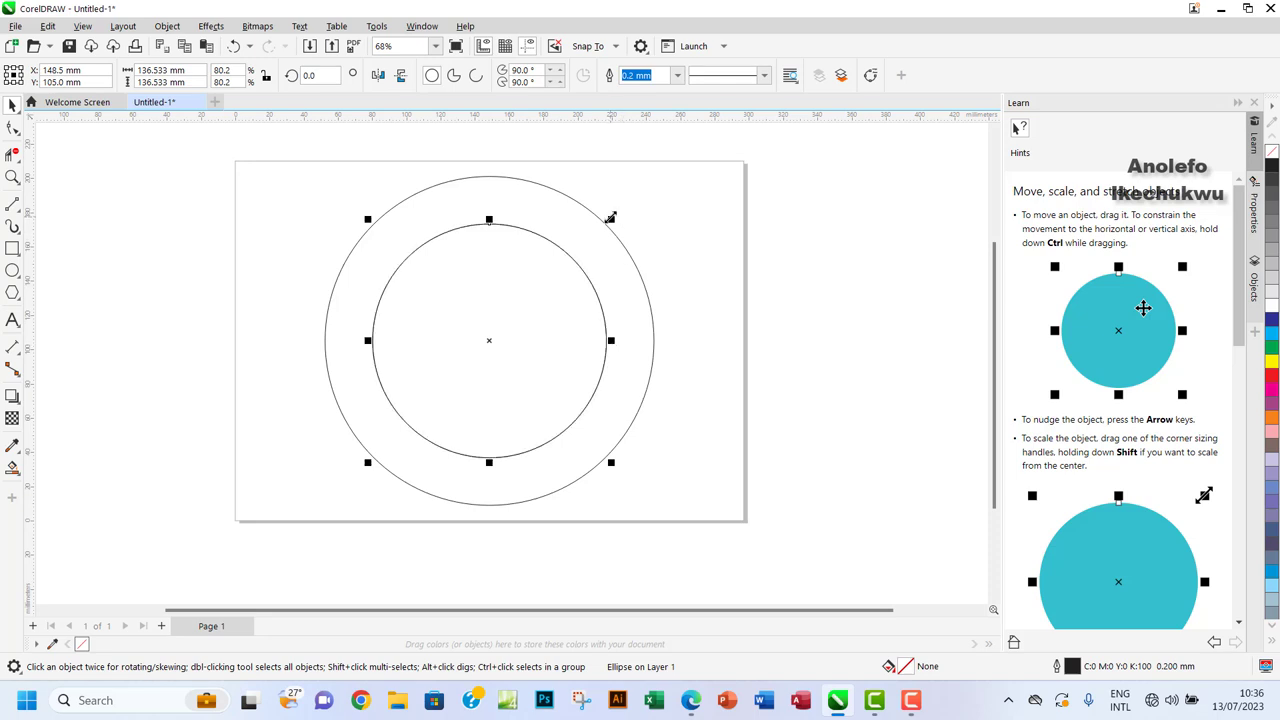
left_click_drag(611, 218, 584, 250)
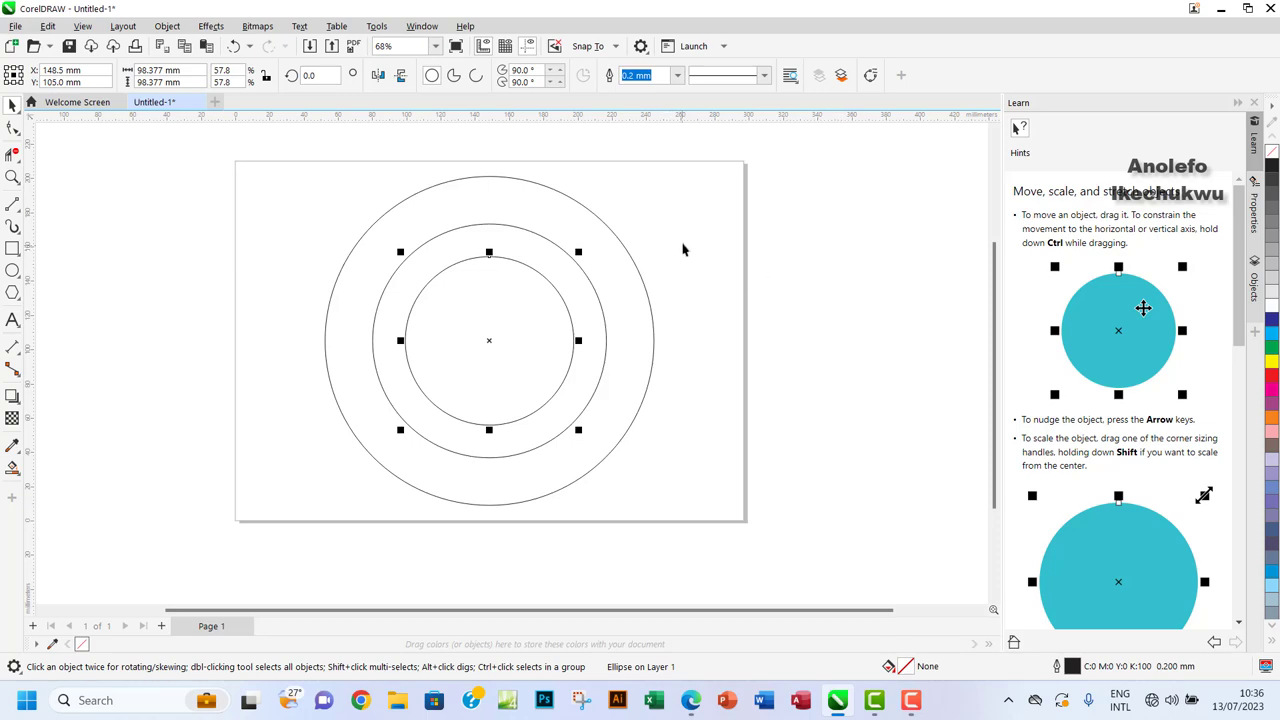
left_click(691, 700)
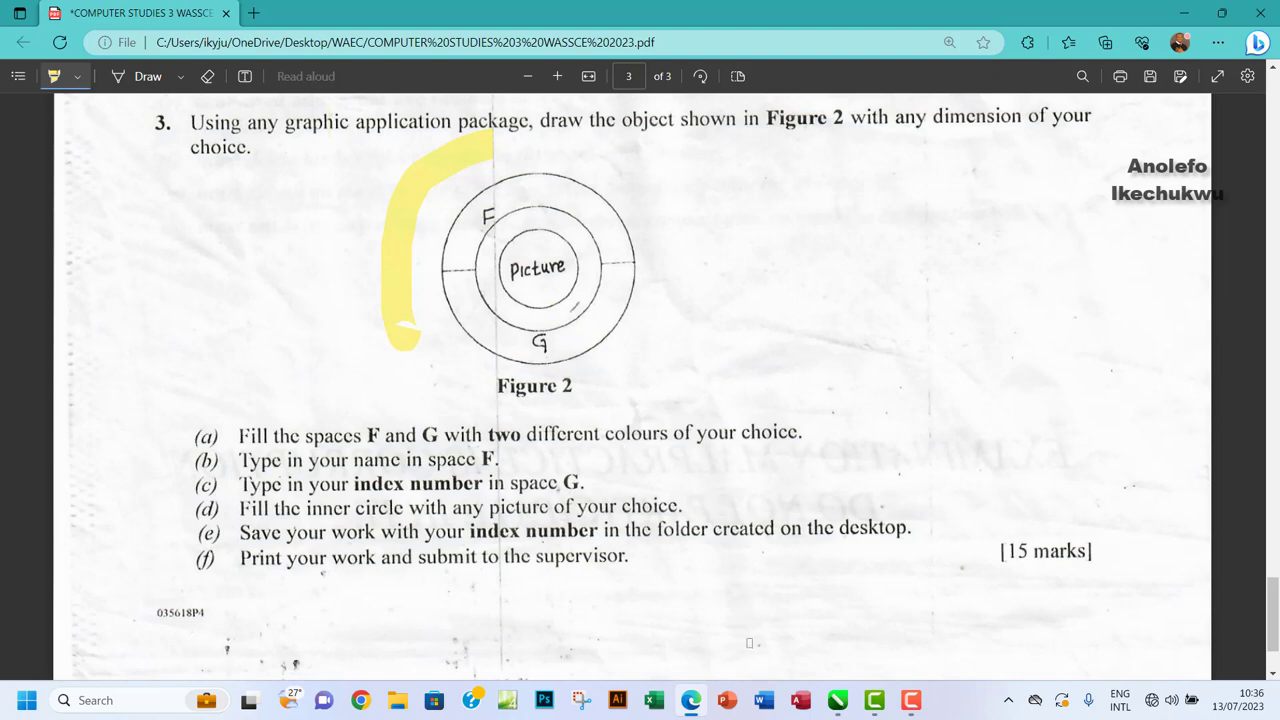
left_click(838, 700)
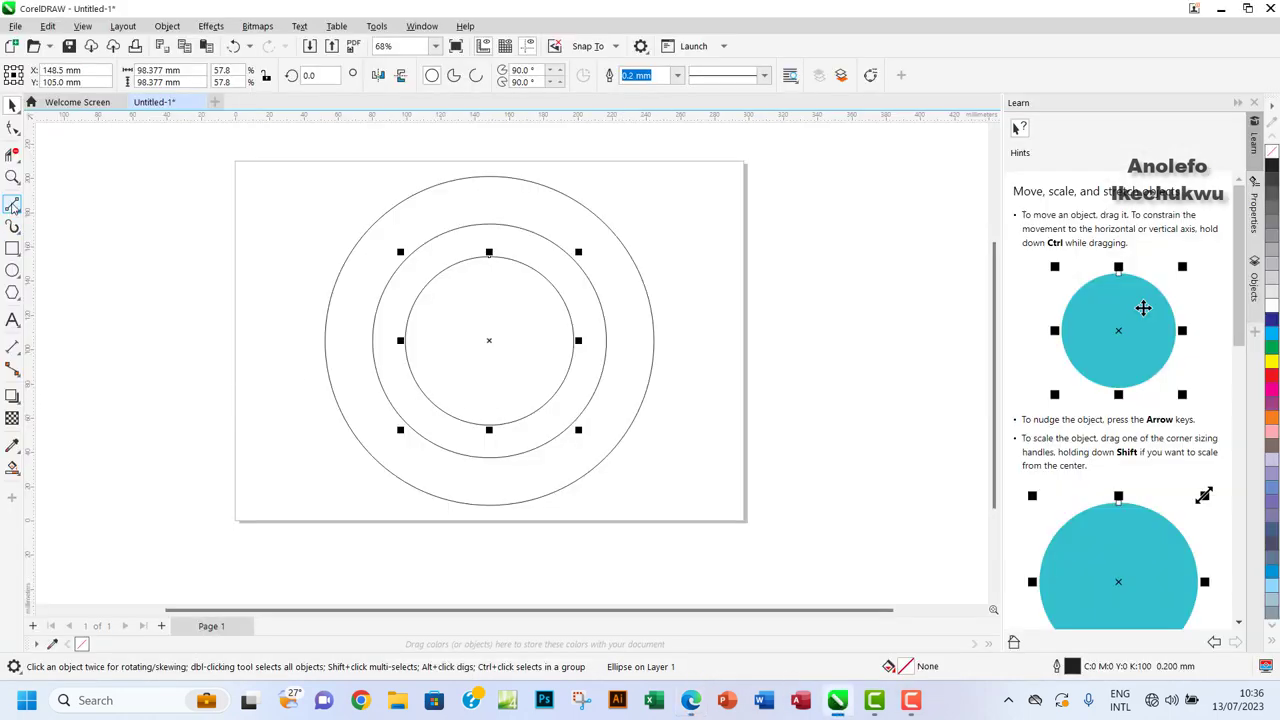
Draw a horizontal 2-Point line across the circles, extending past the outer circle.
left_click(12, 204)
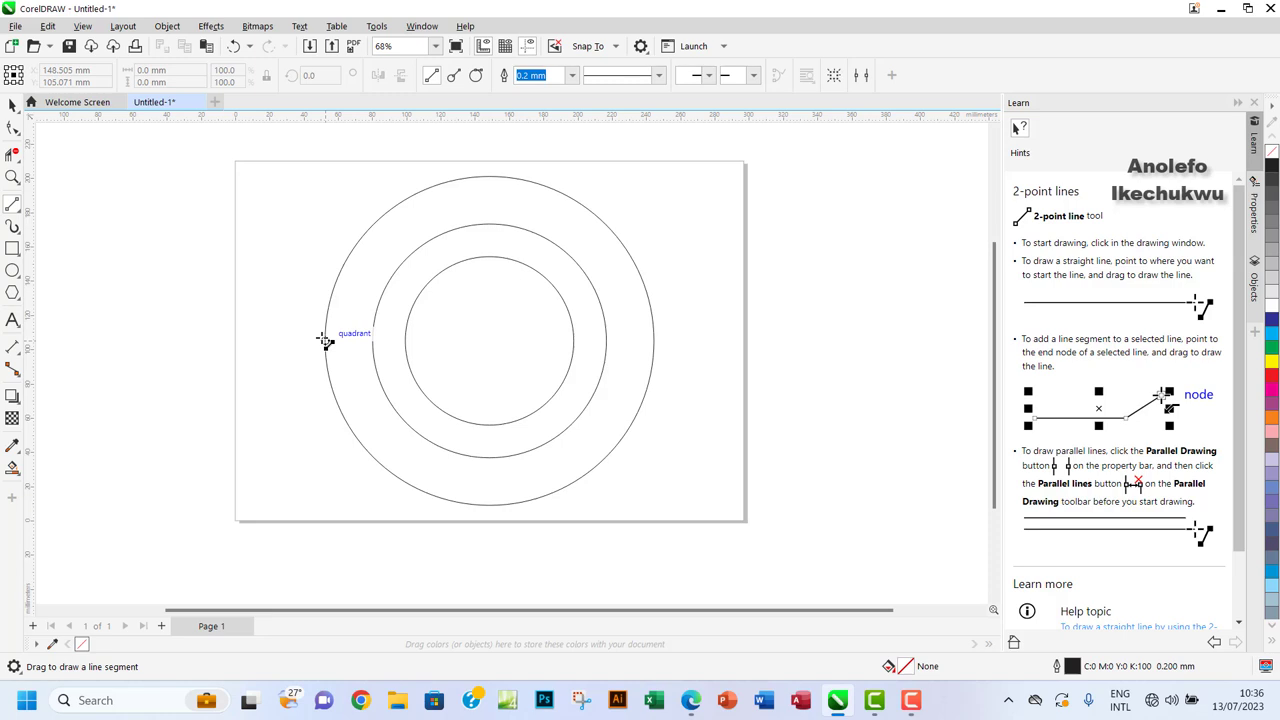
left_click_drag(325, 341, 713, 340)
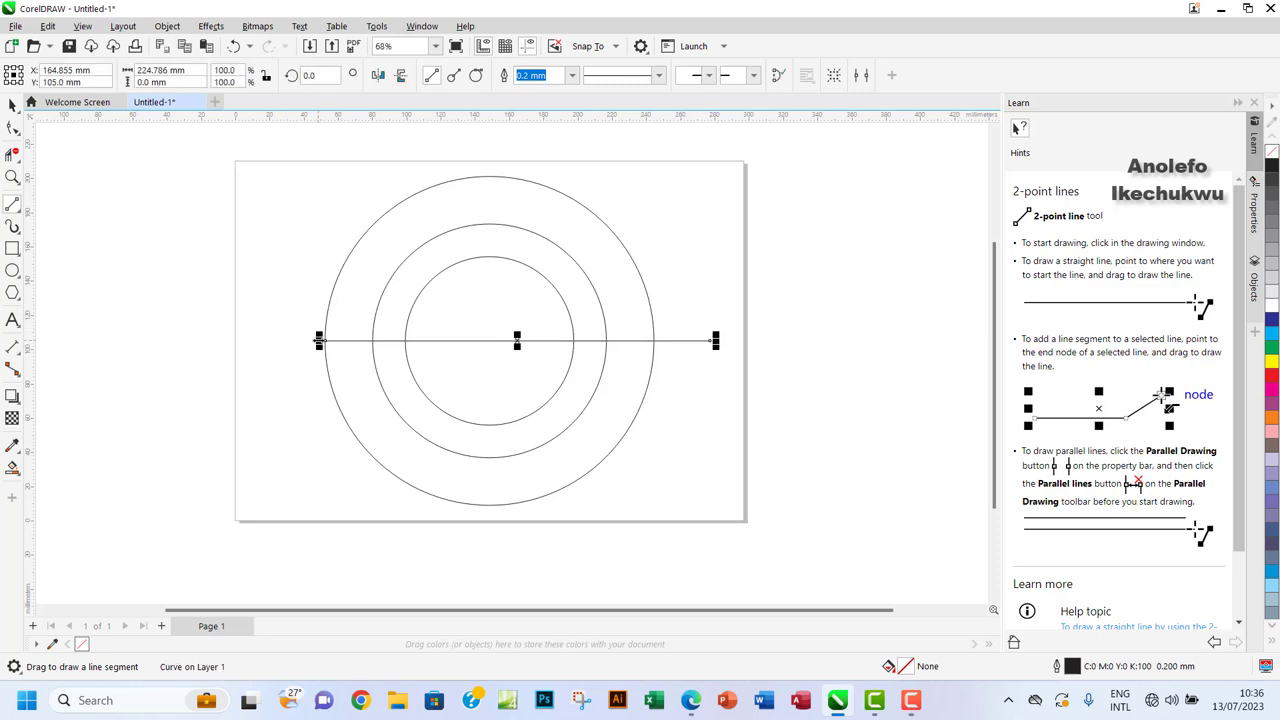
left_click_drag(319, 341, 290, 343)
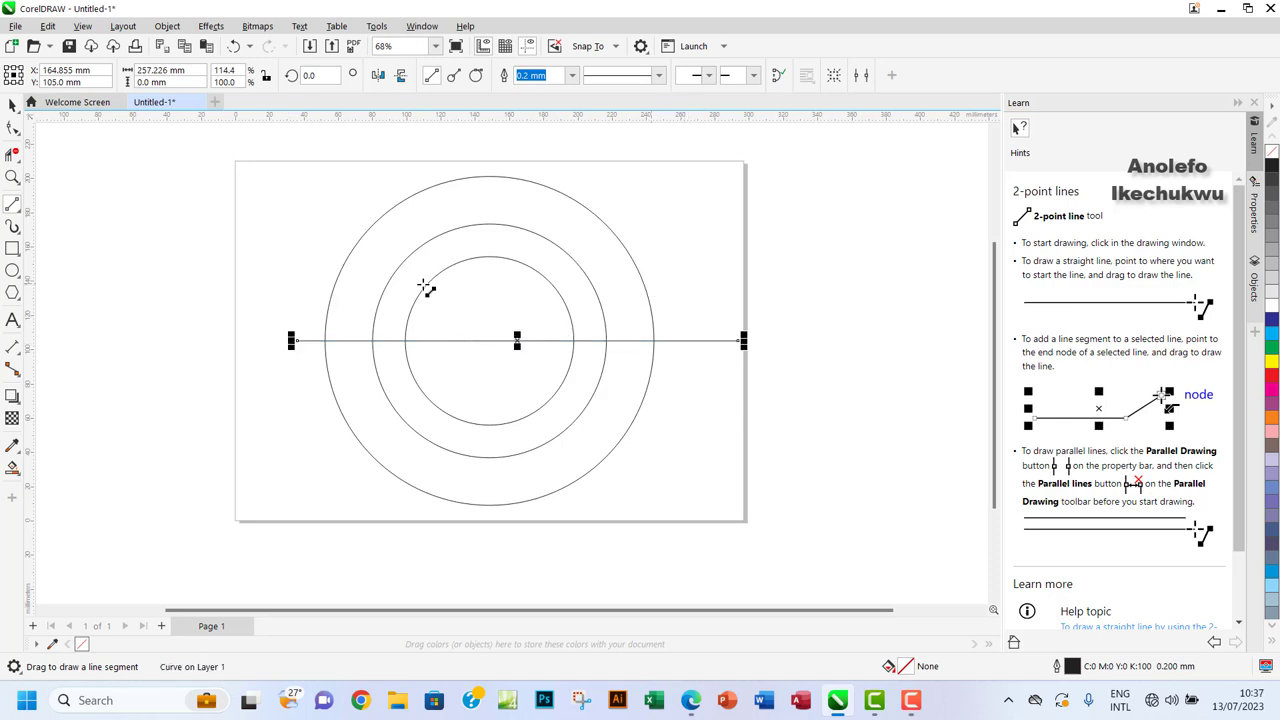
Trim the line with Virtual Segment Delete, keeping only pieces between outer and middle circles.
left_click(19, 160)
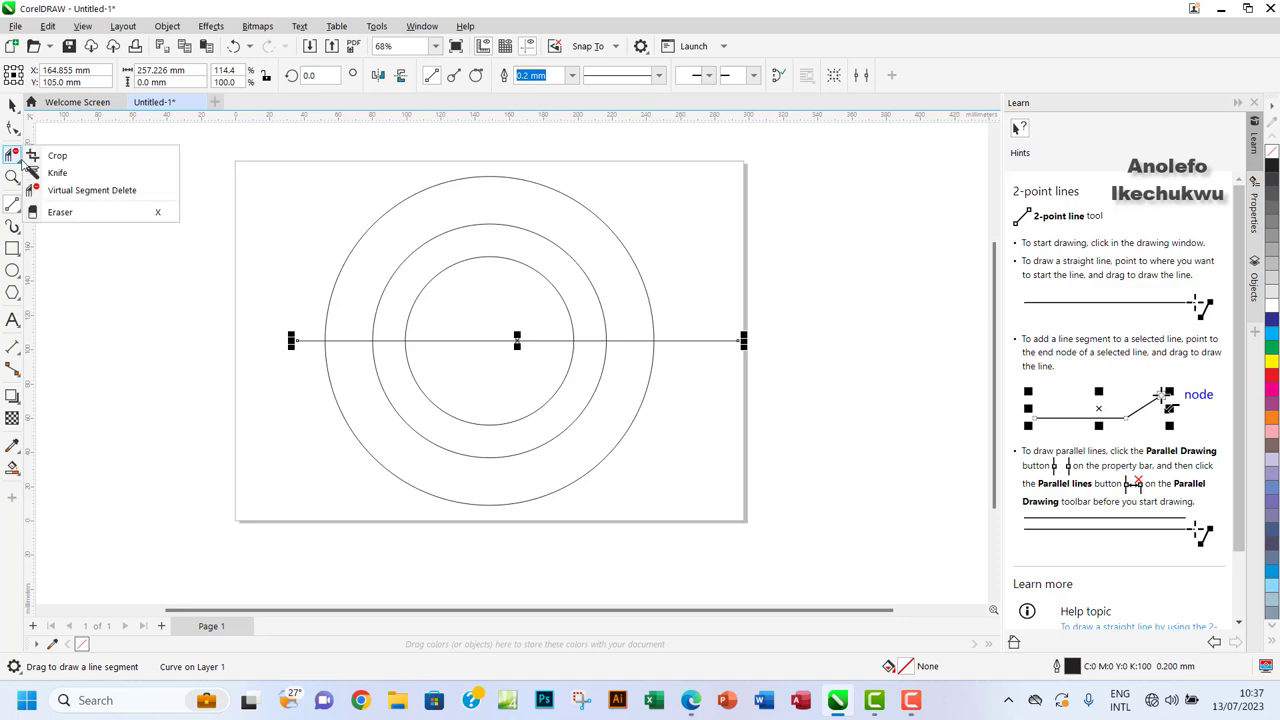
left_click(84, 190)
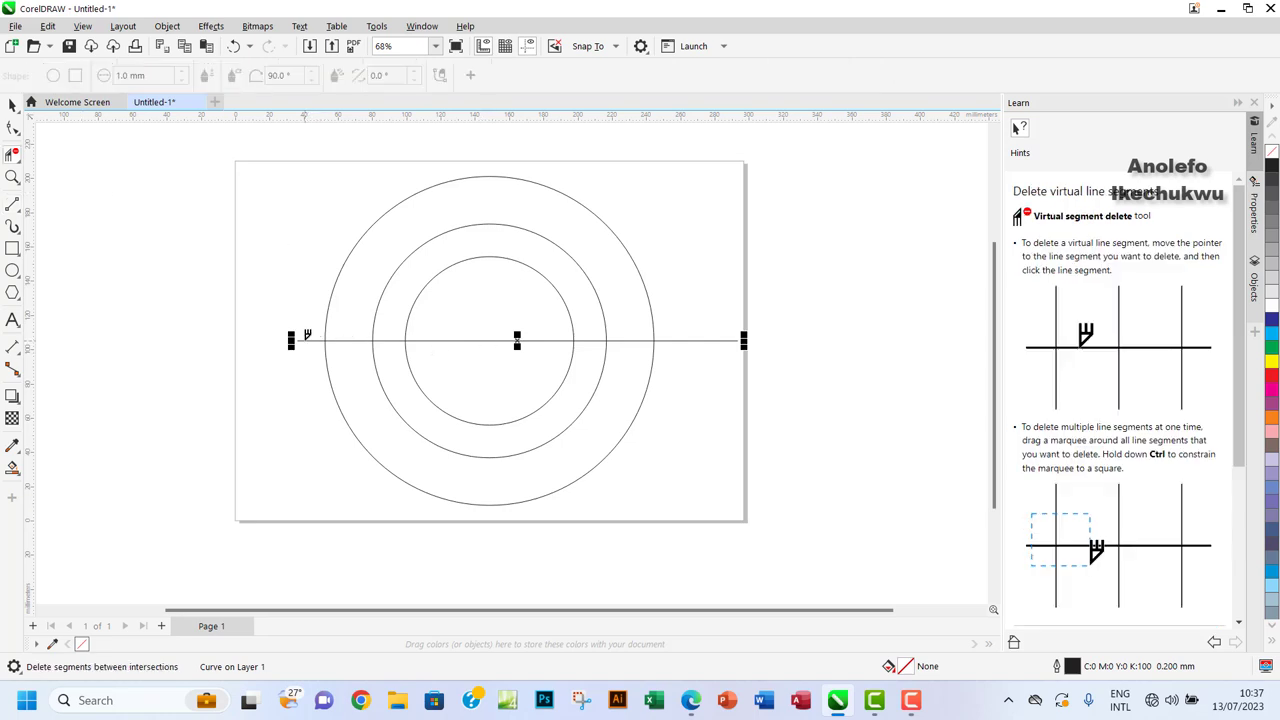
left_click(308, 340)
left_click(388, 340)
left_click(475, 340)
left_click(591, 340)
left_click(675, 338)
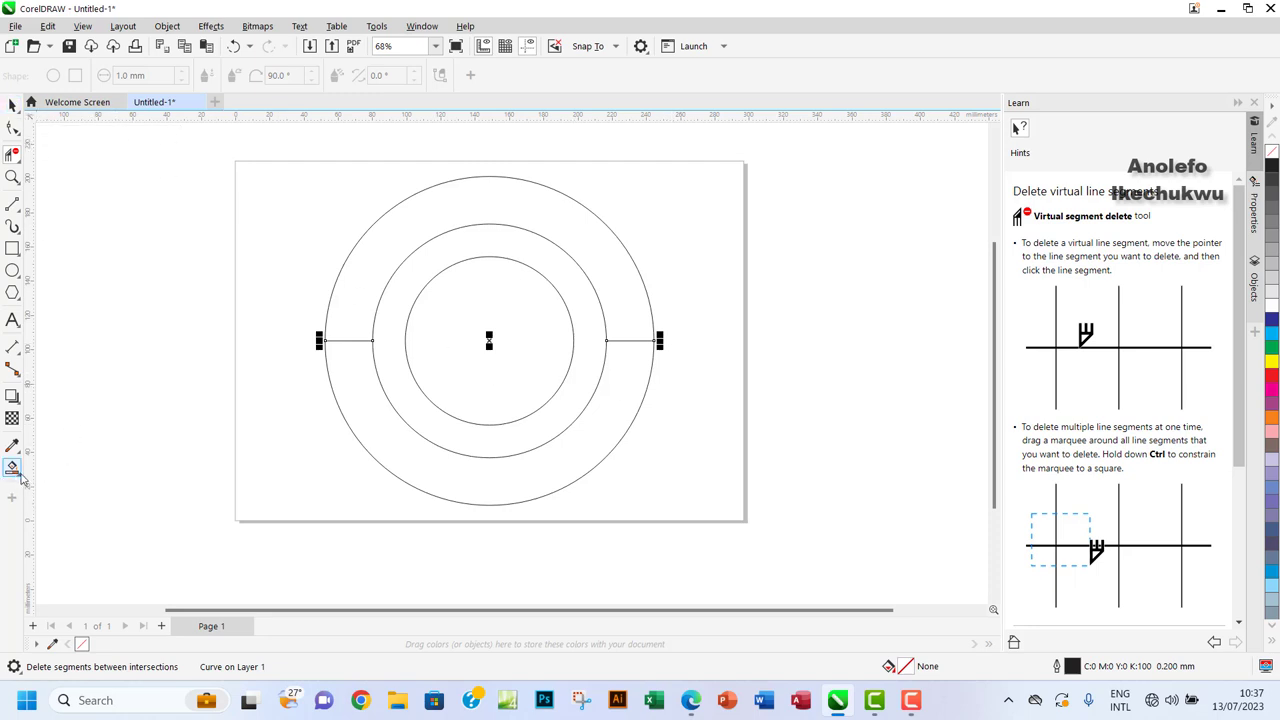
left_click(12, 101)
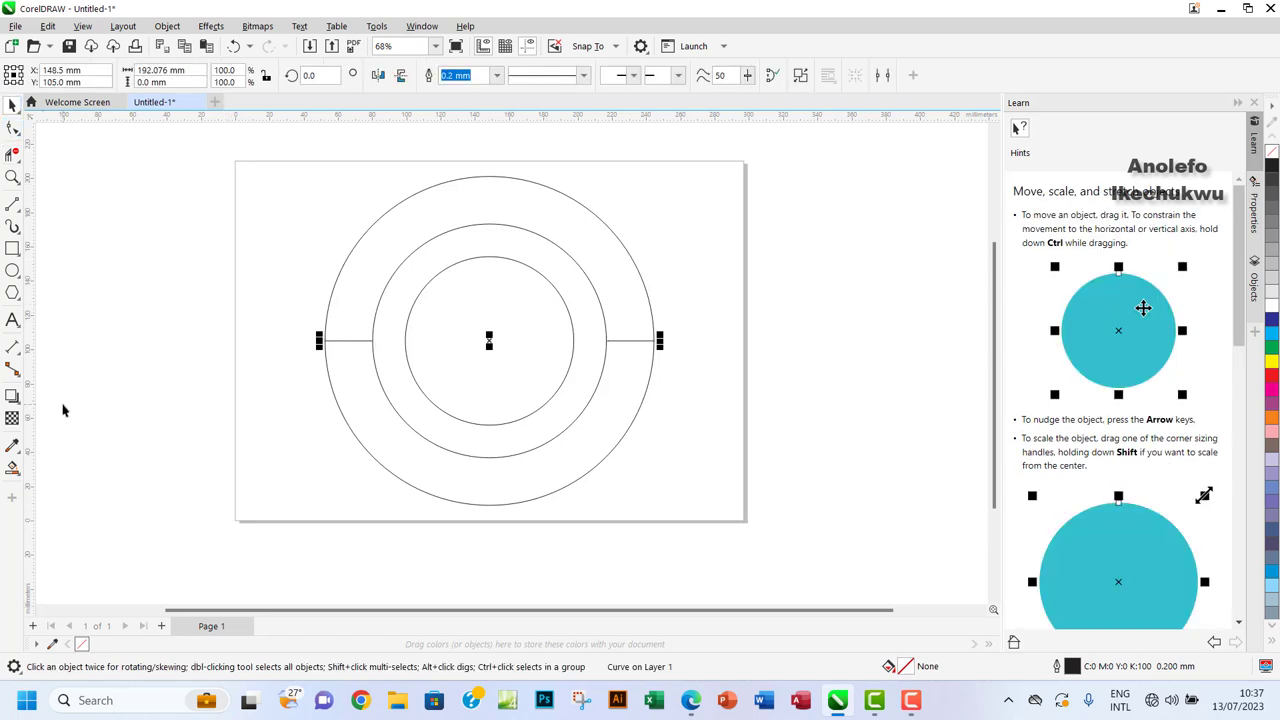
Smart Fill the upper half of the outer ring with light blue.
left_click(189, 316)
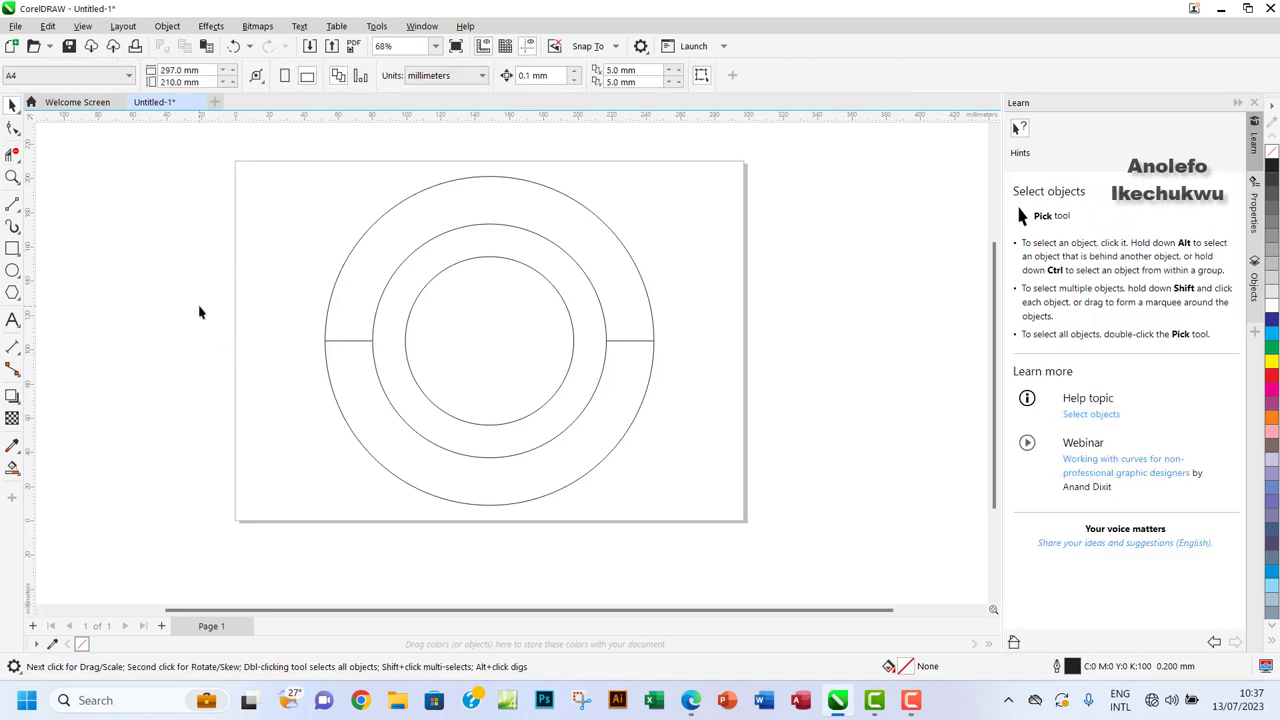
left_click(18, 474)
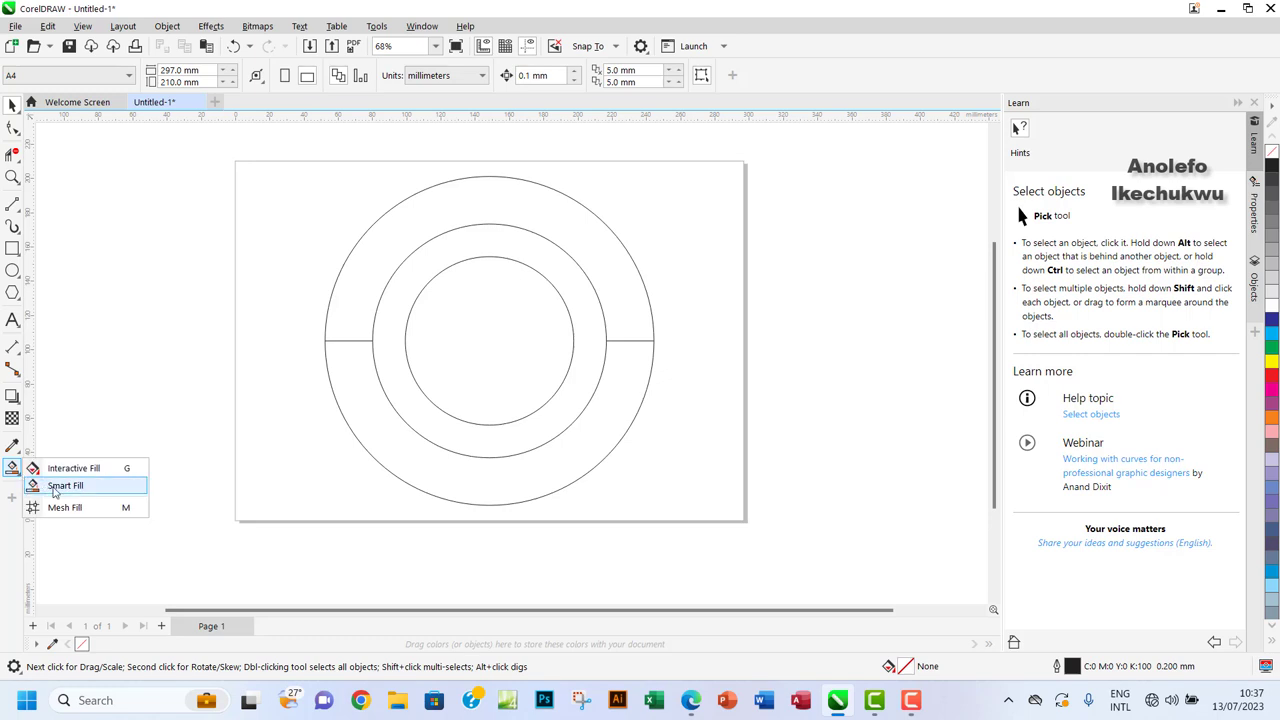
left_click(65, 487)
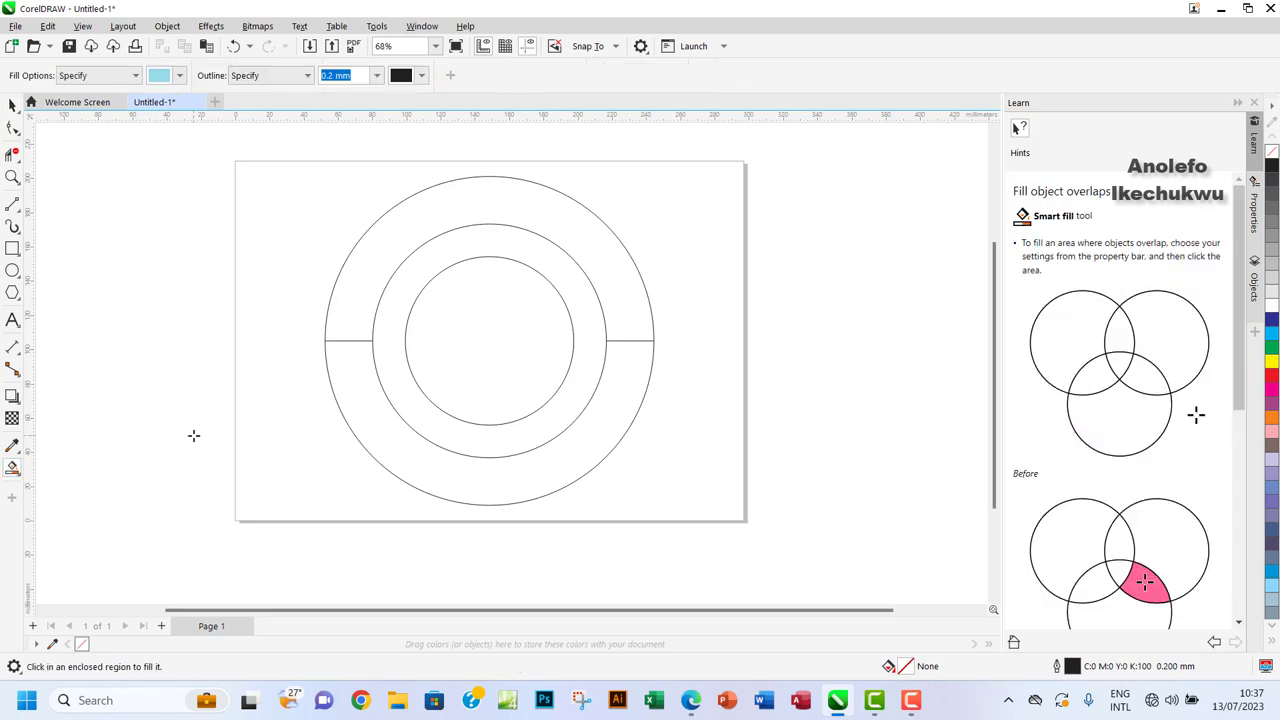
left_click(181, 76)
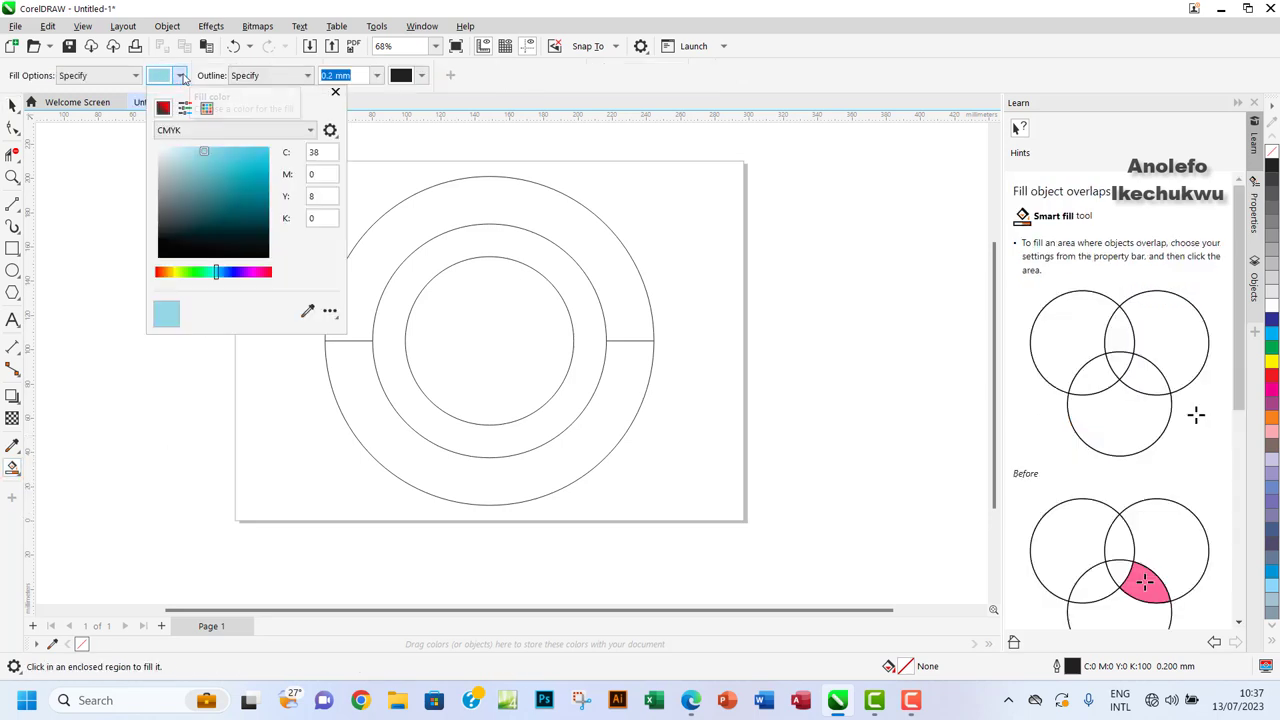
left_click(191, 152)
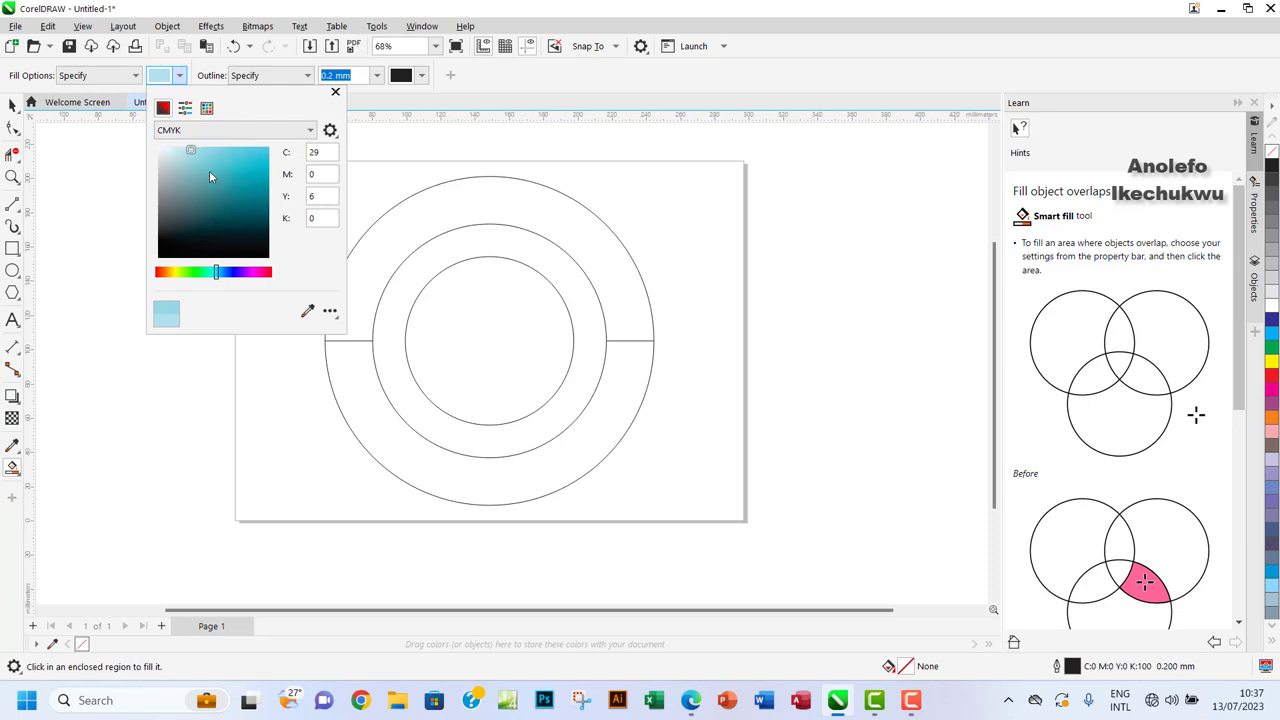
left_click(336, 92)
left_click(481, 208)
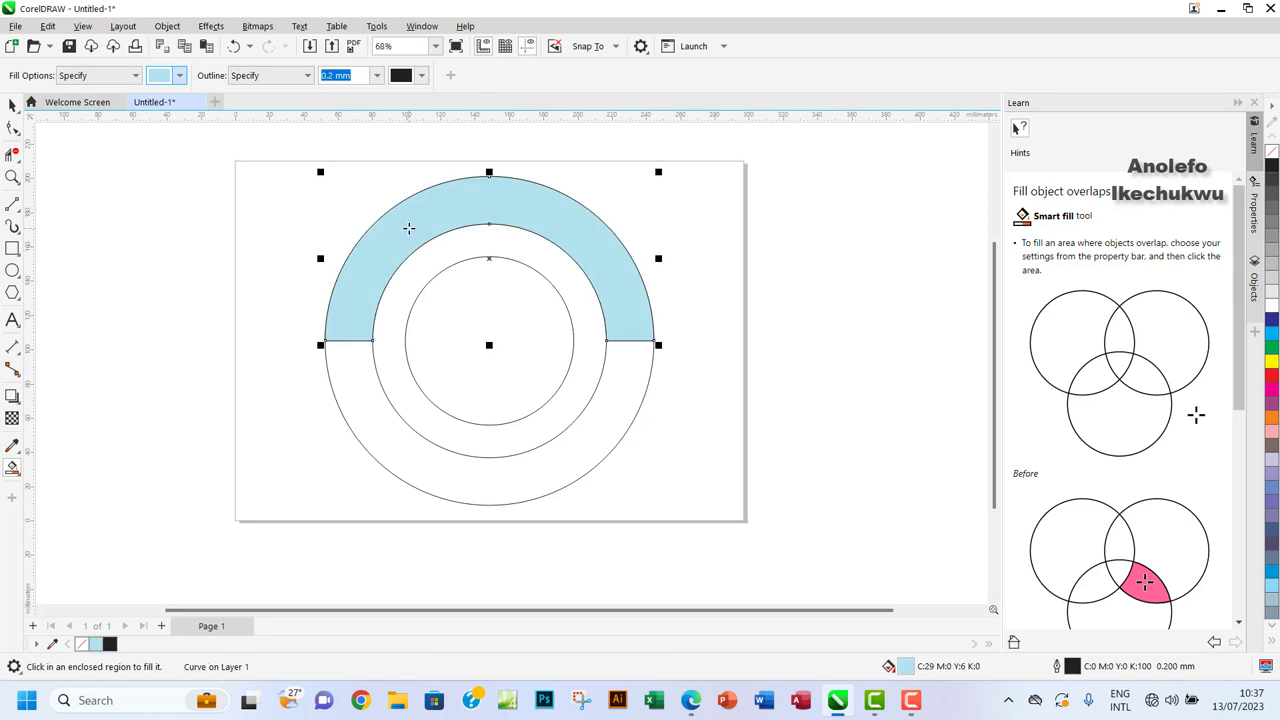
Smart Fill the lower ring half with yellow-green, then select the blue upper half.
left_click(181, 77)
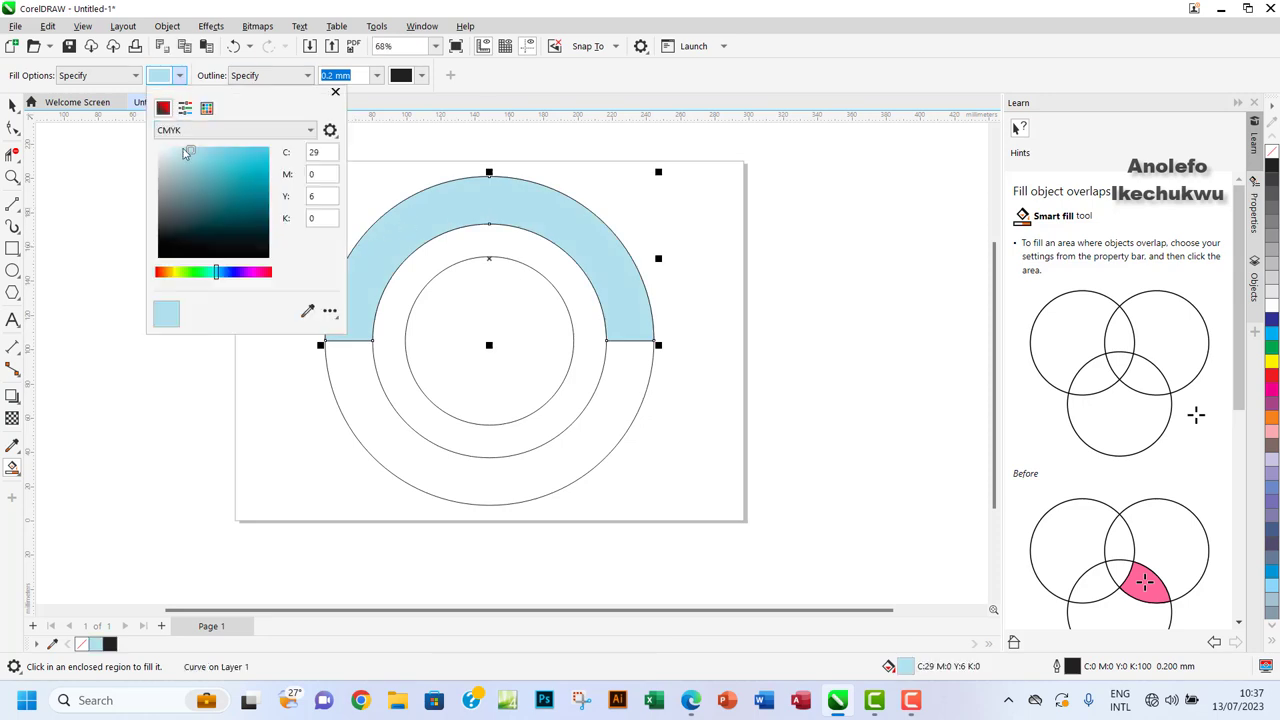
left_click(178, 272)
left_click_drag(181, 276, 182, 271)
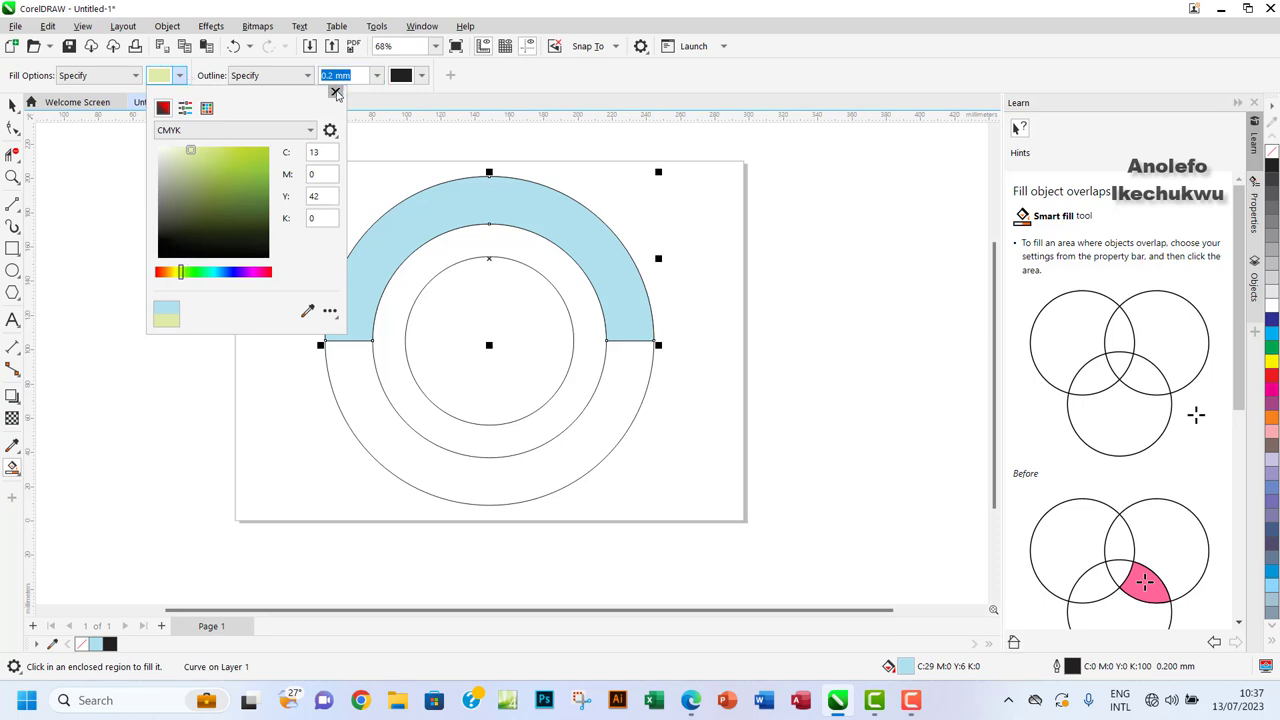
left_click(336, 92)
left_click(526, 467)
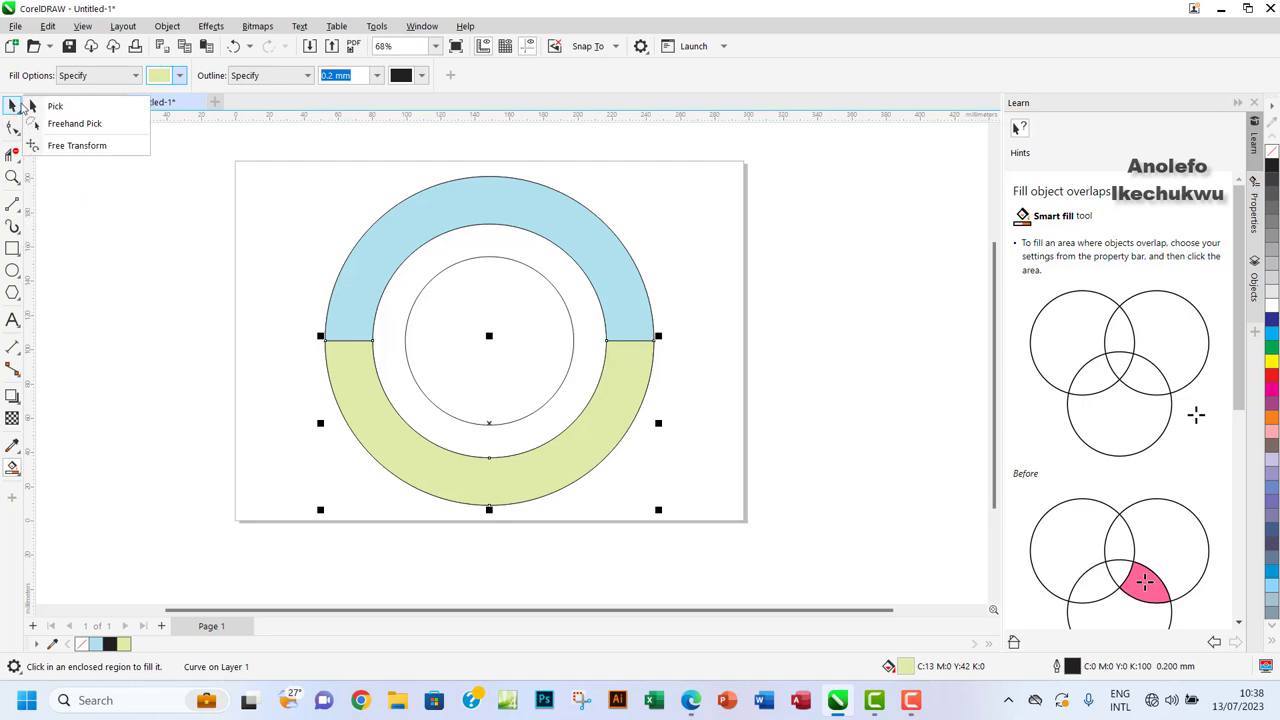
key("space")
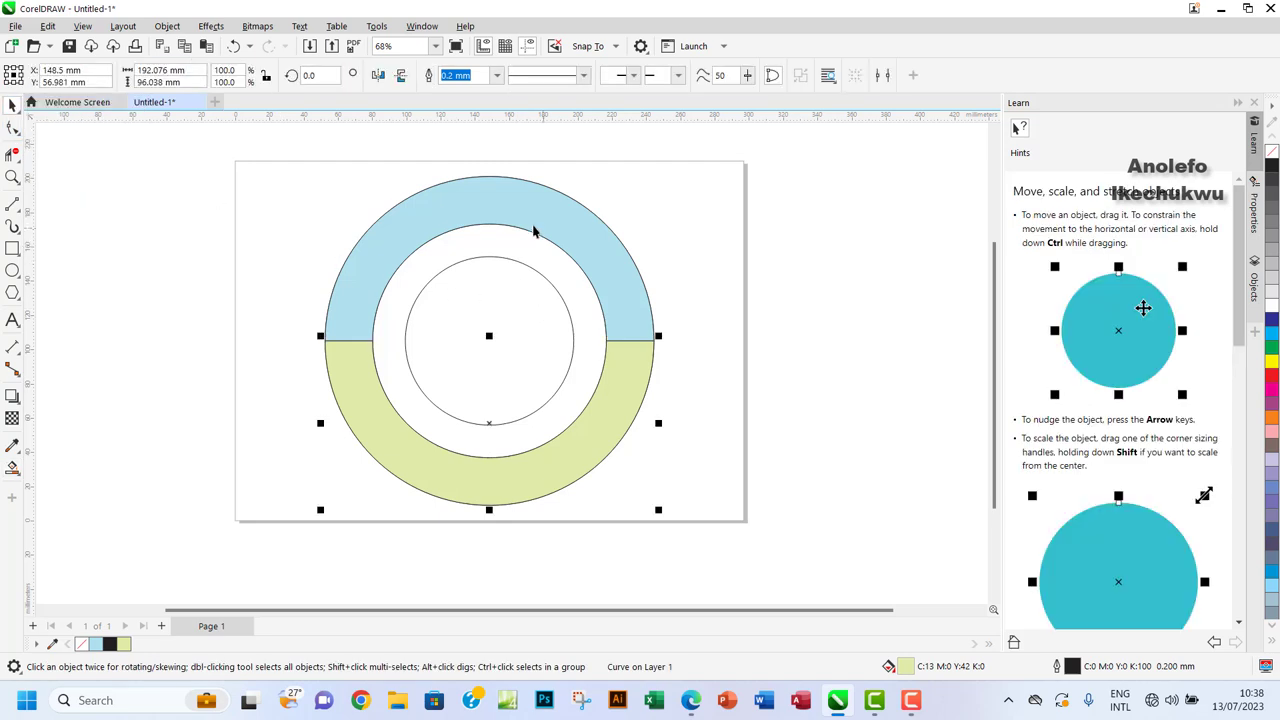
left_click(538, 224)
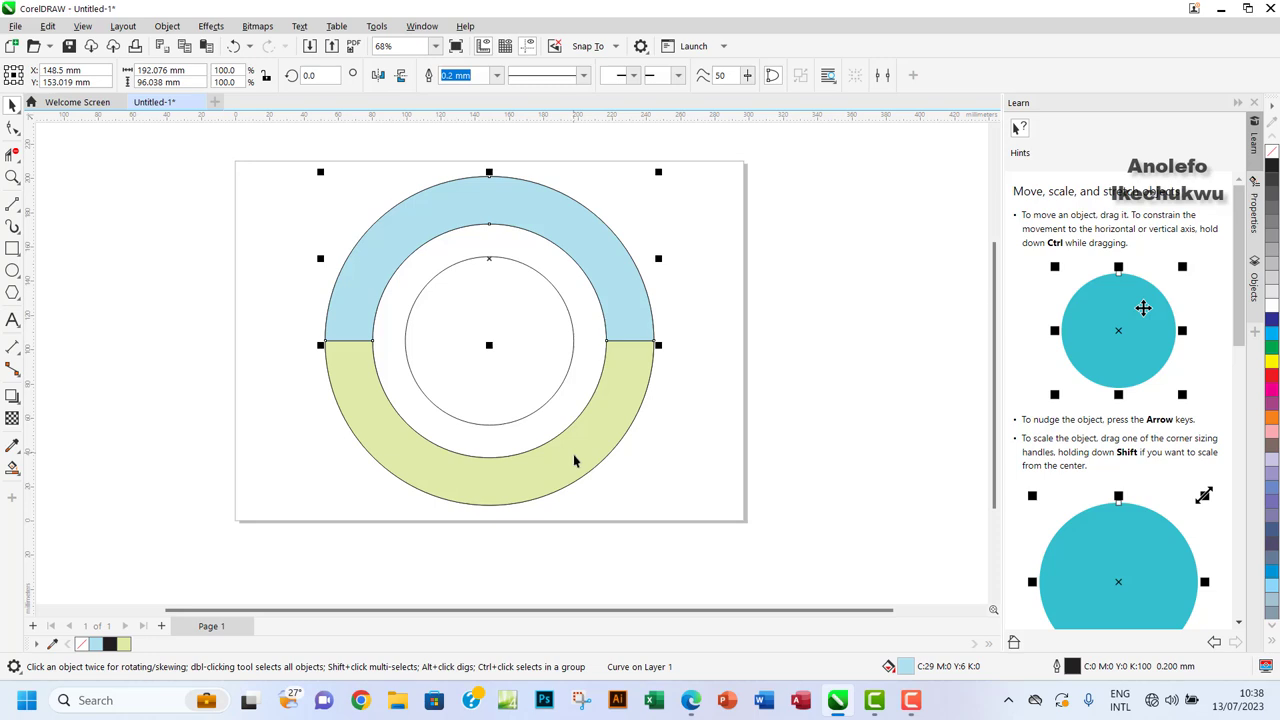
Move the filled ring pieces aside and delete the leftover outer circles and divider line.
left_click(576, 461, "shift")
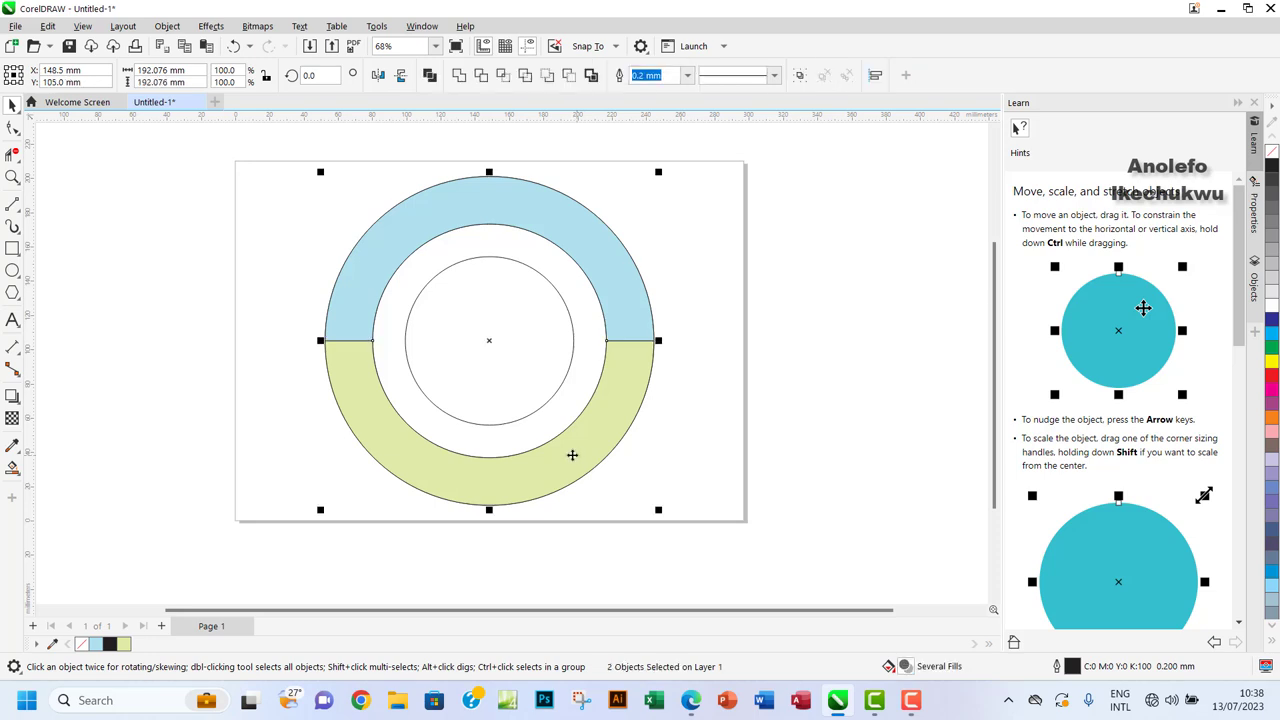
left_click(571, 323, "shift")
left_click_drag(586, 257, 516, 262)
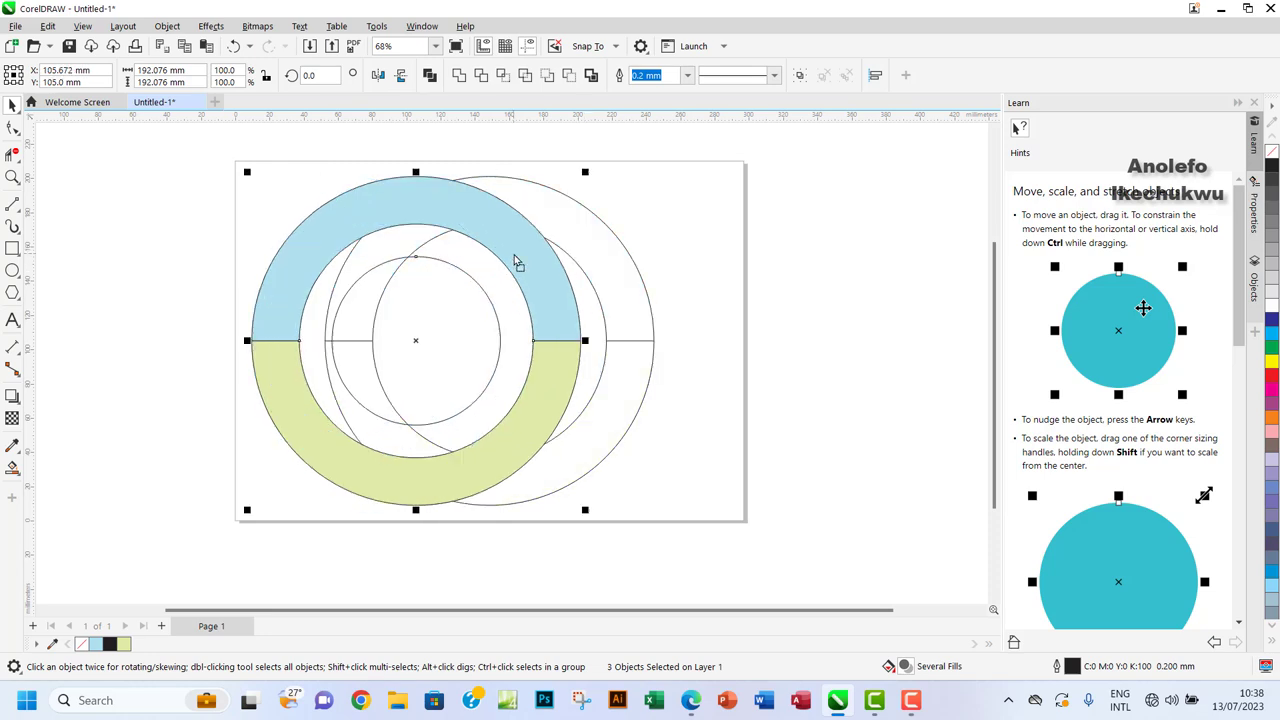
left_click(632, 264)
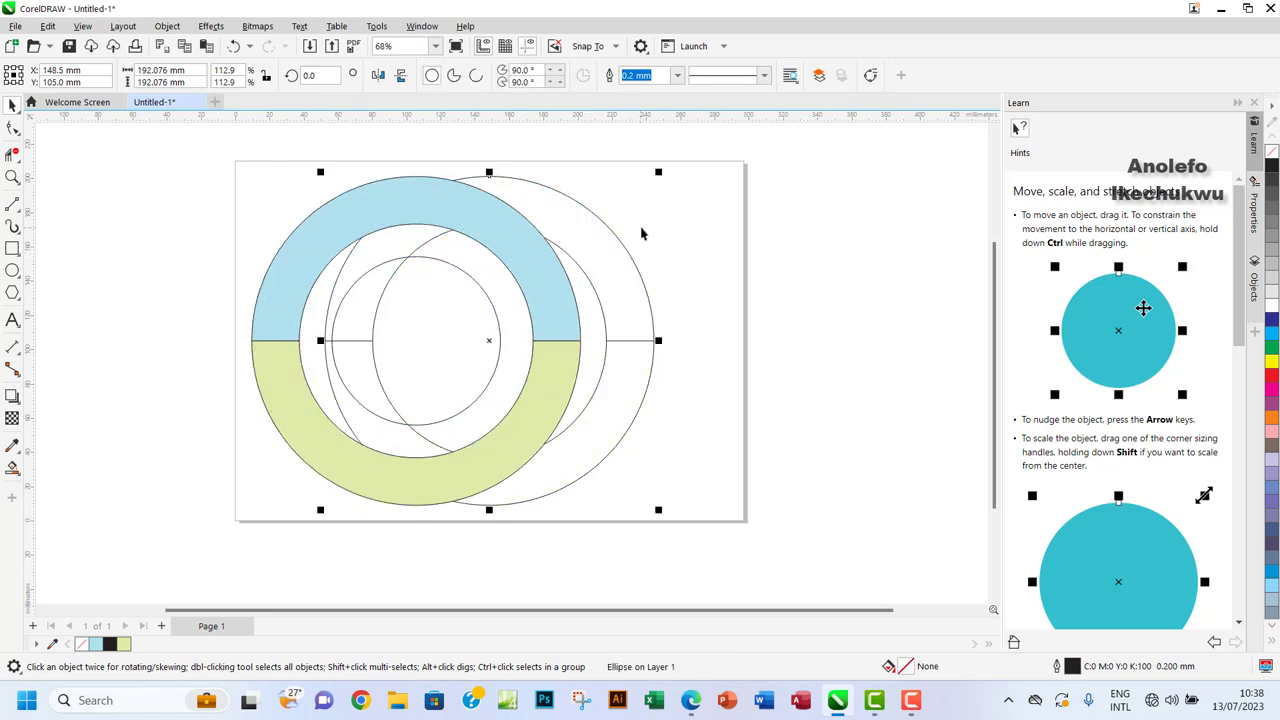
key("Delete")
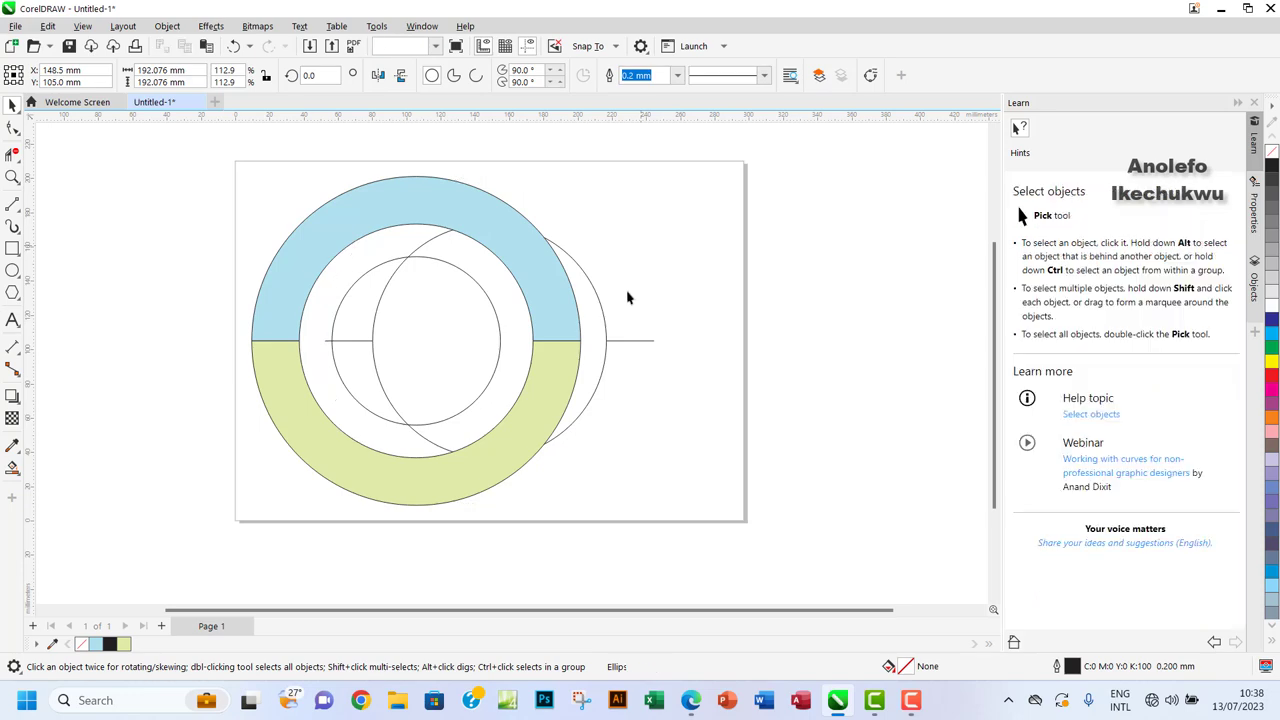
left_click(605, 323)
key("Delete")
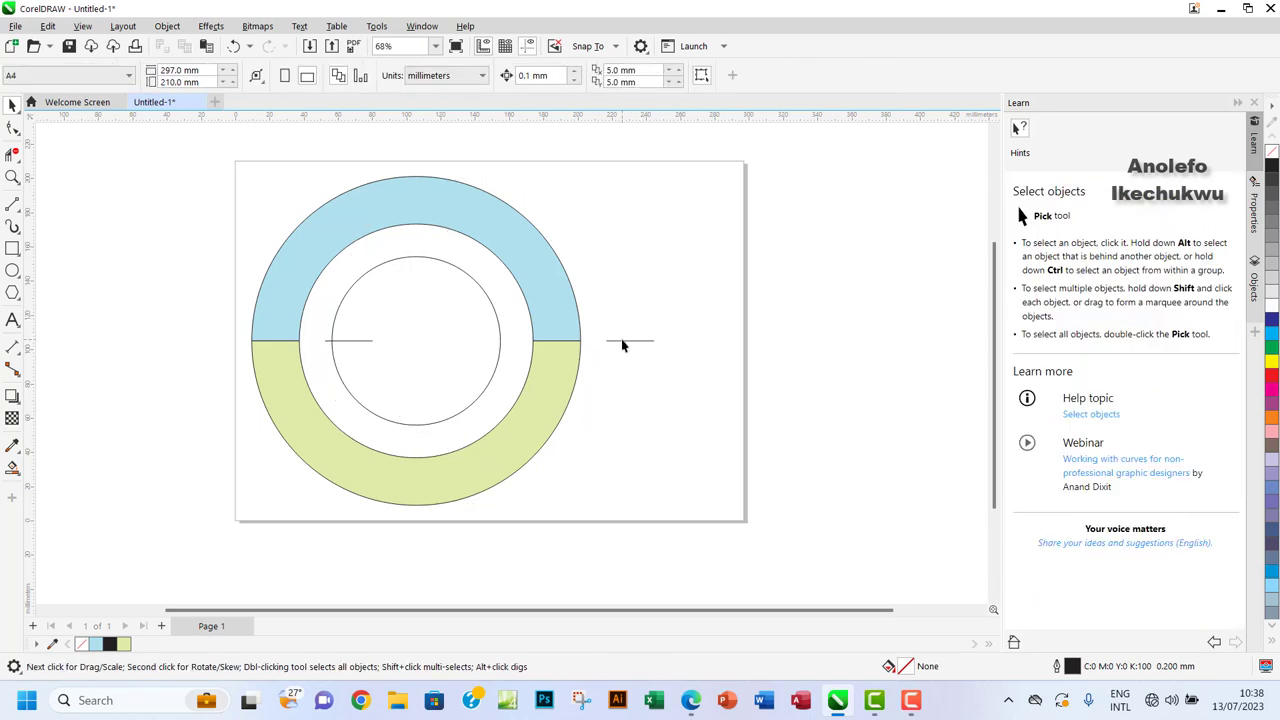
left_click(617, 341)
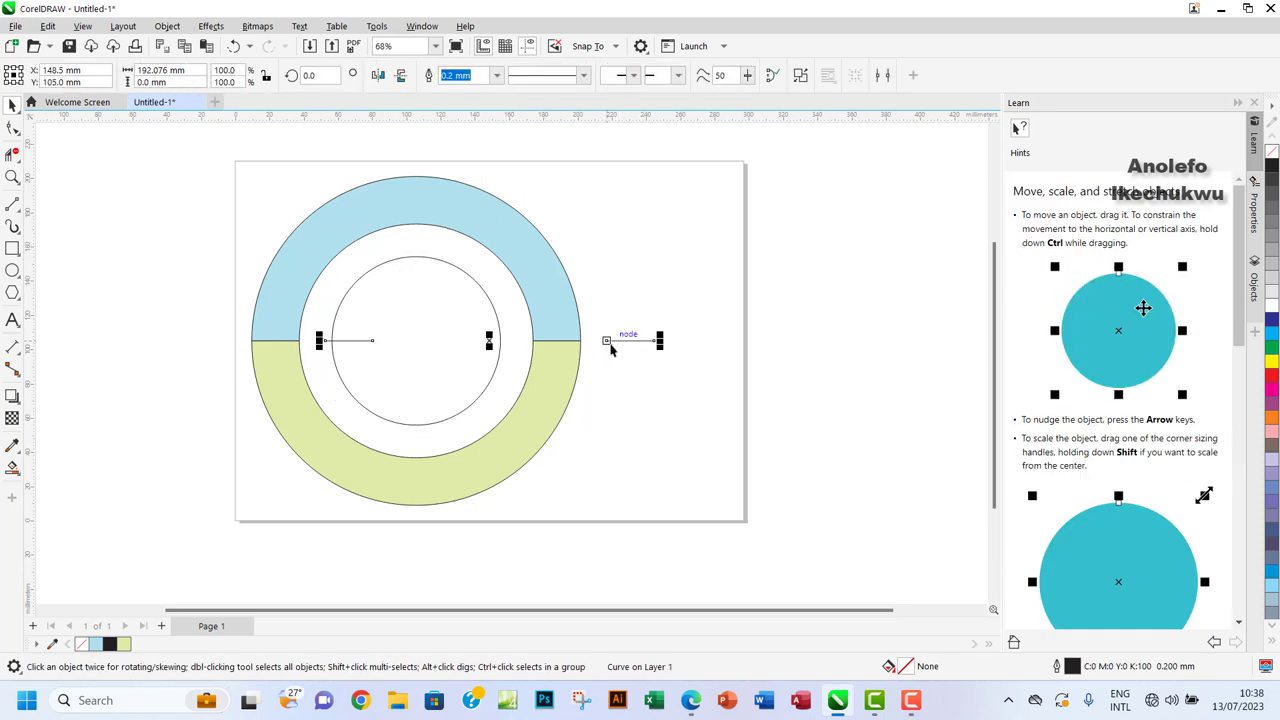
key("Delete")
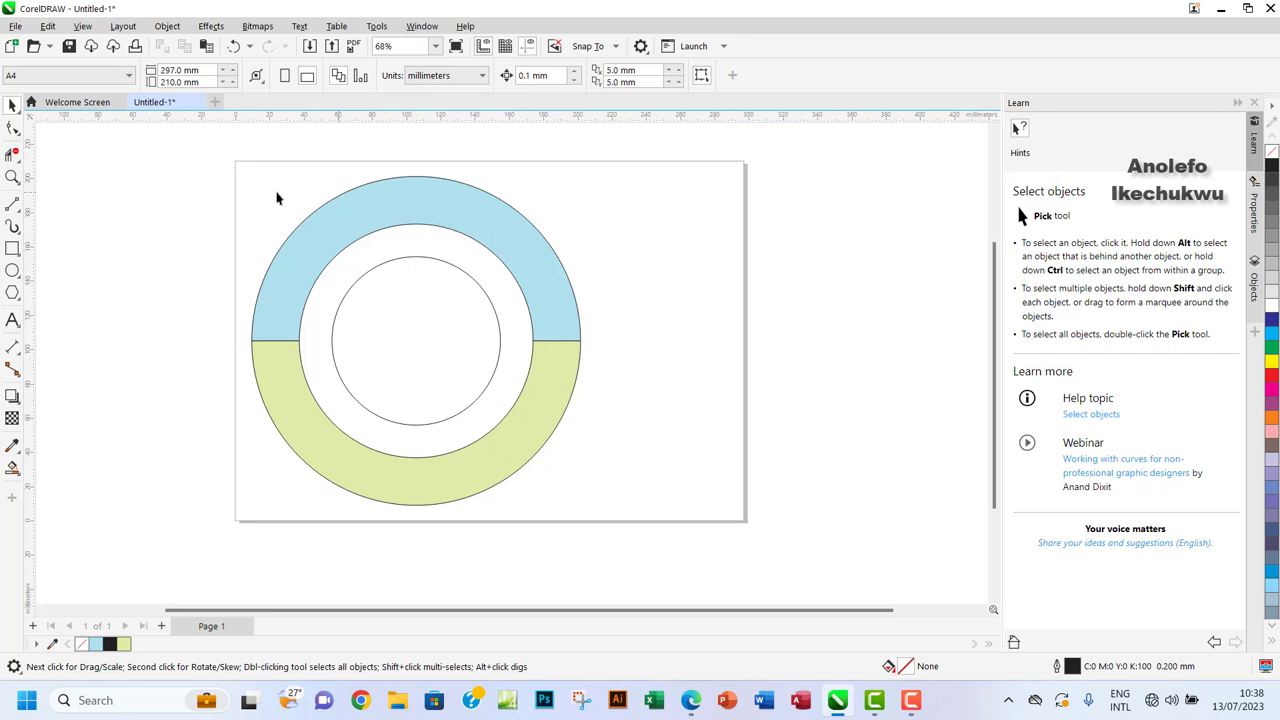
Move the whole two-colour ring figure back to the centre of the page.
left_click_drag(168, 168, 605, 490)
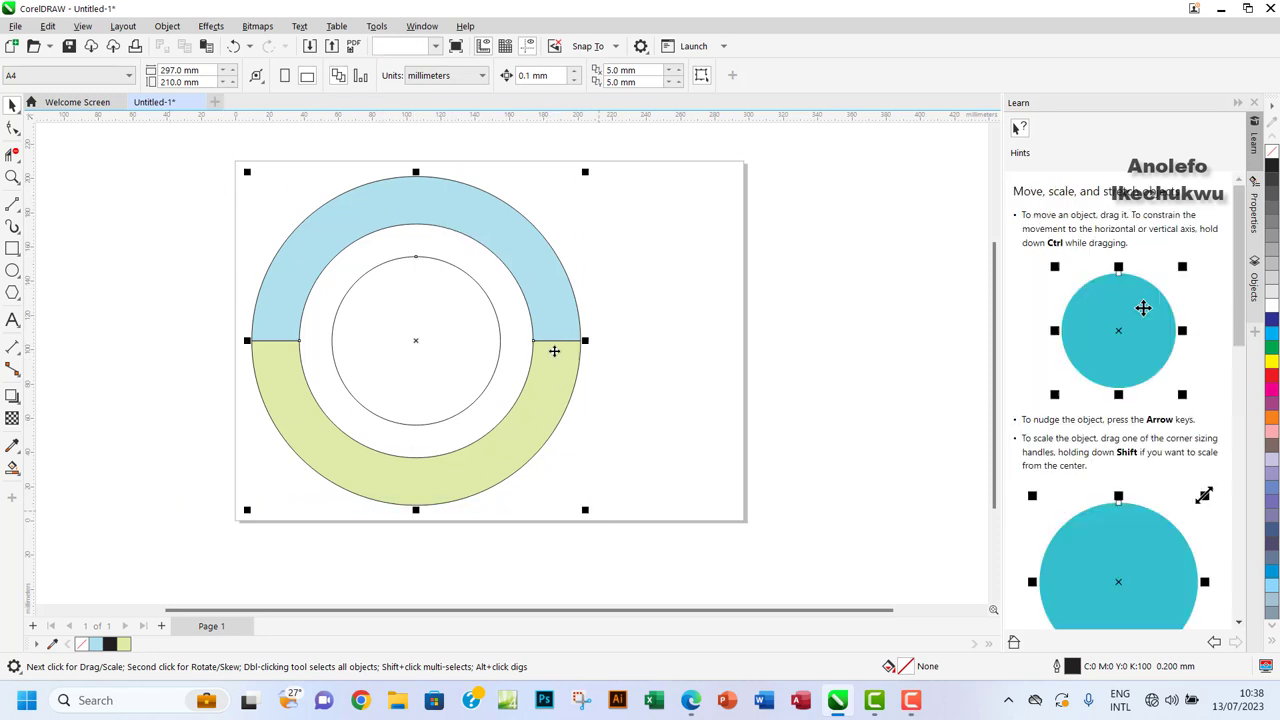
left_click_drag(554, 351, 612, 349)
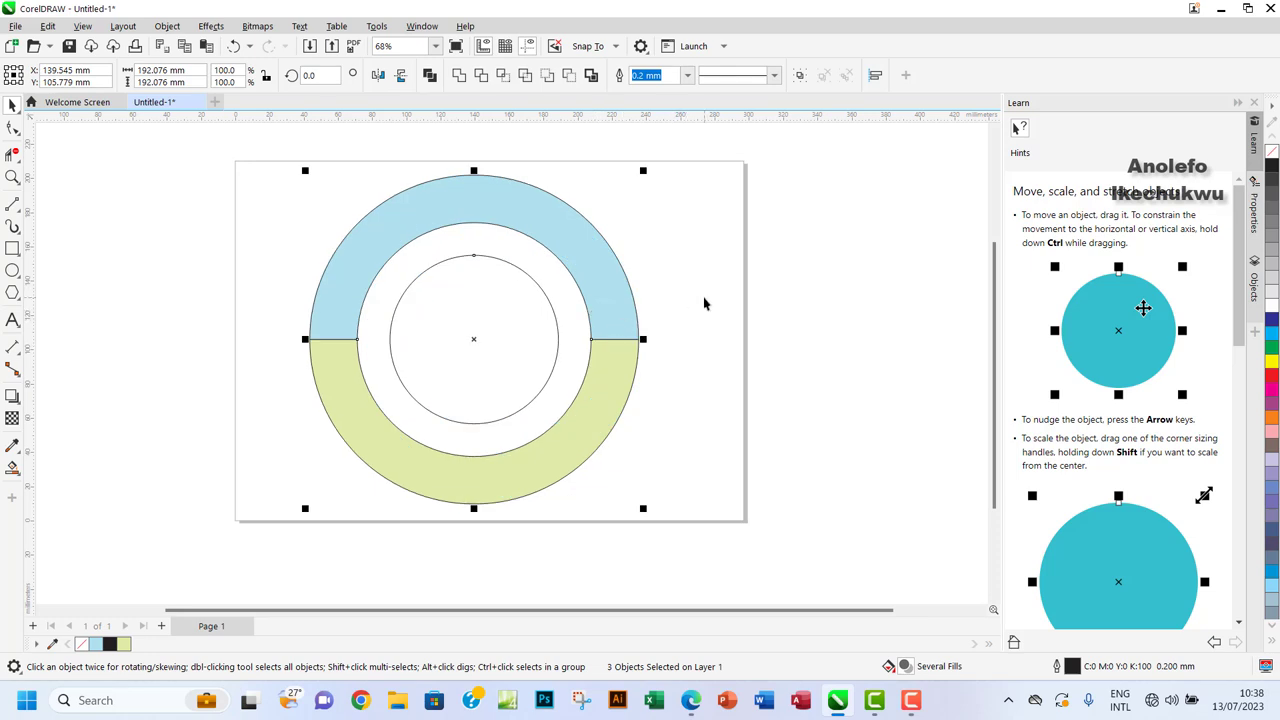
left_click(800, 364)
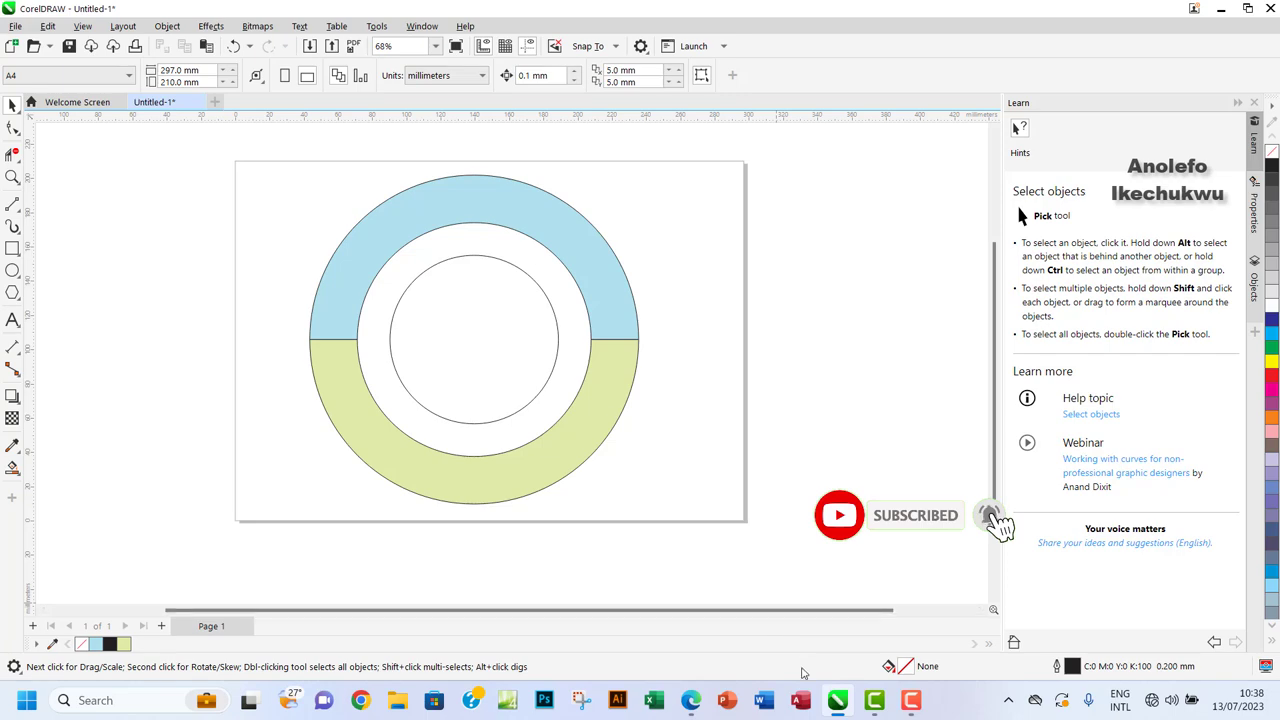
left_click(690, 700)
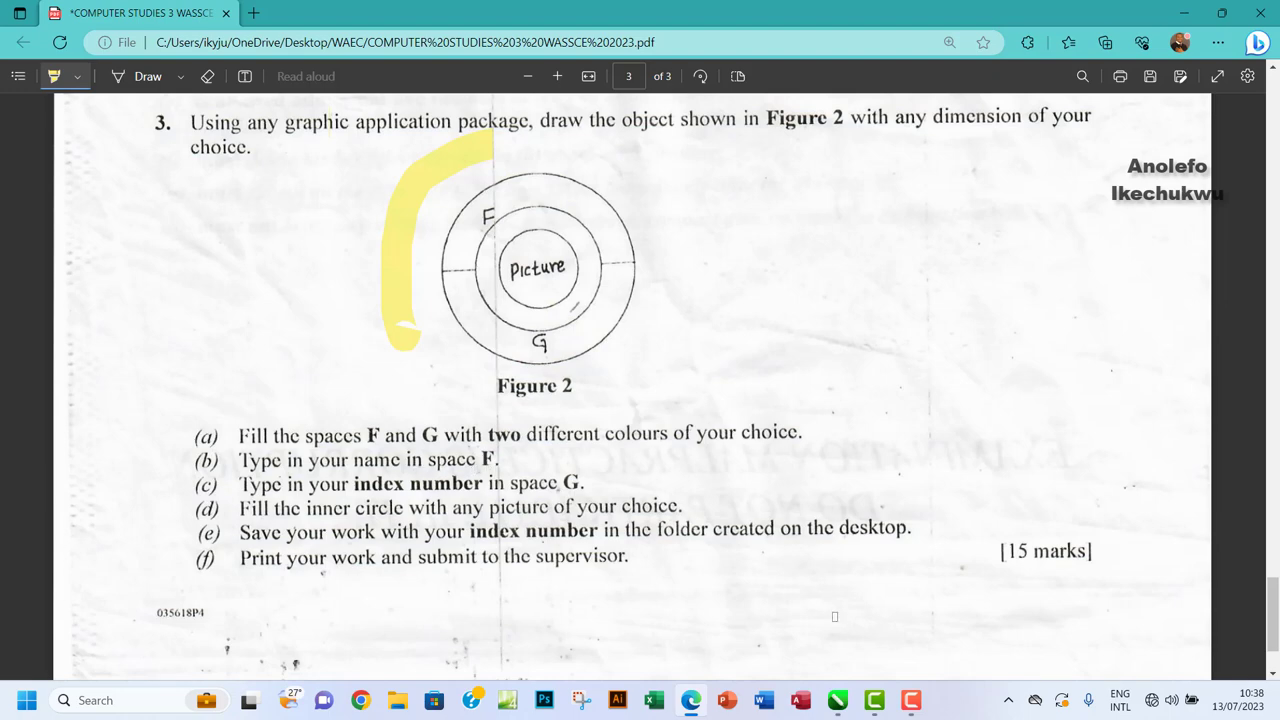
left_click(838, 700)
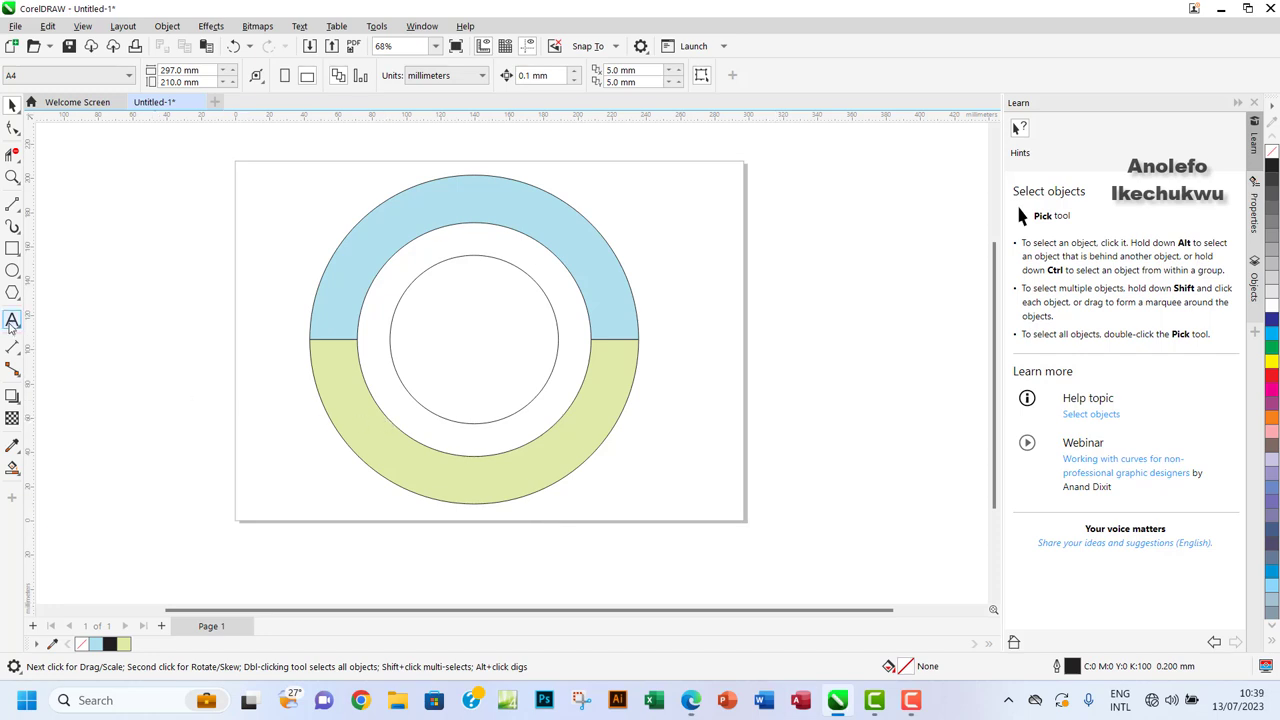
Type the student's full name as a text line to the left of the ring.
left_click(12, 320)
left_click(119, 345)
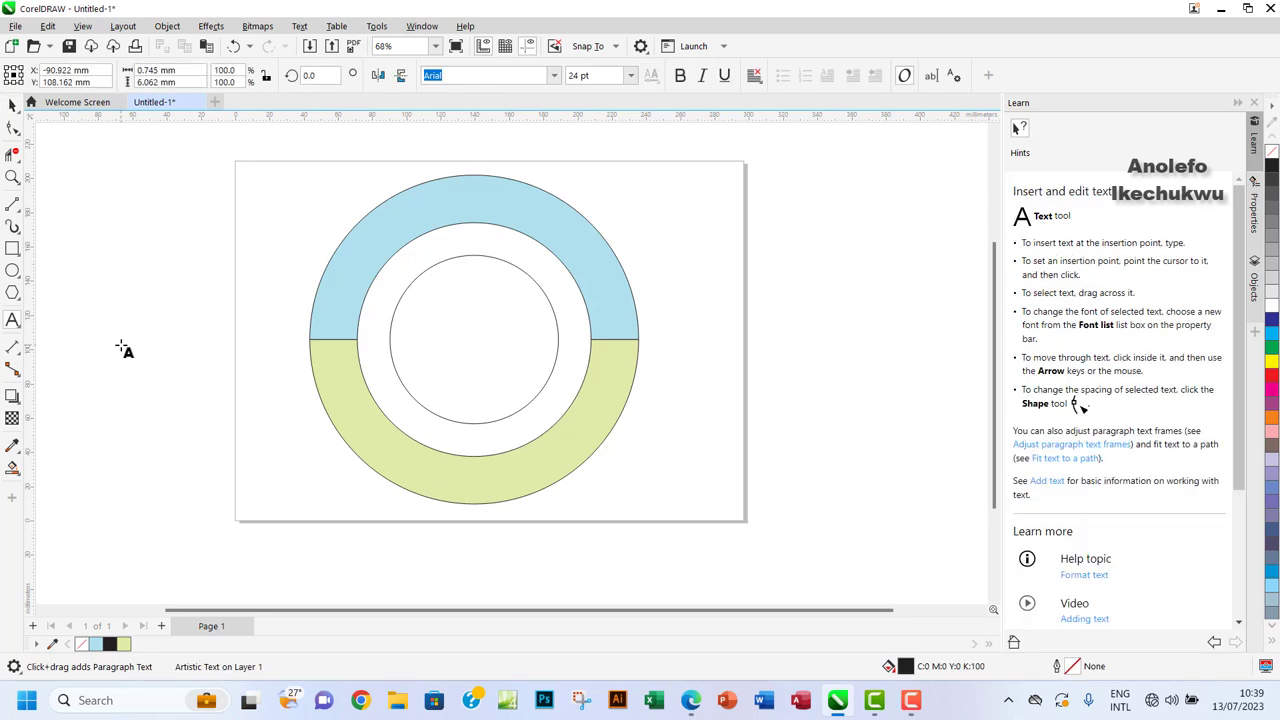
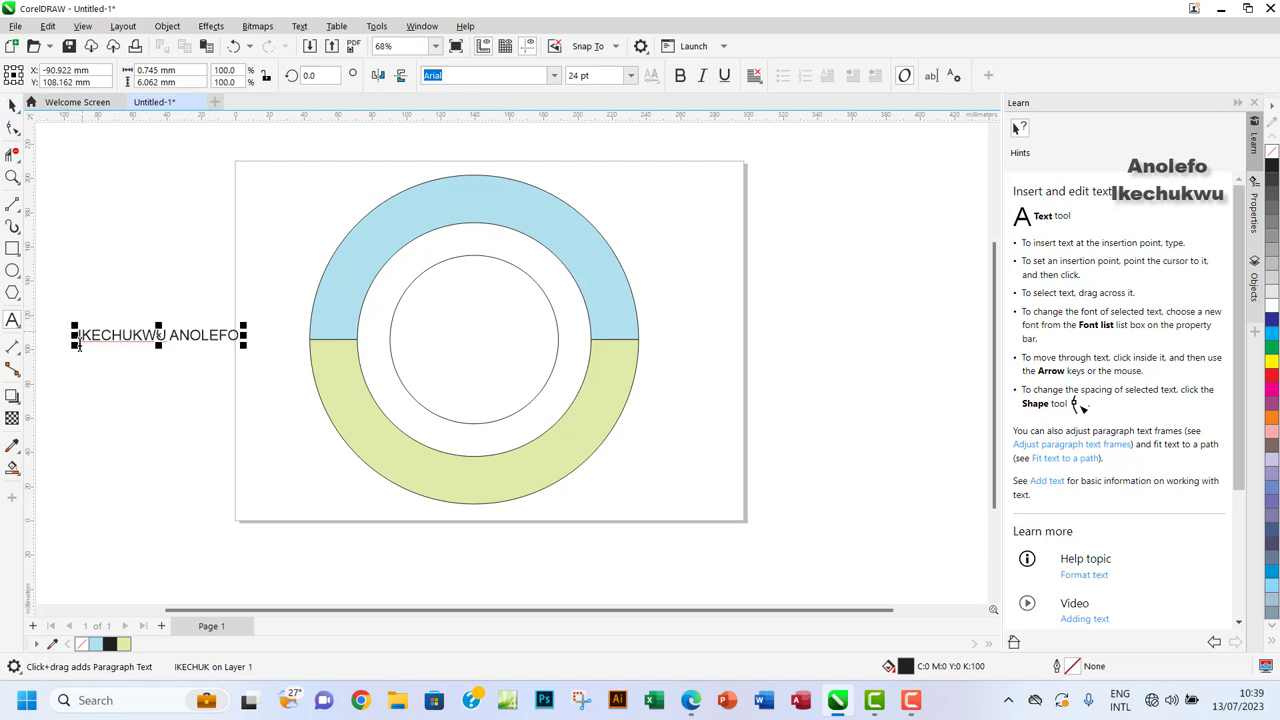
Enlarge the name text's font size from the size list and select the text object.
left_click_drag(79, 342, 252, 342)
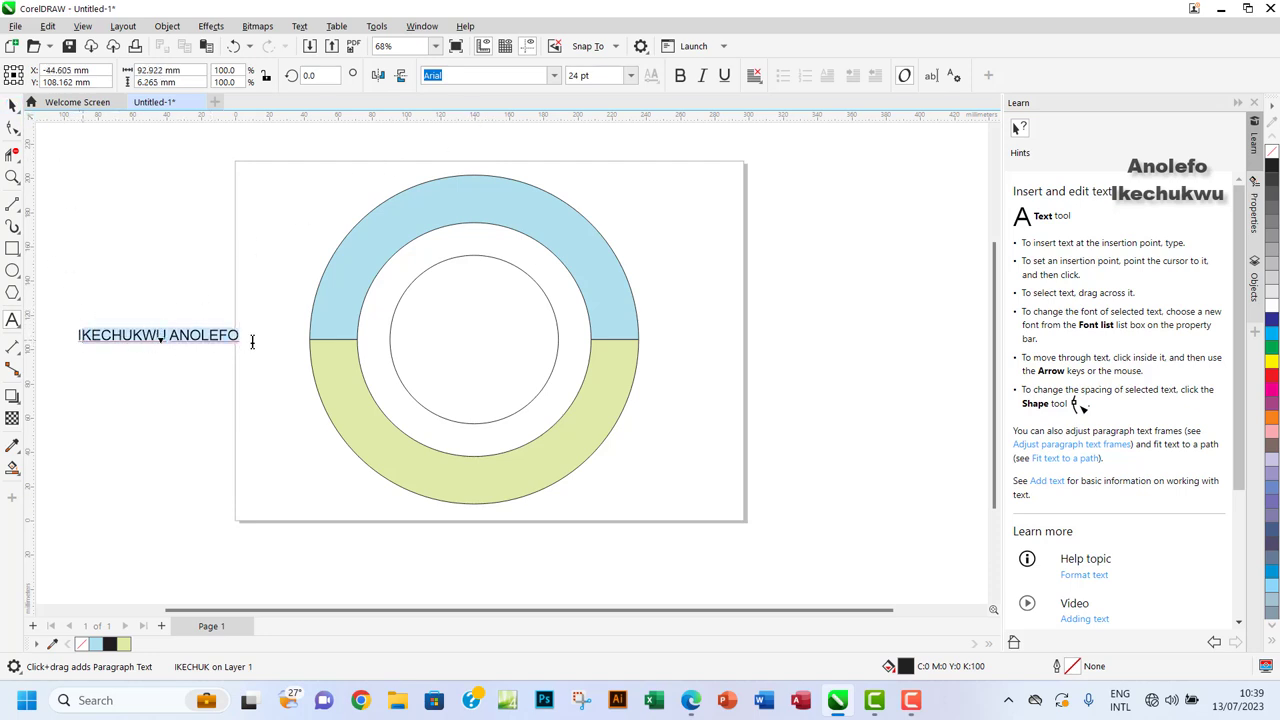
left_click(630, 75)
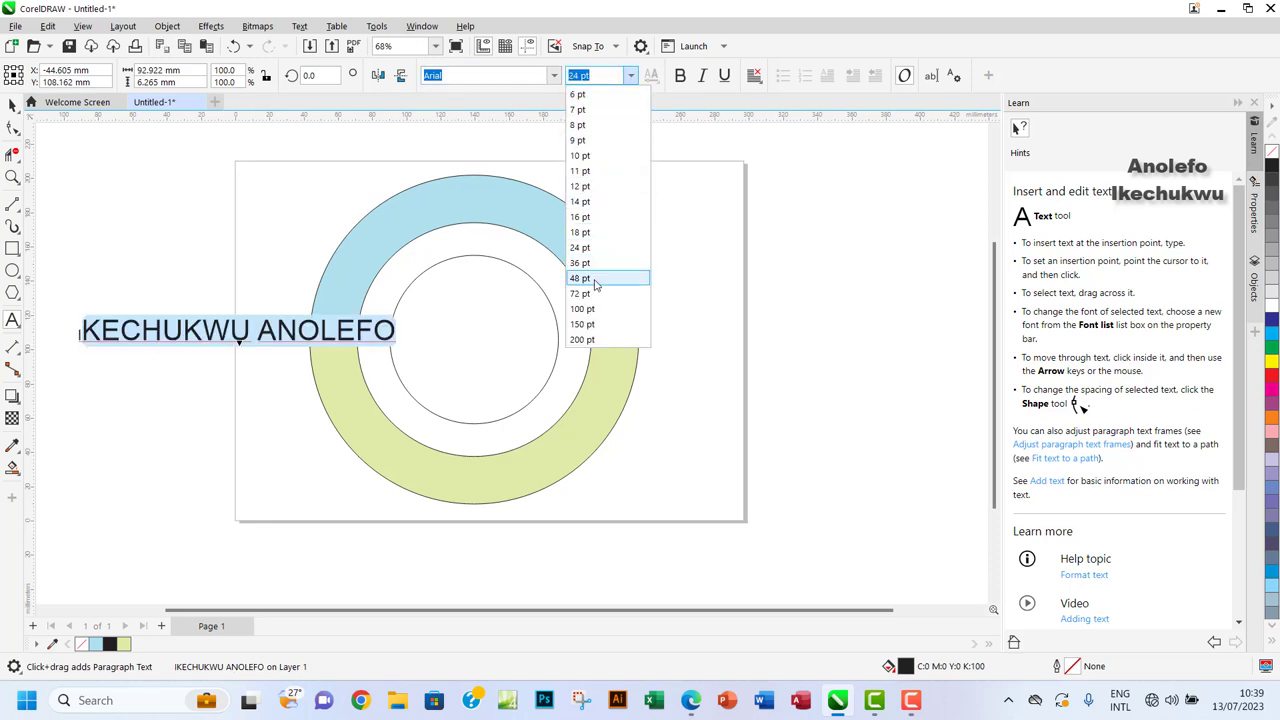
left_click(580, 264)
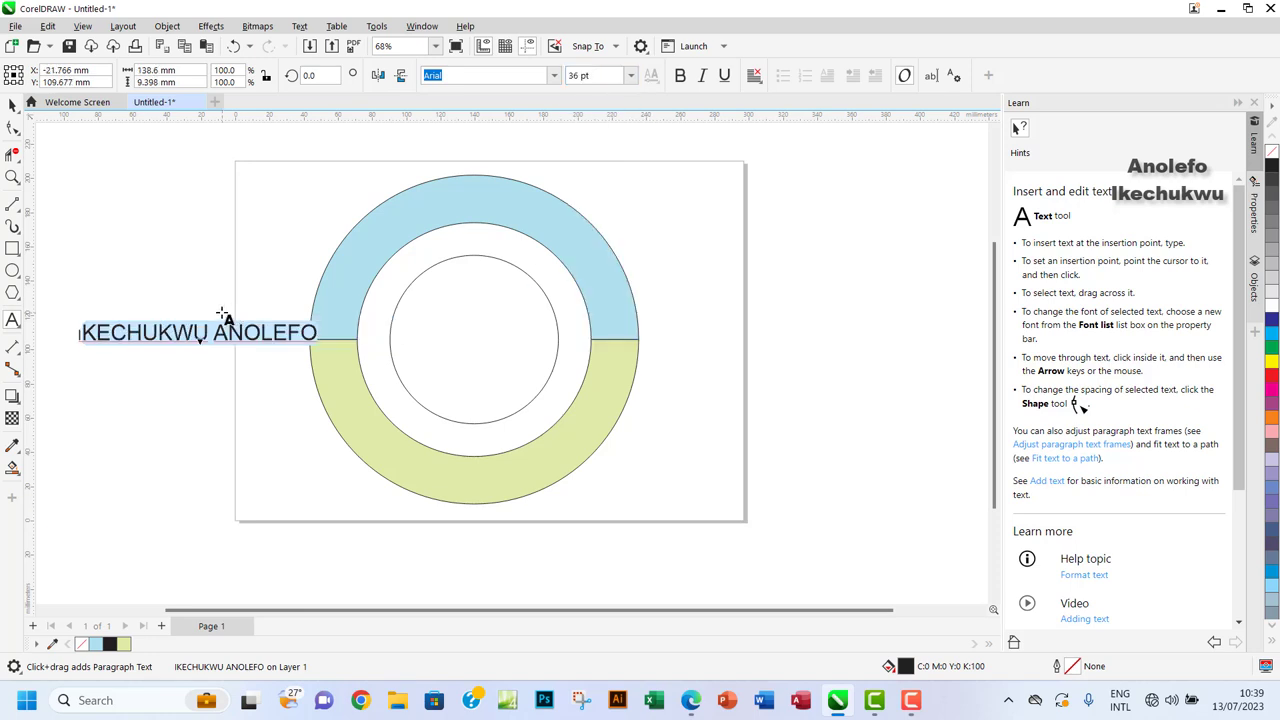
left_click(192, 337)
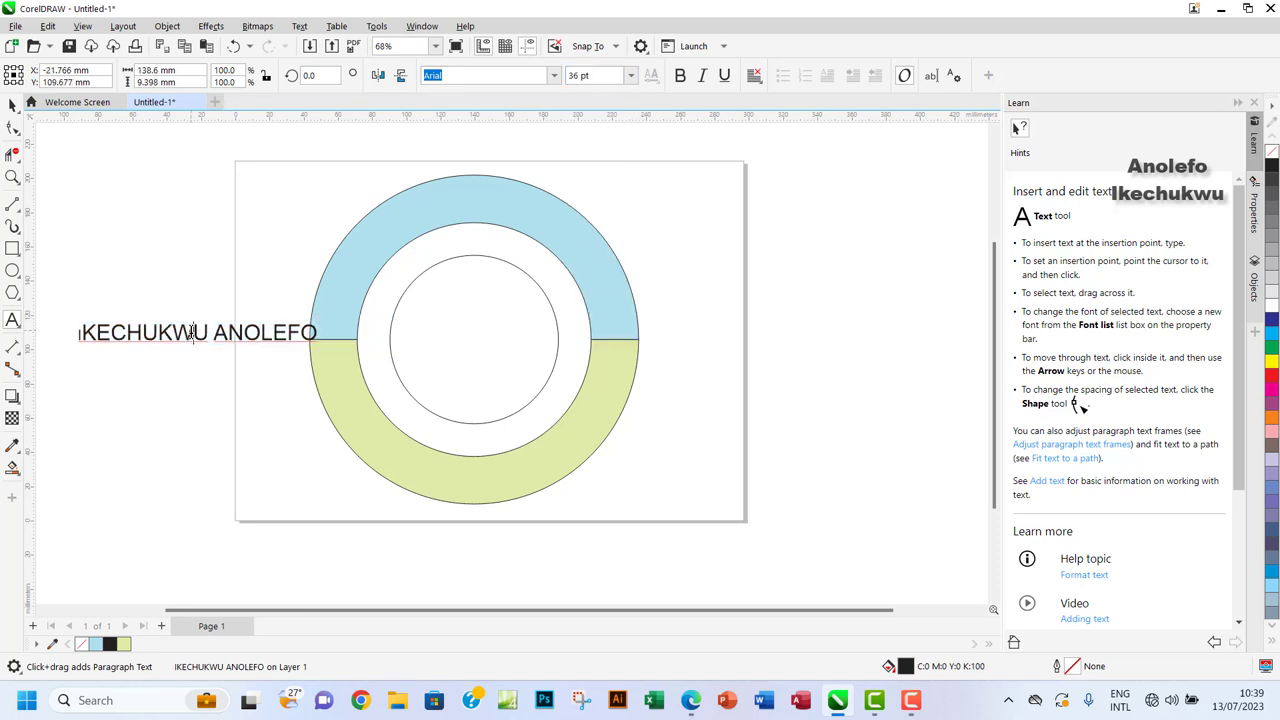
left_click(12, 105)
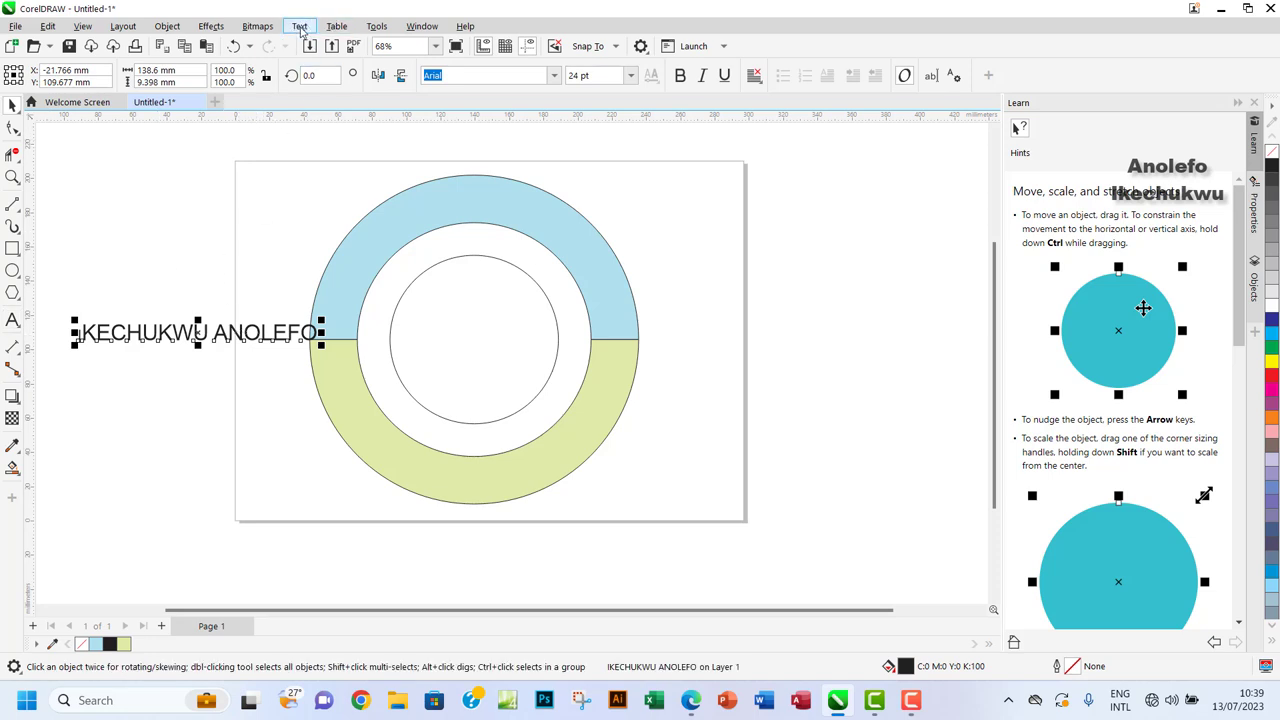
Fit the name text to the ring's top edge and mirror it both ways to read upright.
left_click(300, 27)
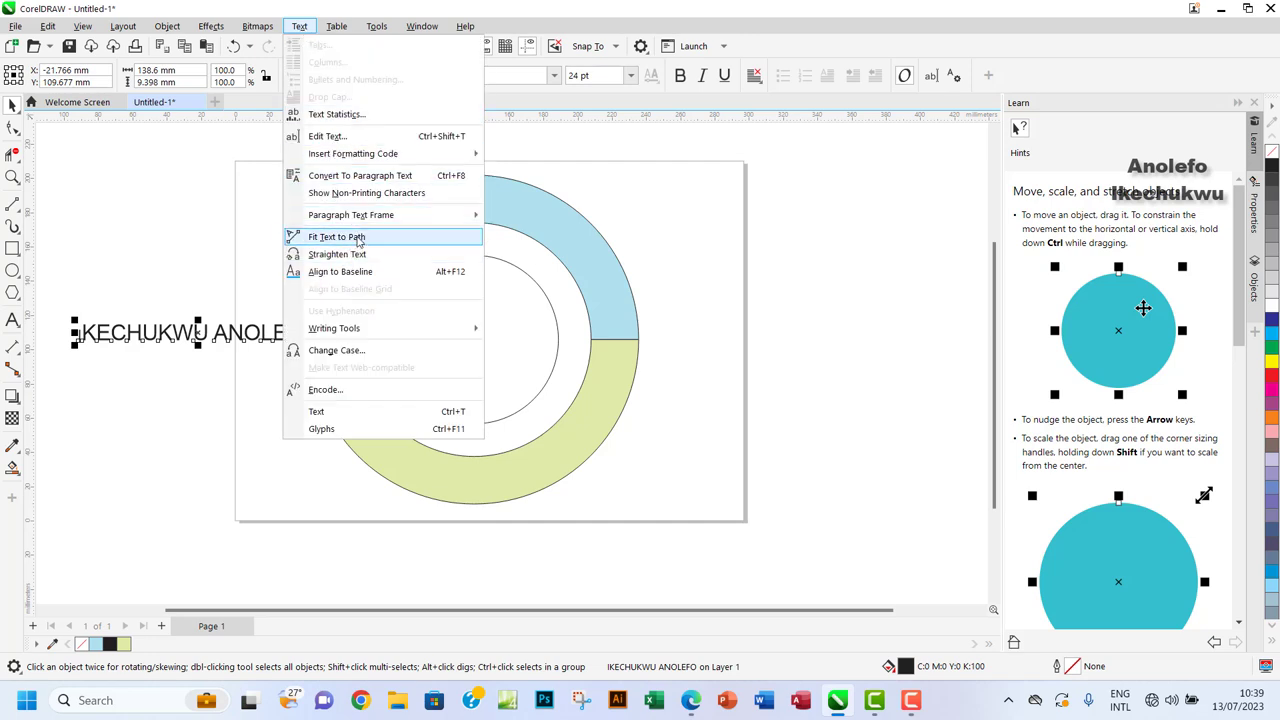
left_click(340, 237)
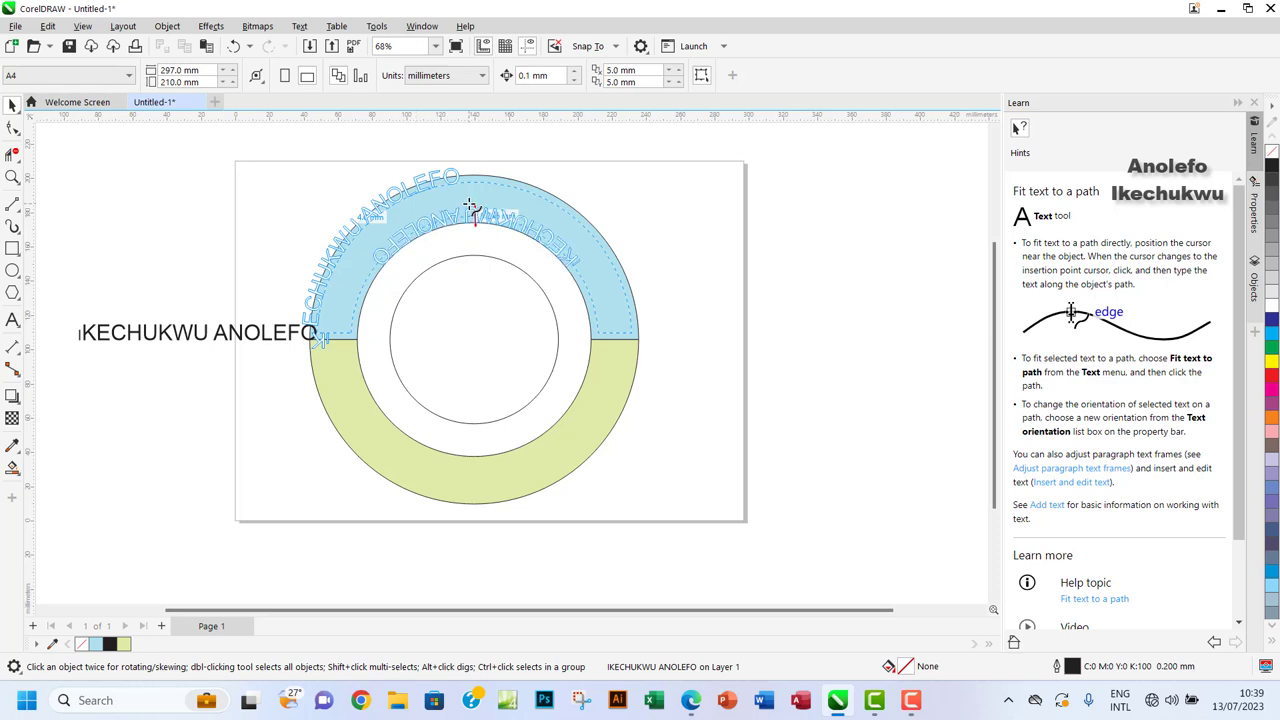
left_click(470, 205)
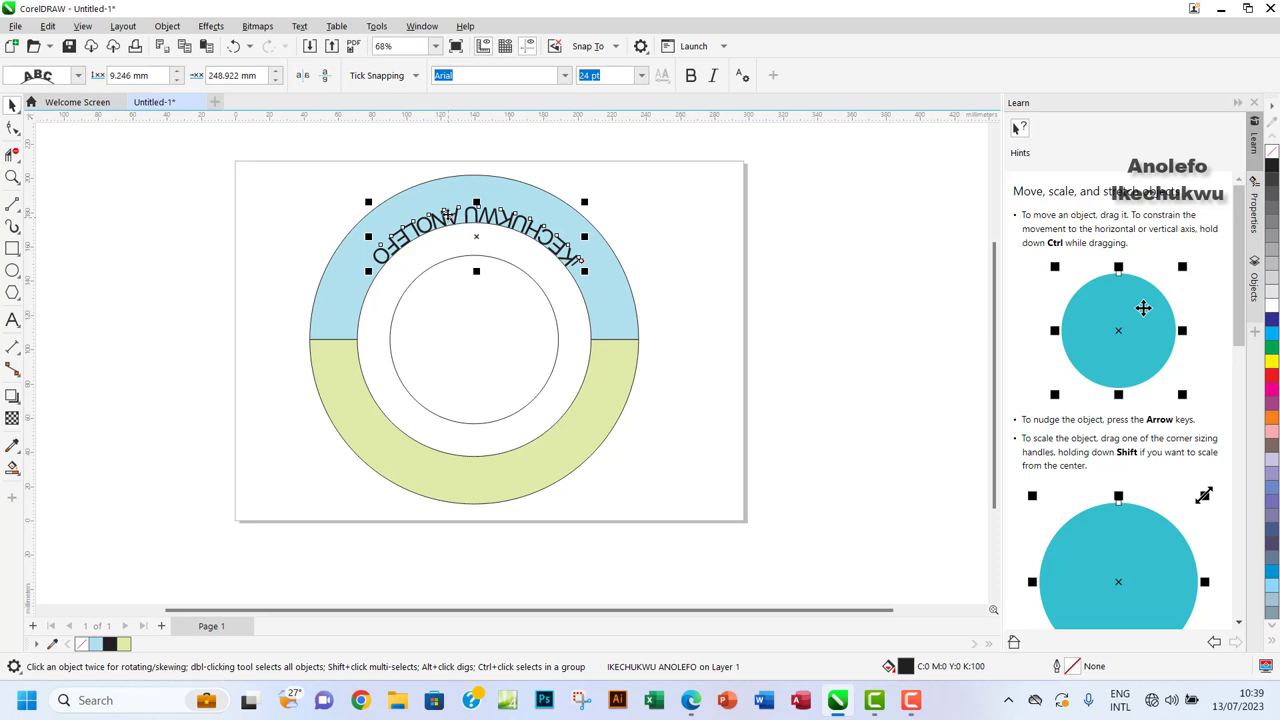
left_click(303, 76)
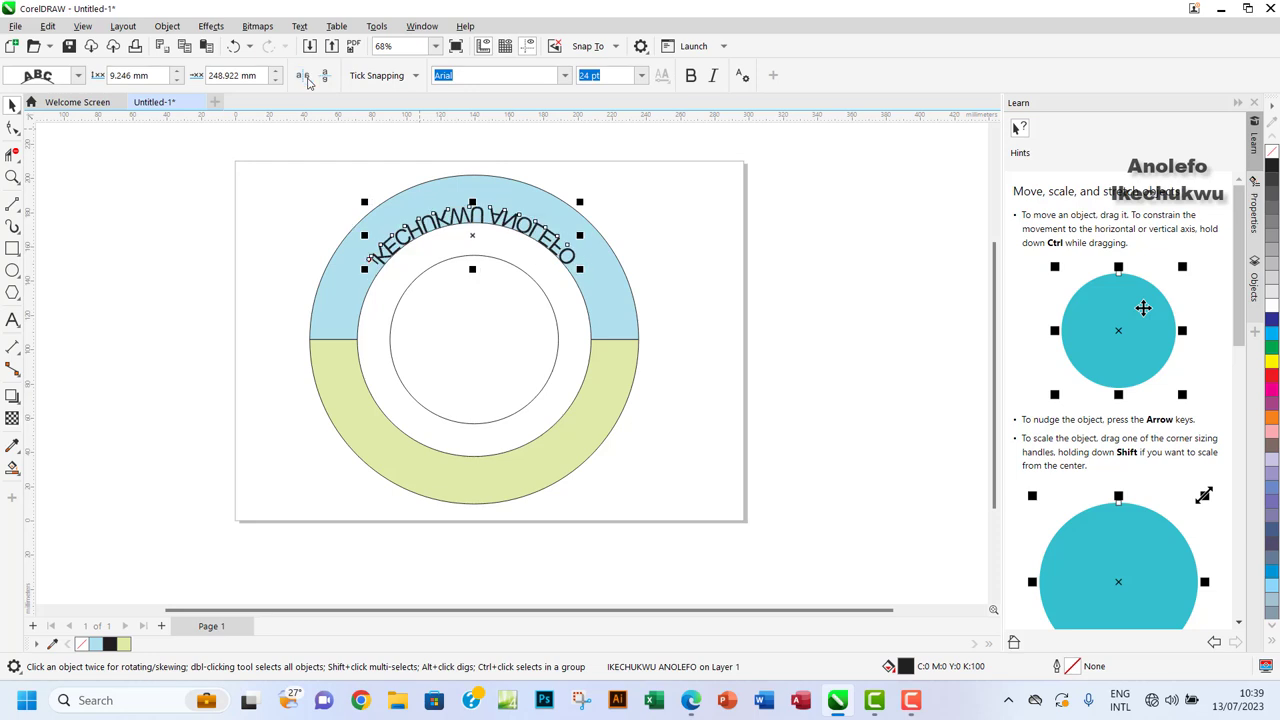
left_click(327, 77)
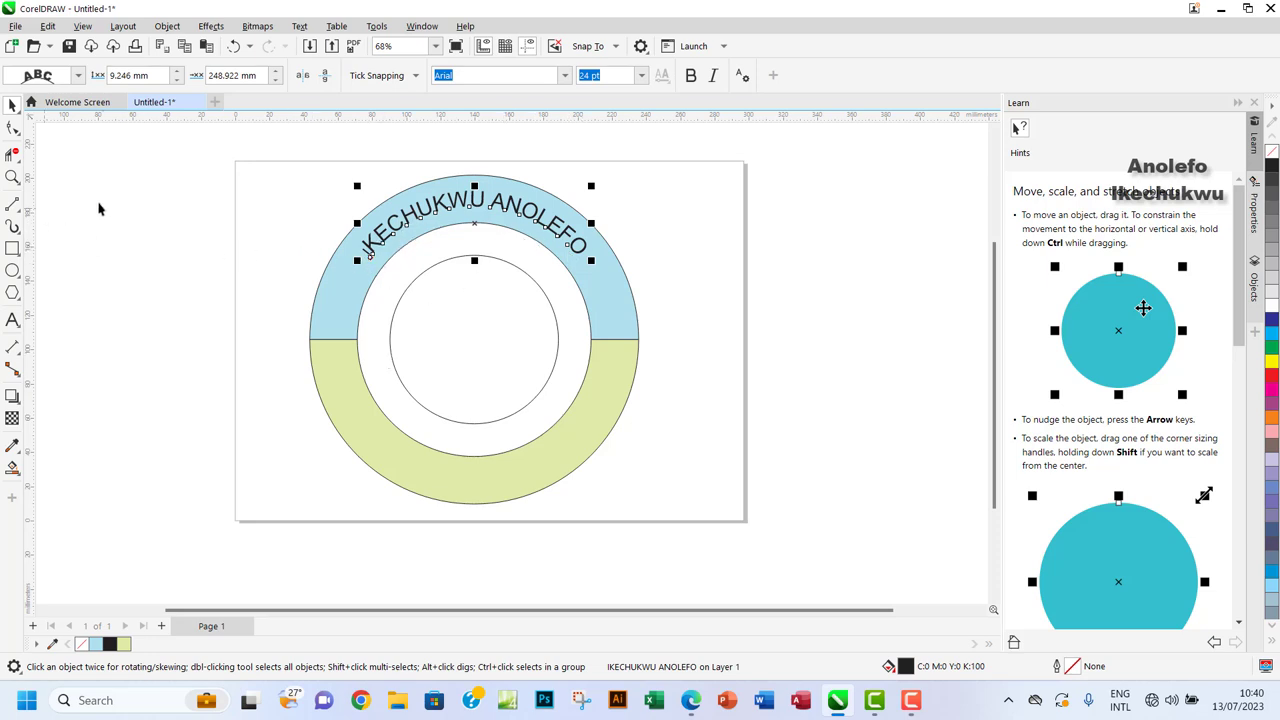
left_click(102, 210)
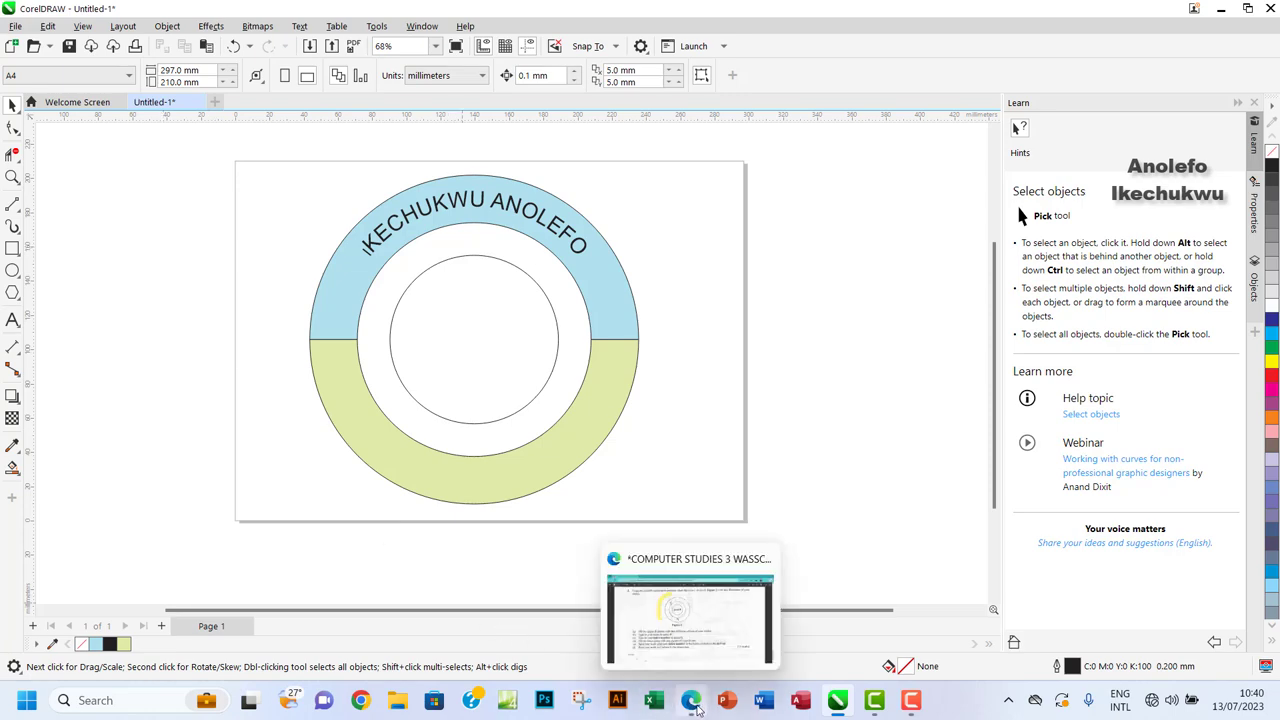
Highlight instructions (a) and (b) on colouring F and G and typing the name.
left_click(697, 708)
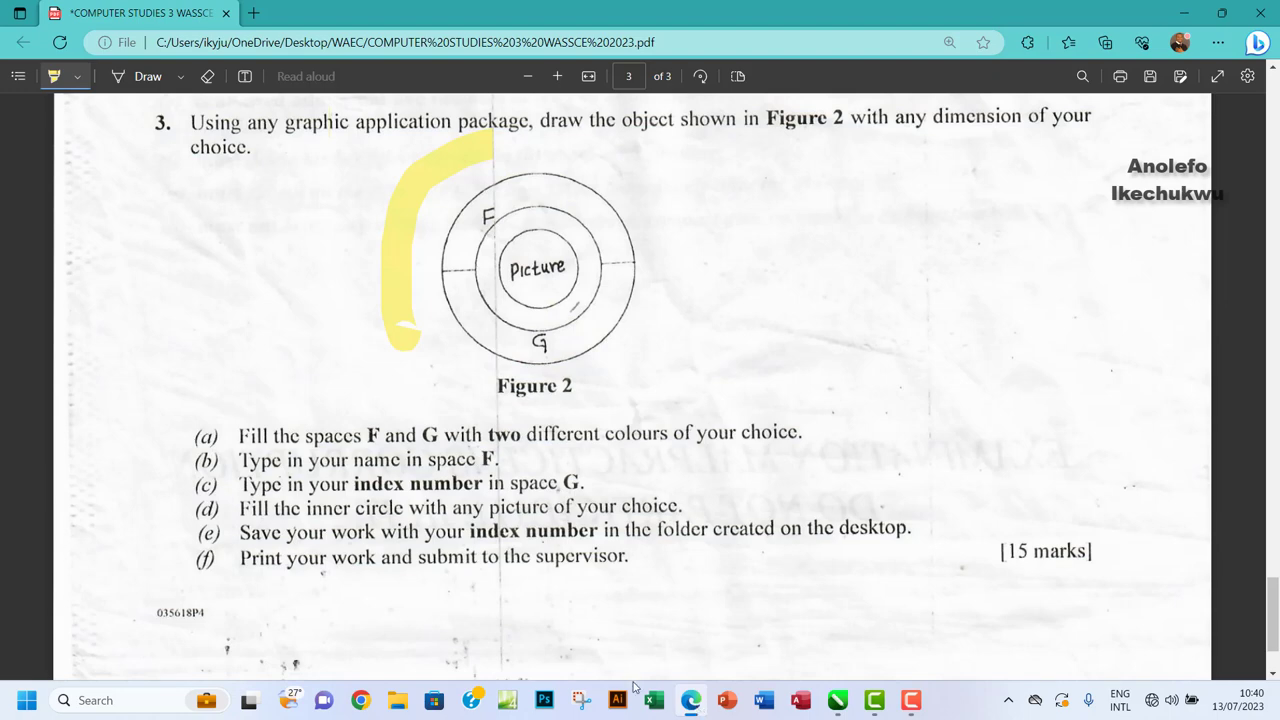
left_click_drag(232, 430, 798, 436)
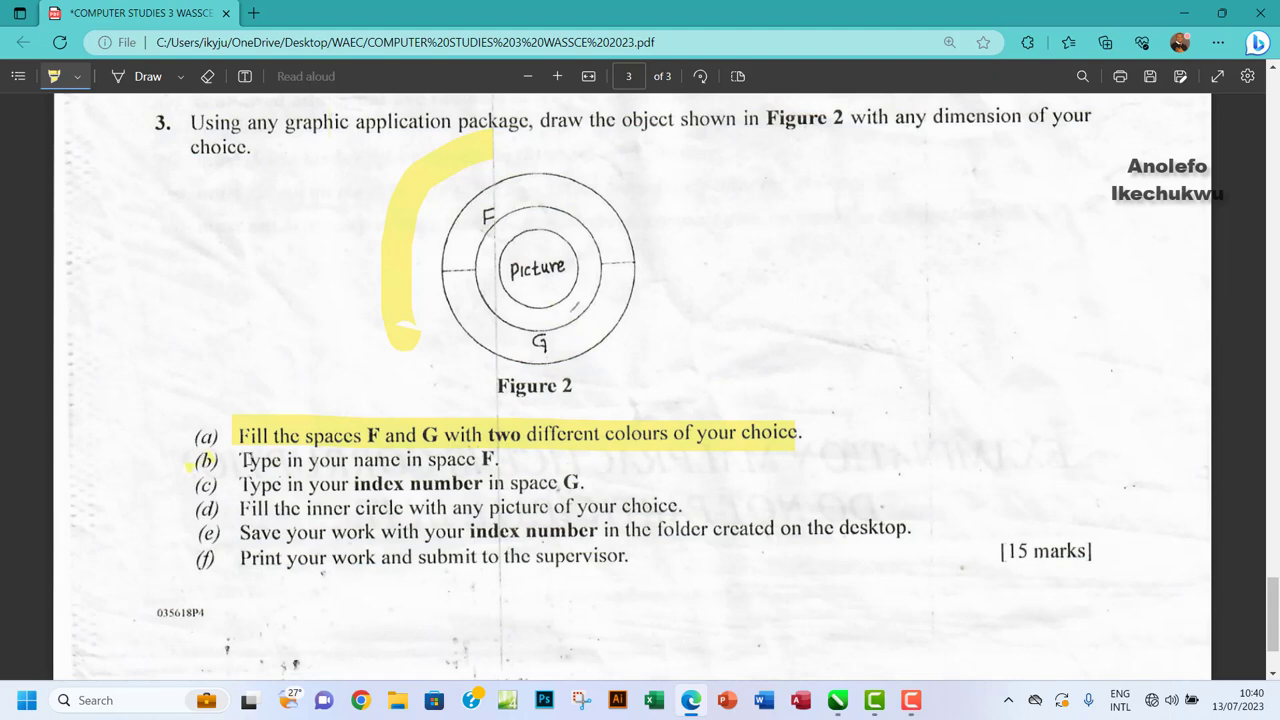
left_click_drag(188, 464, 511, 458)
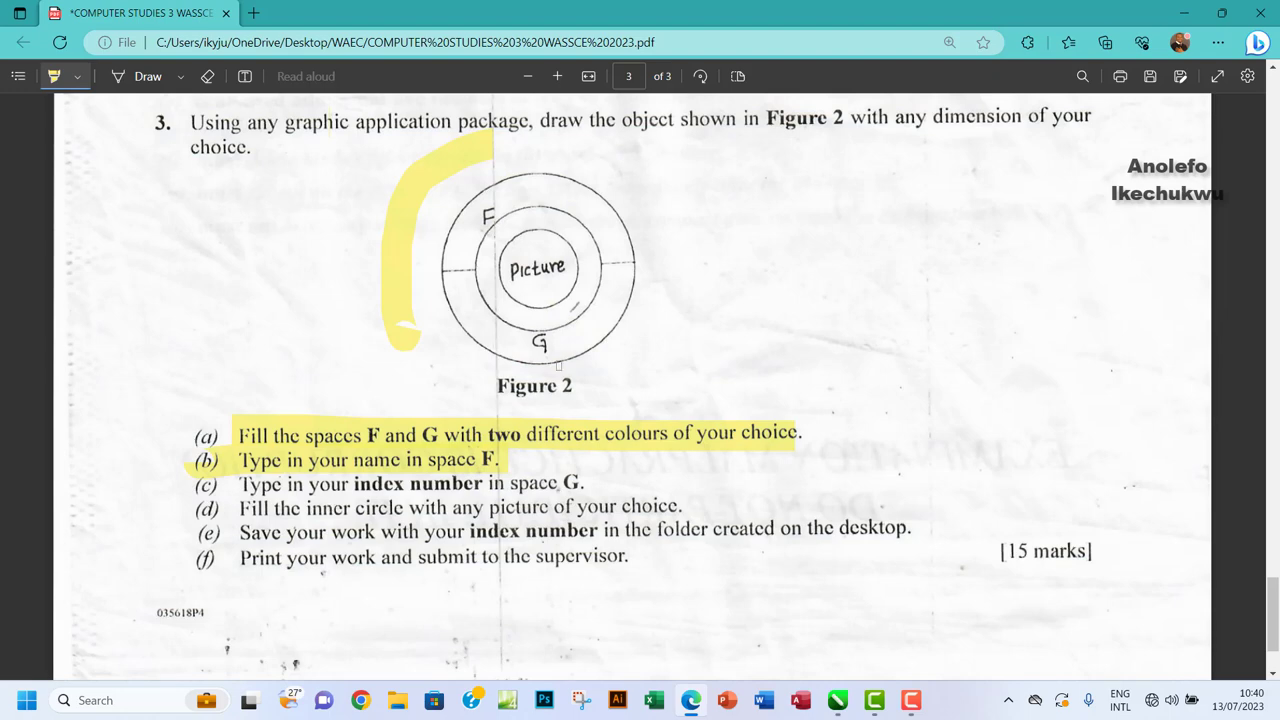
Type the index number as a new text line to the left of the ring.
left_click(838, 700)
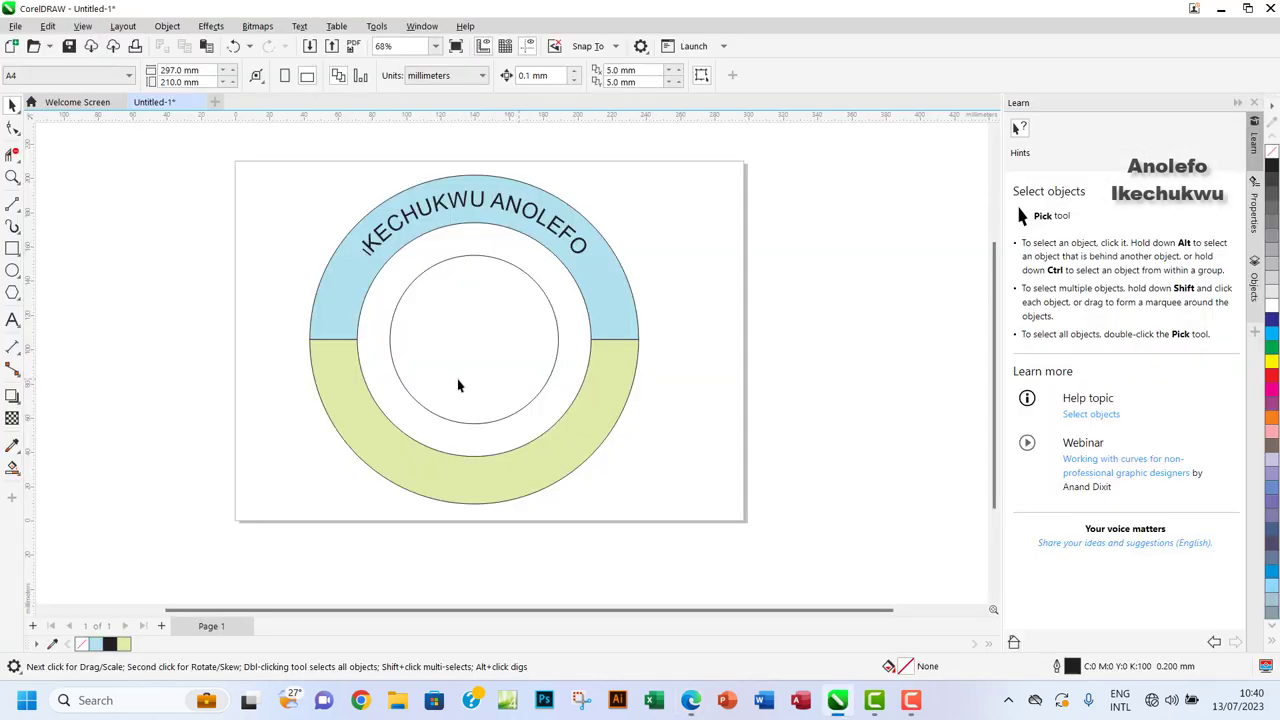
left_click(18, 326)
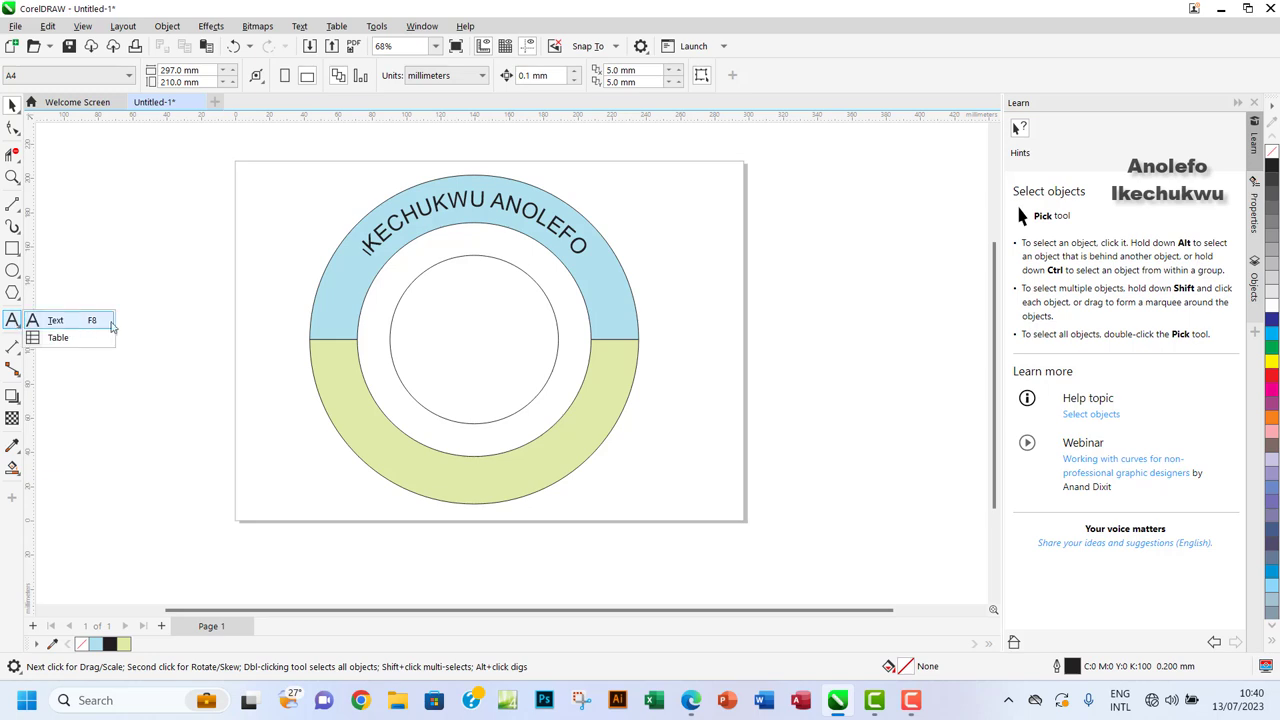
left_click(56, 320)
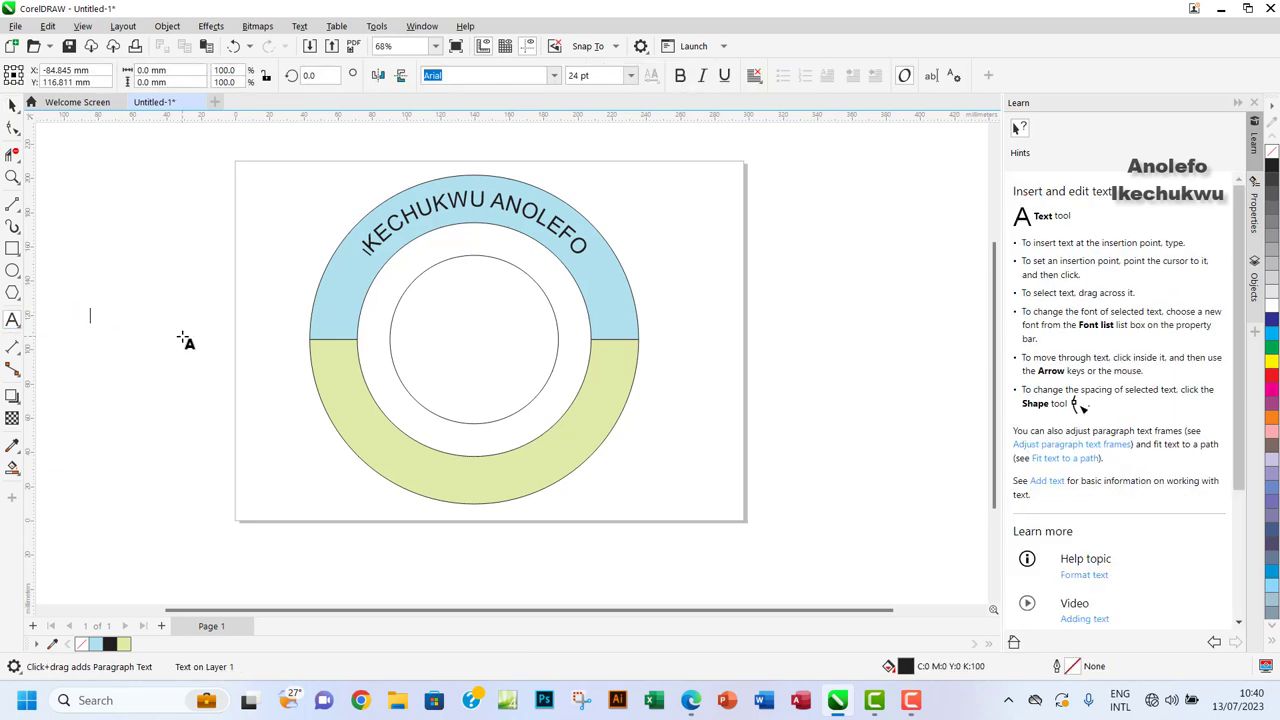
type("NG-123456")
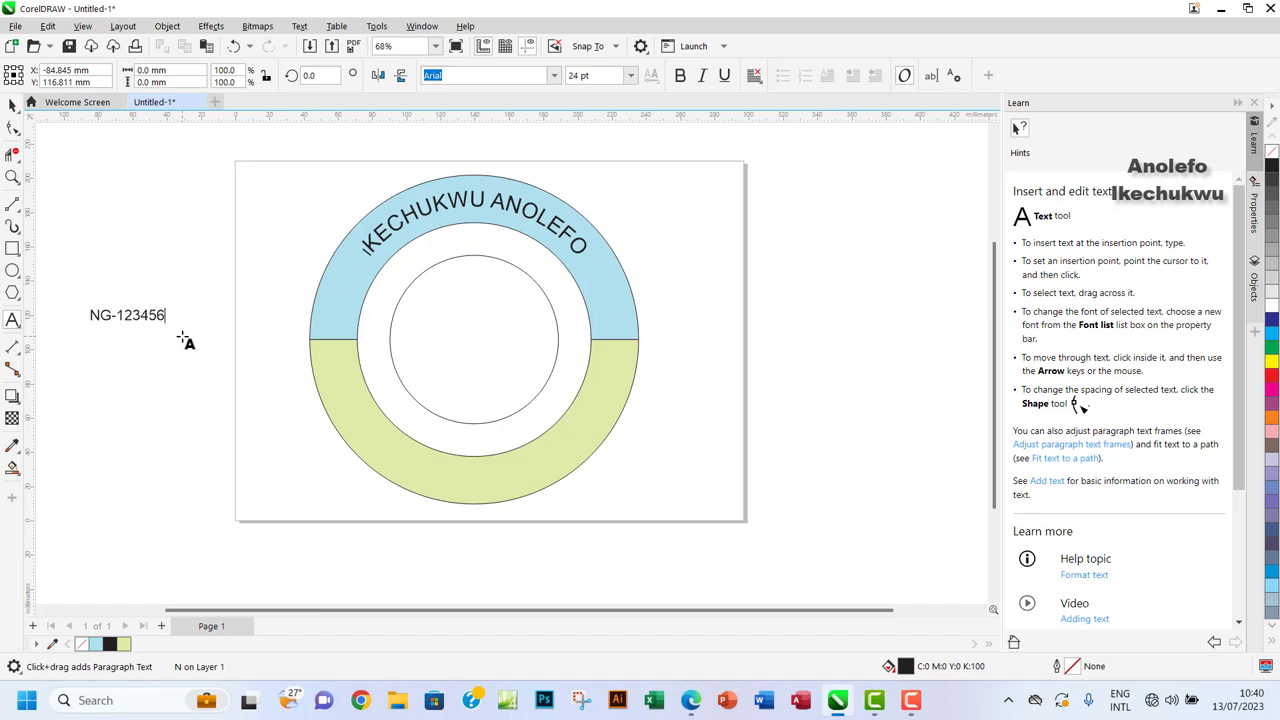
Set the index number text to 36 pt.
left_click(167, 316)
left_click_drag(93, 316, 178, 311)
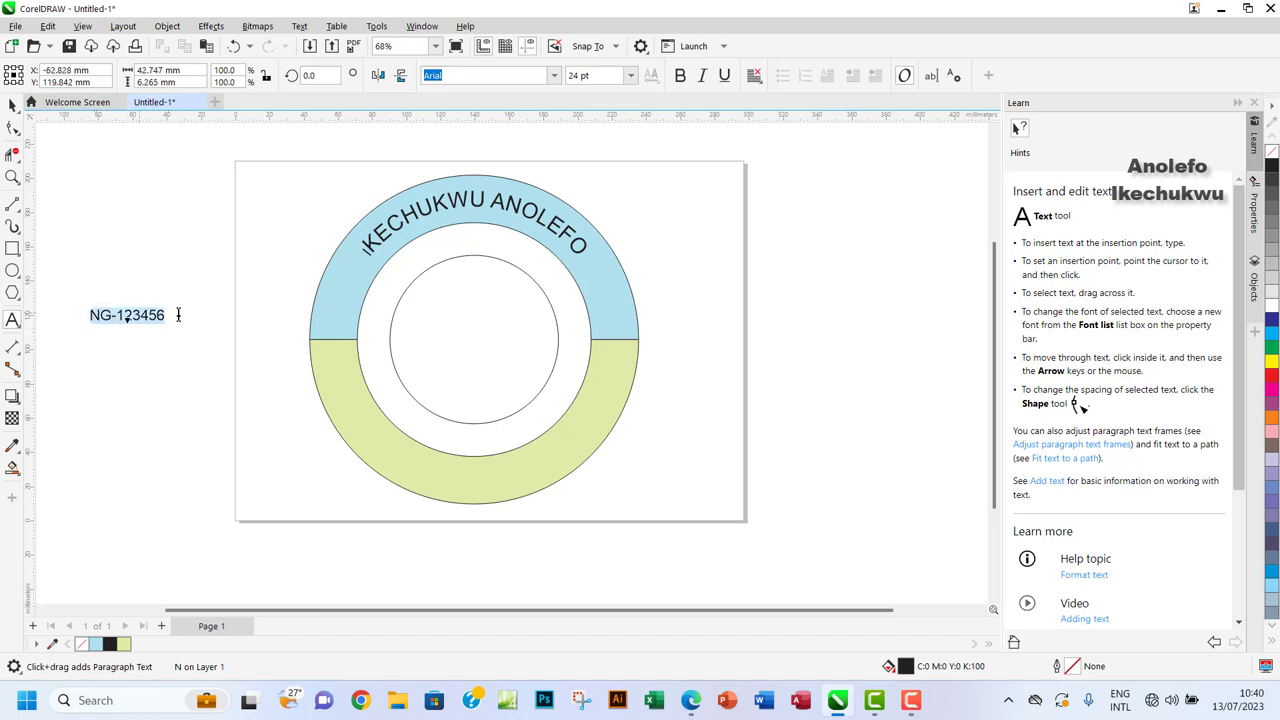
left_click(631, 76)
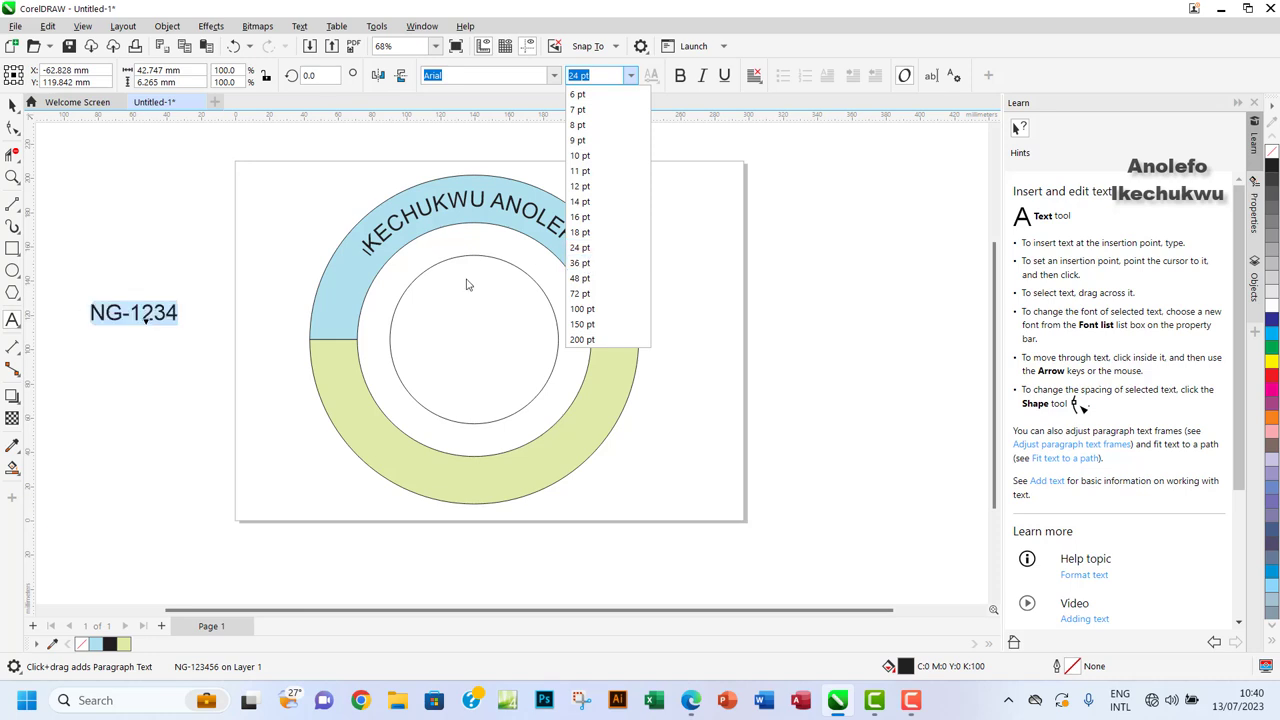
left_click(580, 263)
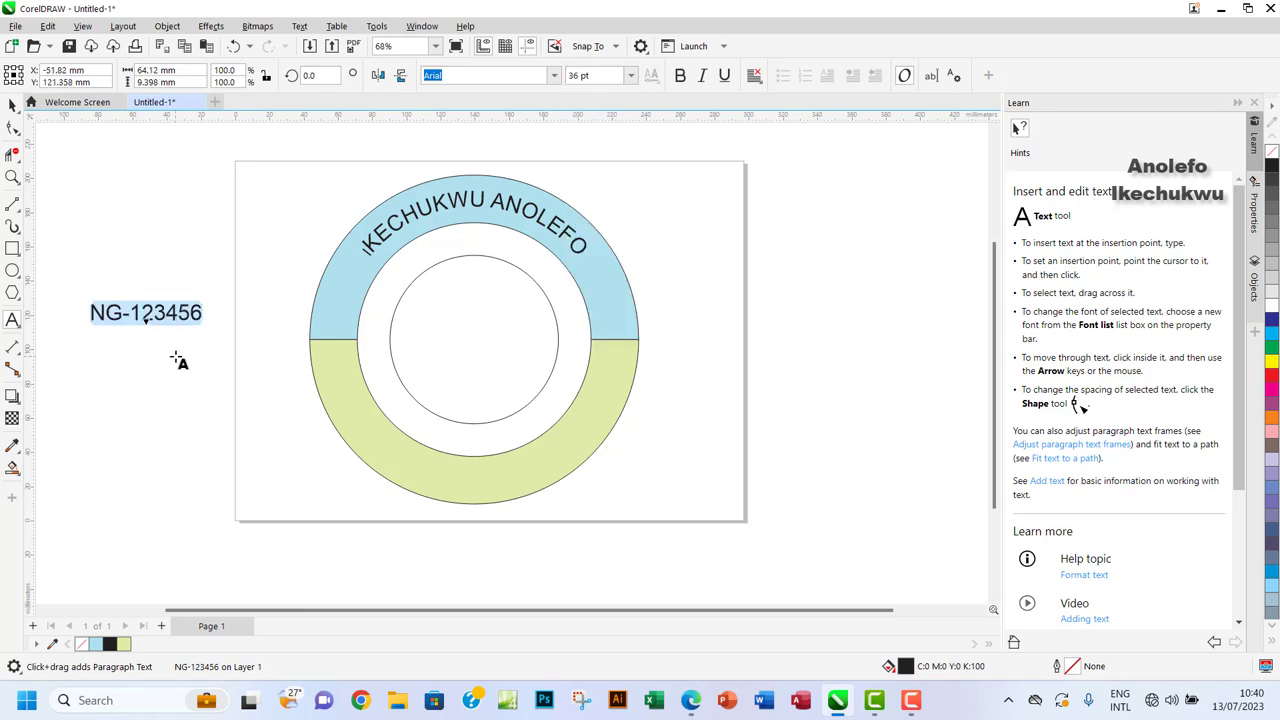
Fix the spacing so one space sits on each side of the hyphen.
left_click(128, 316)
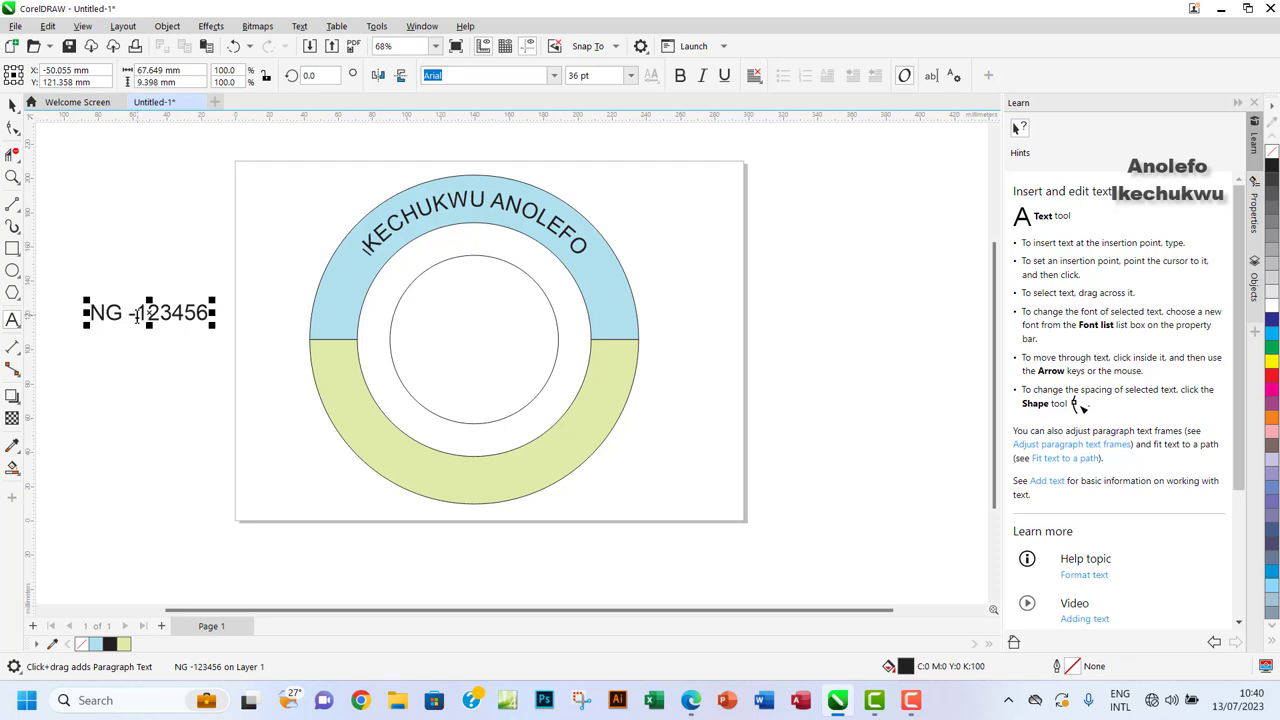
key("BackSpace")
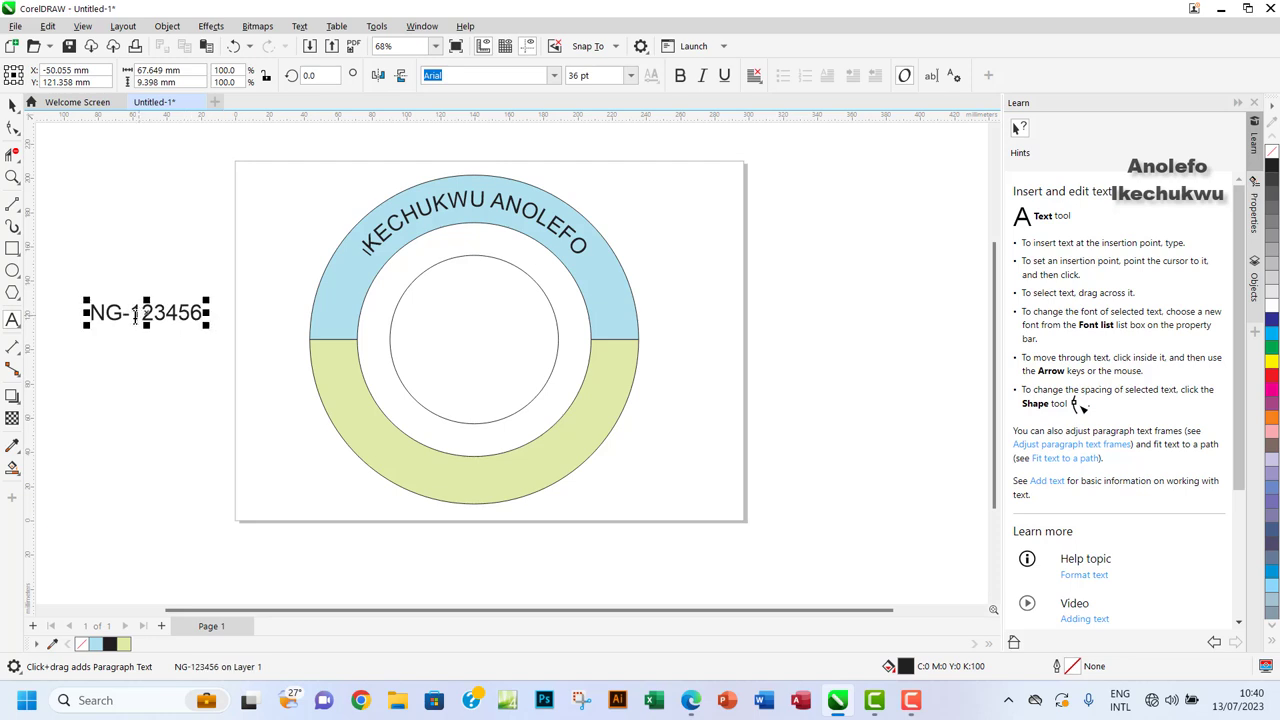
key("BackSpace")
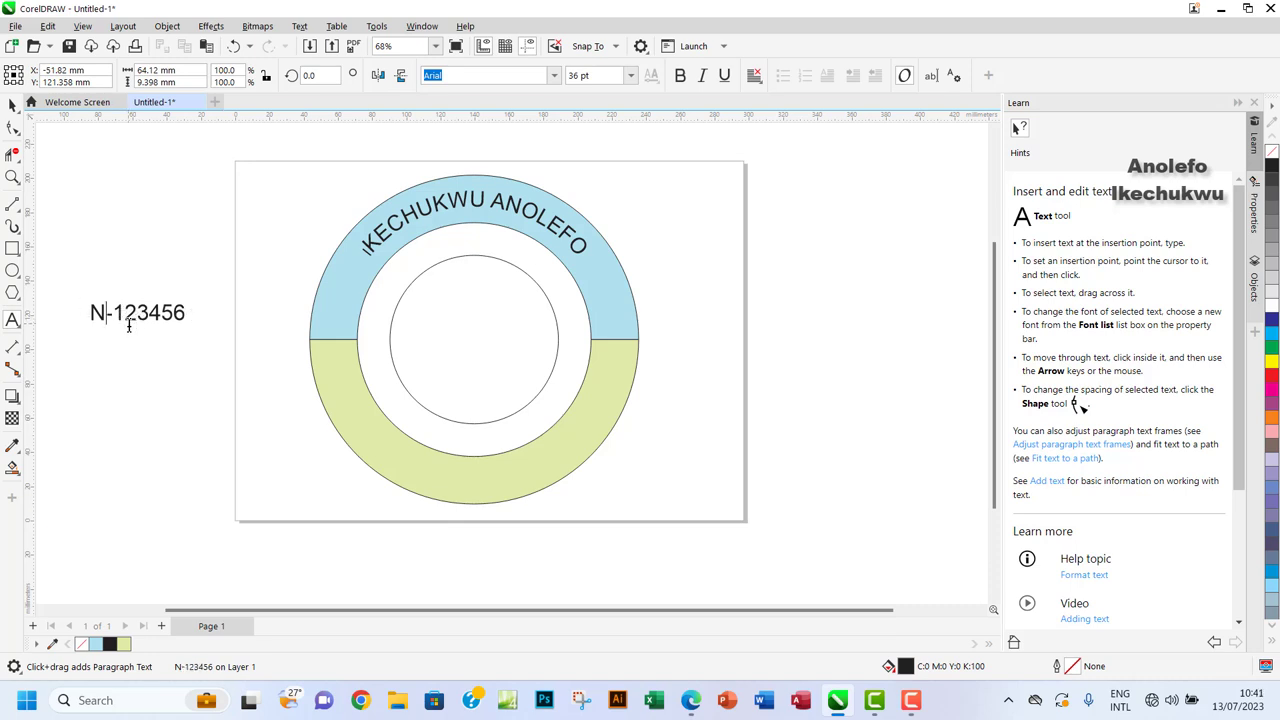
key("ctrl+z")
left_click(124, 316)
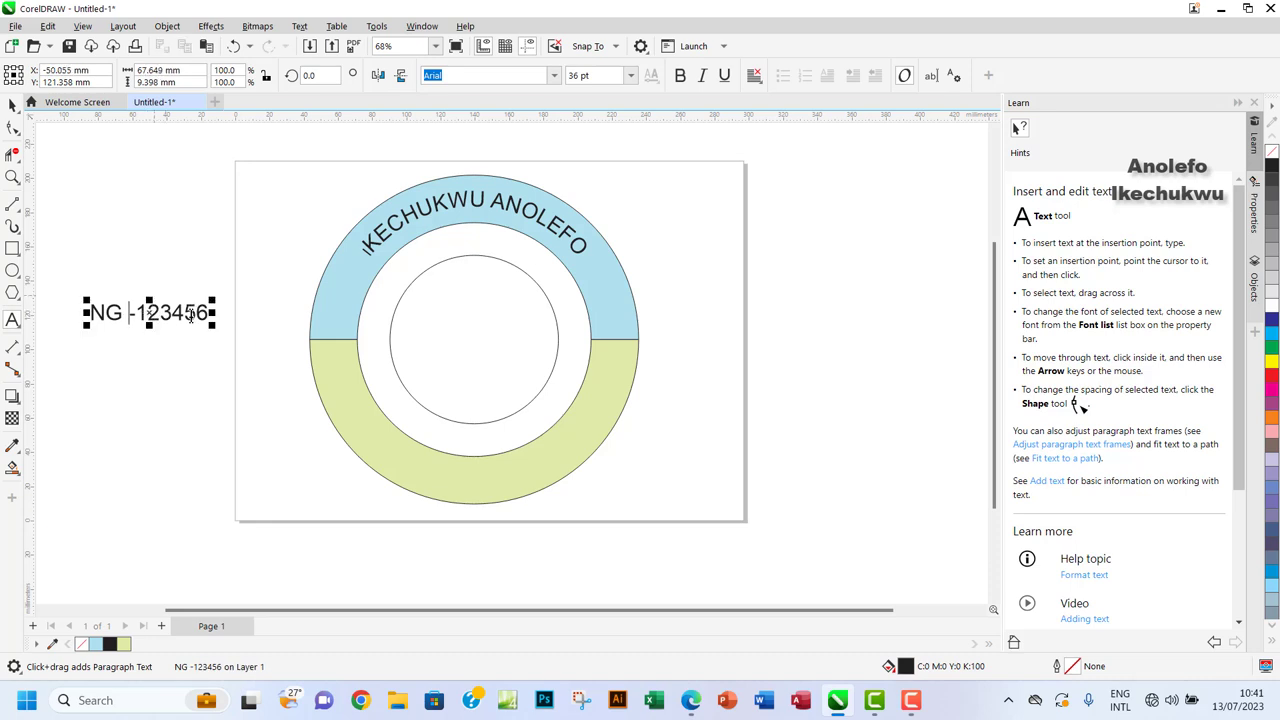
key("Right")
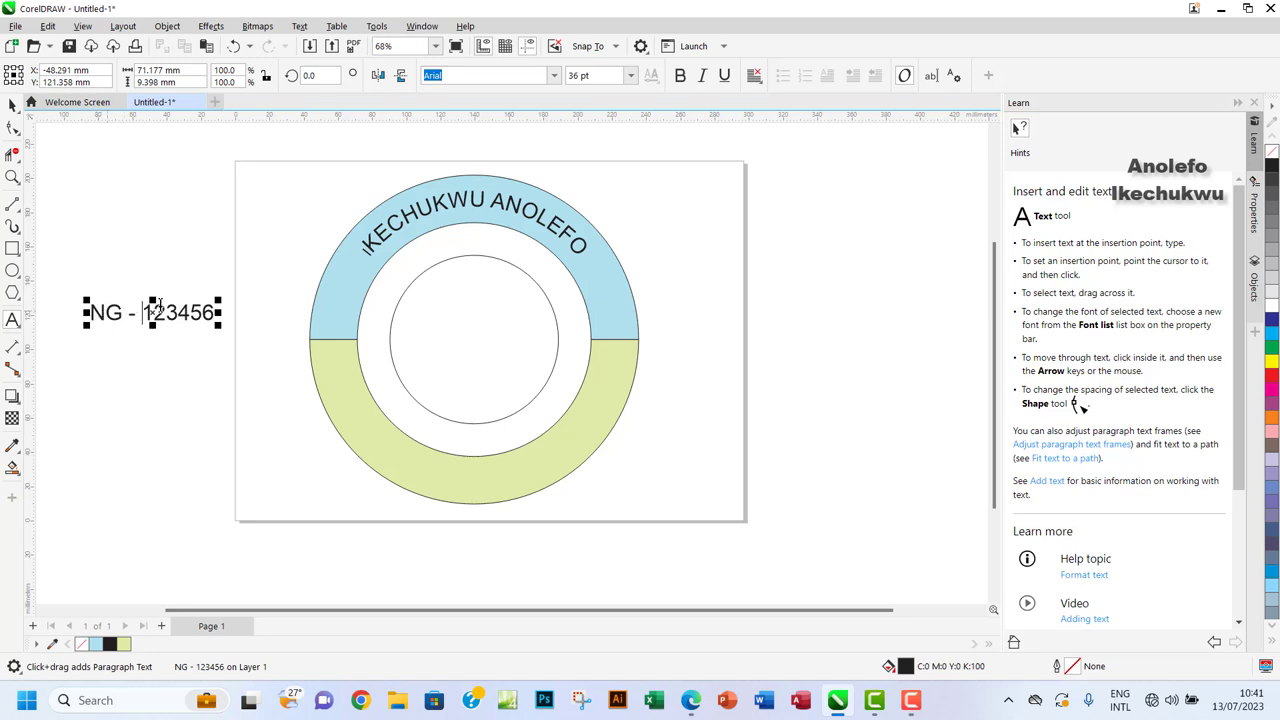
Finish editing and select the index number text object.
left_click(19, 111)
left_click(178, 397)
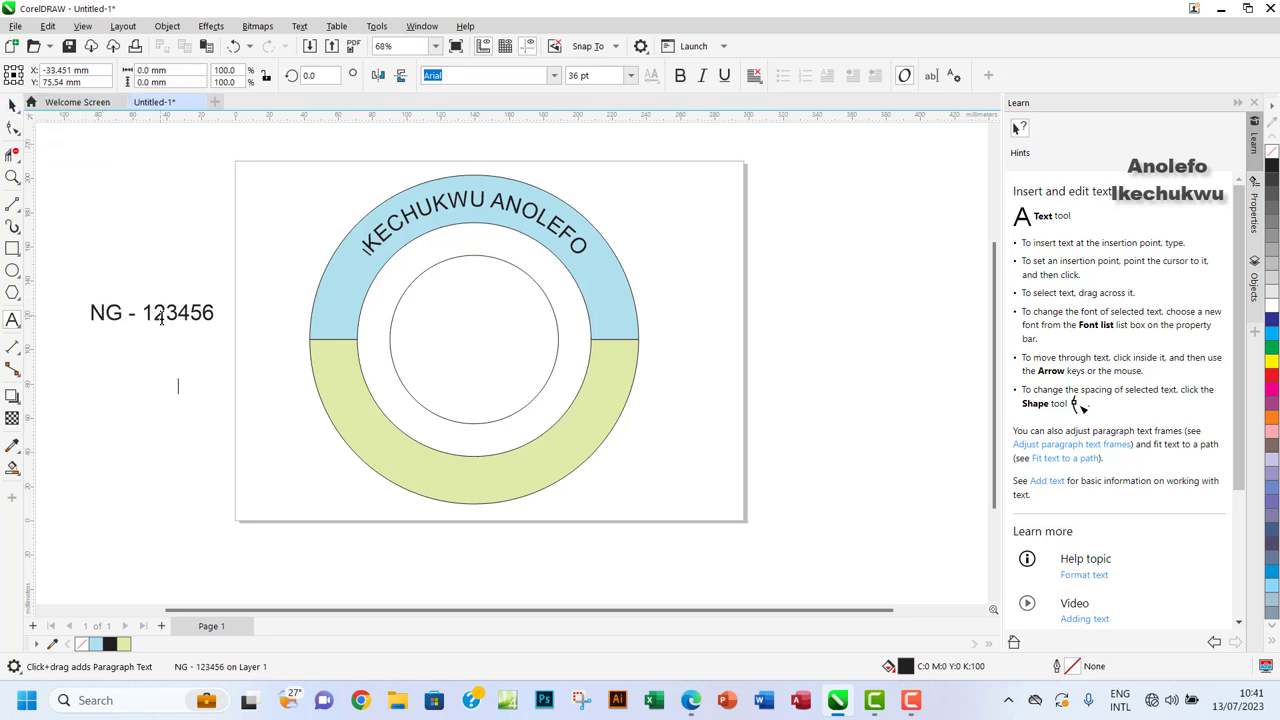
key("ctrl+space")
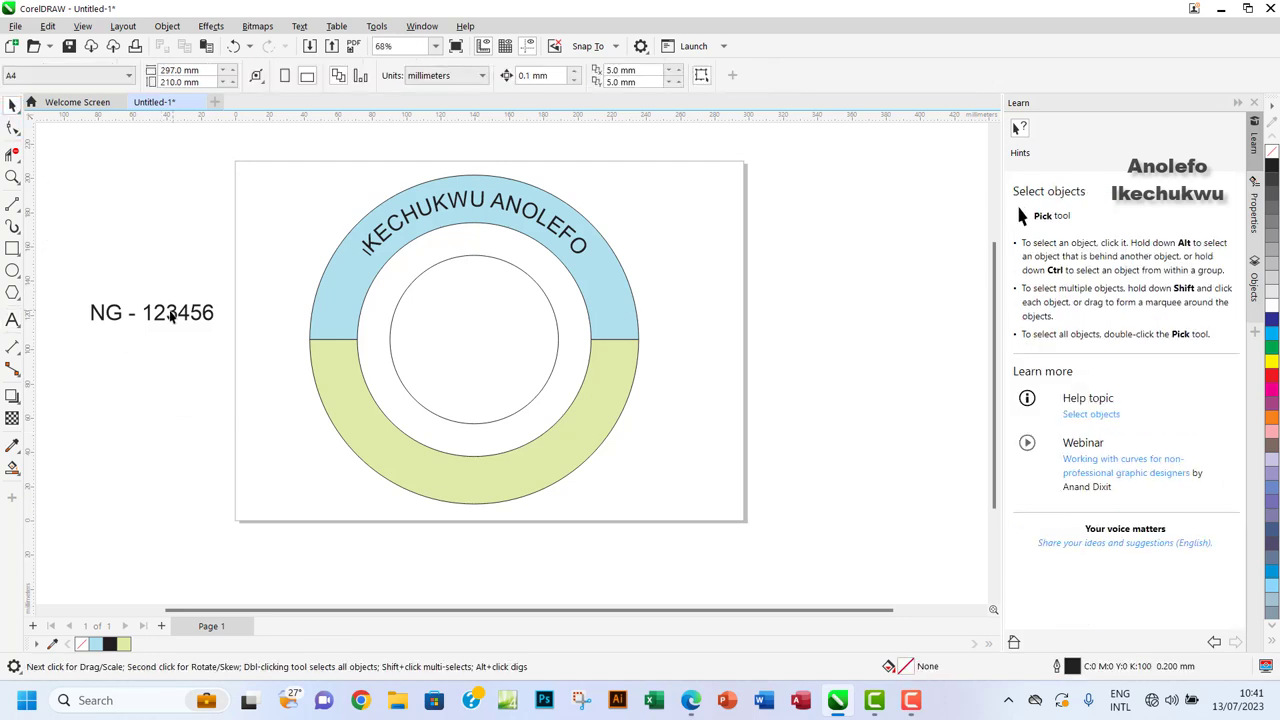
left_click(170, 322)
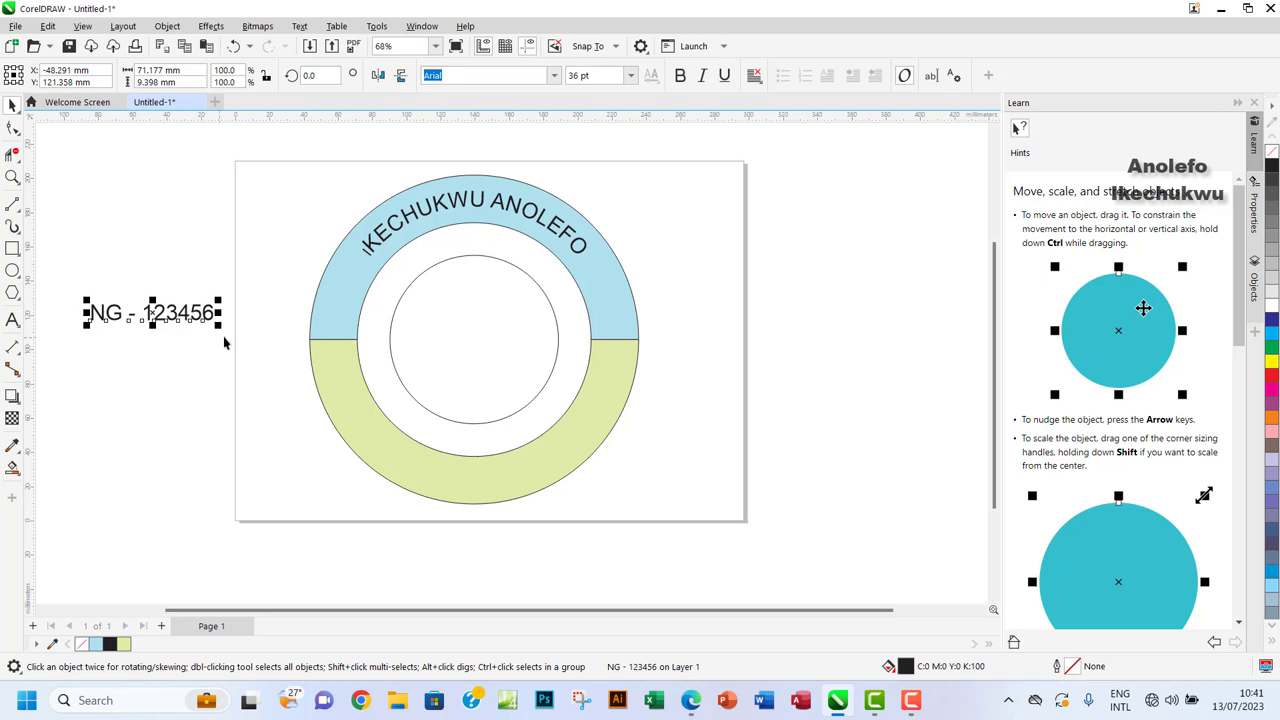
Fit the index number text to the bottom edge of the ring with Fit Text to Path.
left_click(299, 27)
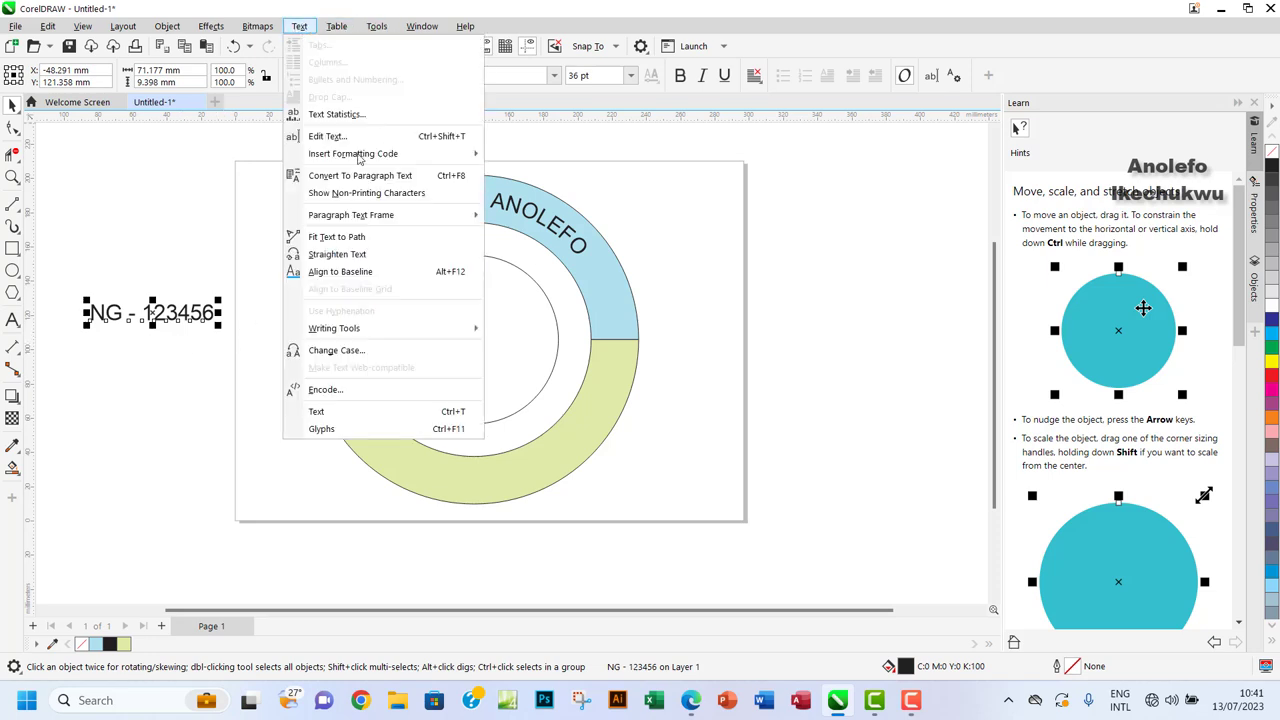
left_click(334, 245)
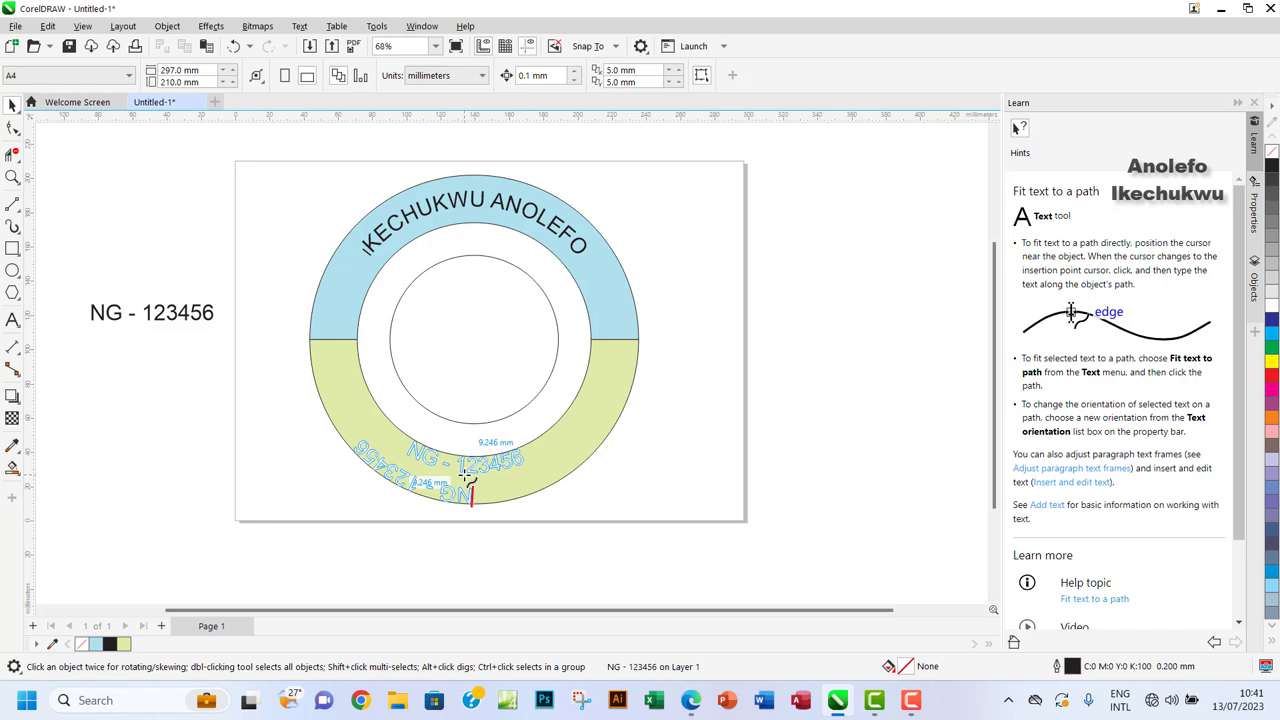
left_click(470, 482)
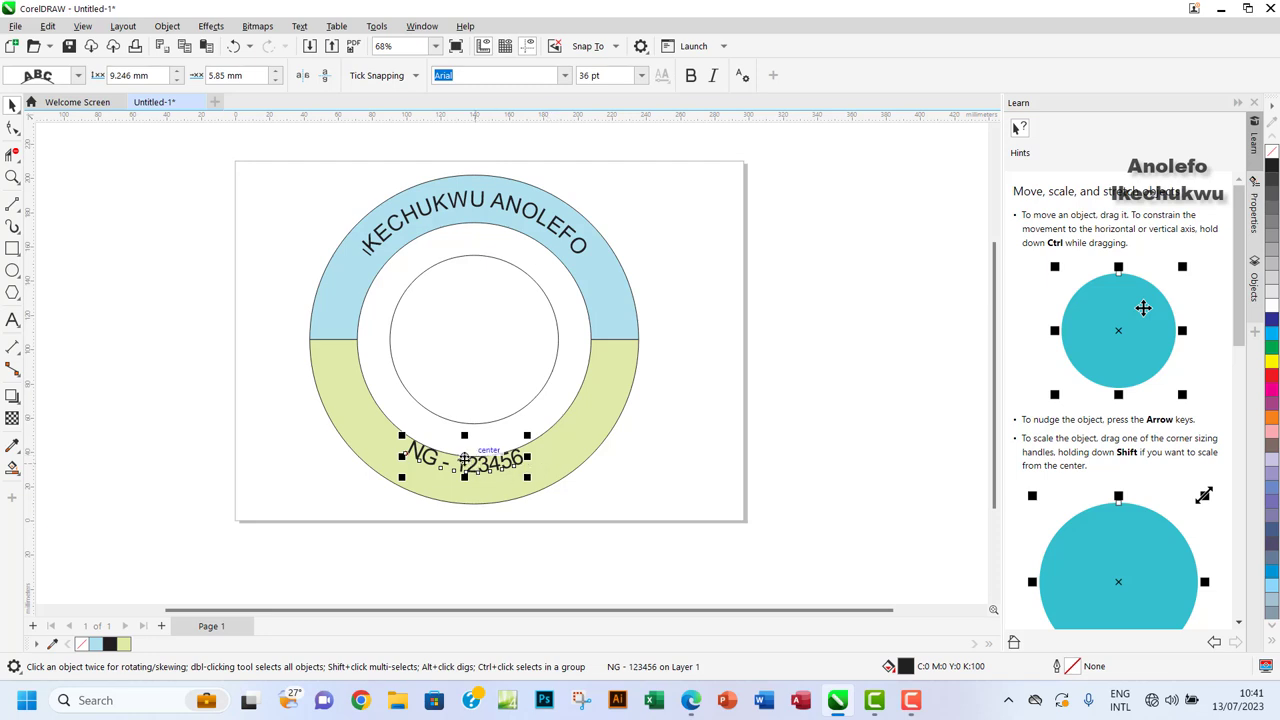
Set the path text's distance from the path to 14.0 mm.
left_click_drag(464, 458, 458, 475)
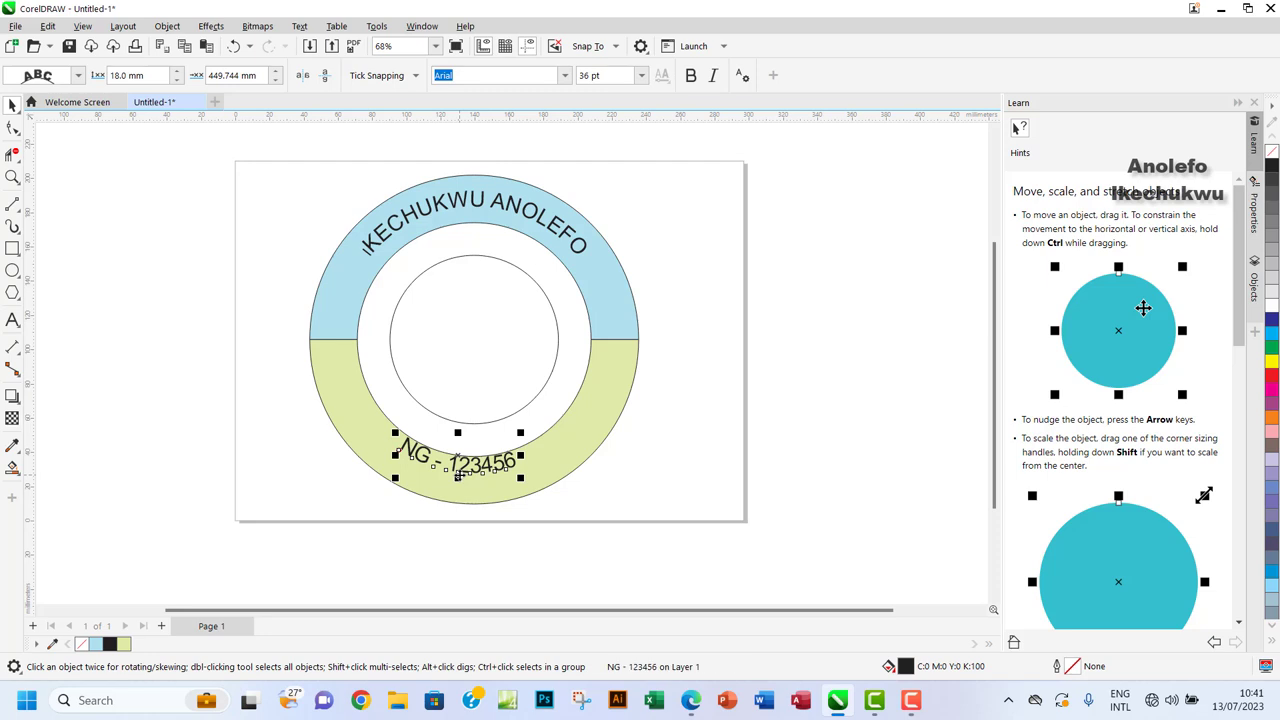
left_click(178, 80)
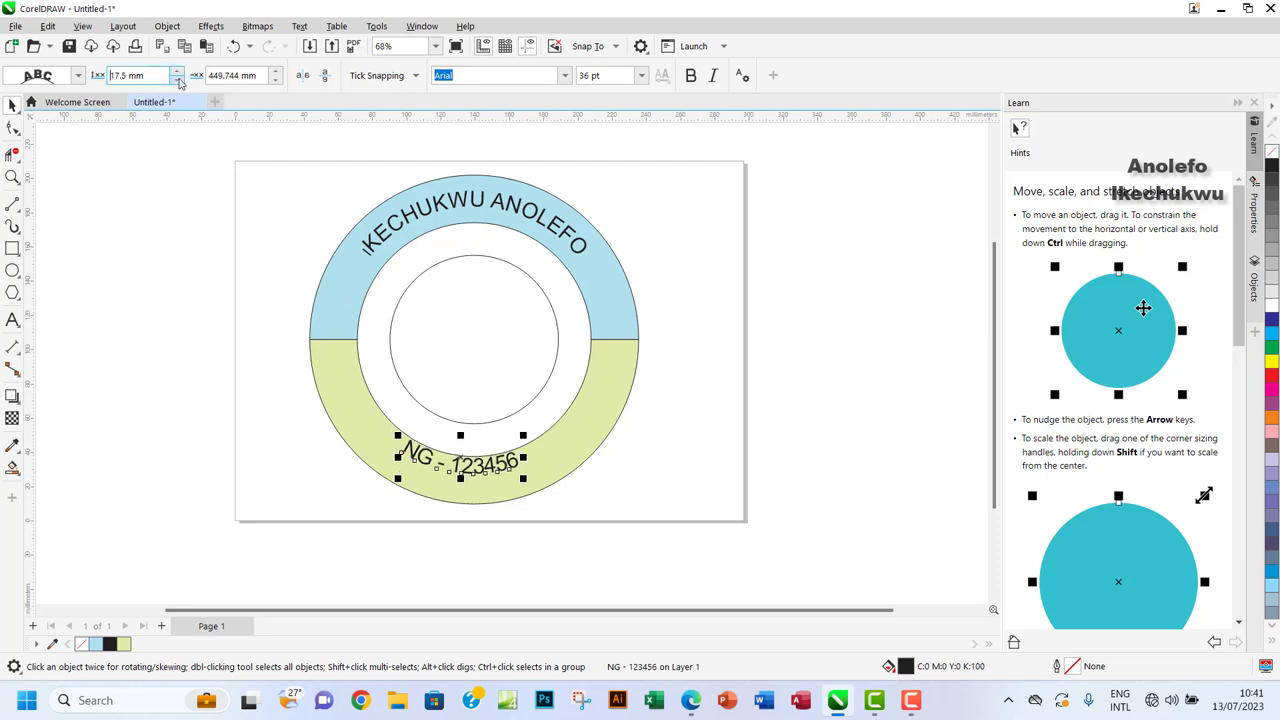
left_click(178, 80)
left_click(178, 80)
left_click(178, 80)
left_click(178, 80)
left_click(178, 80)
left_click(178, 80)
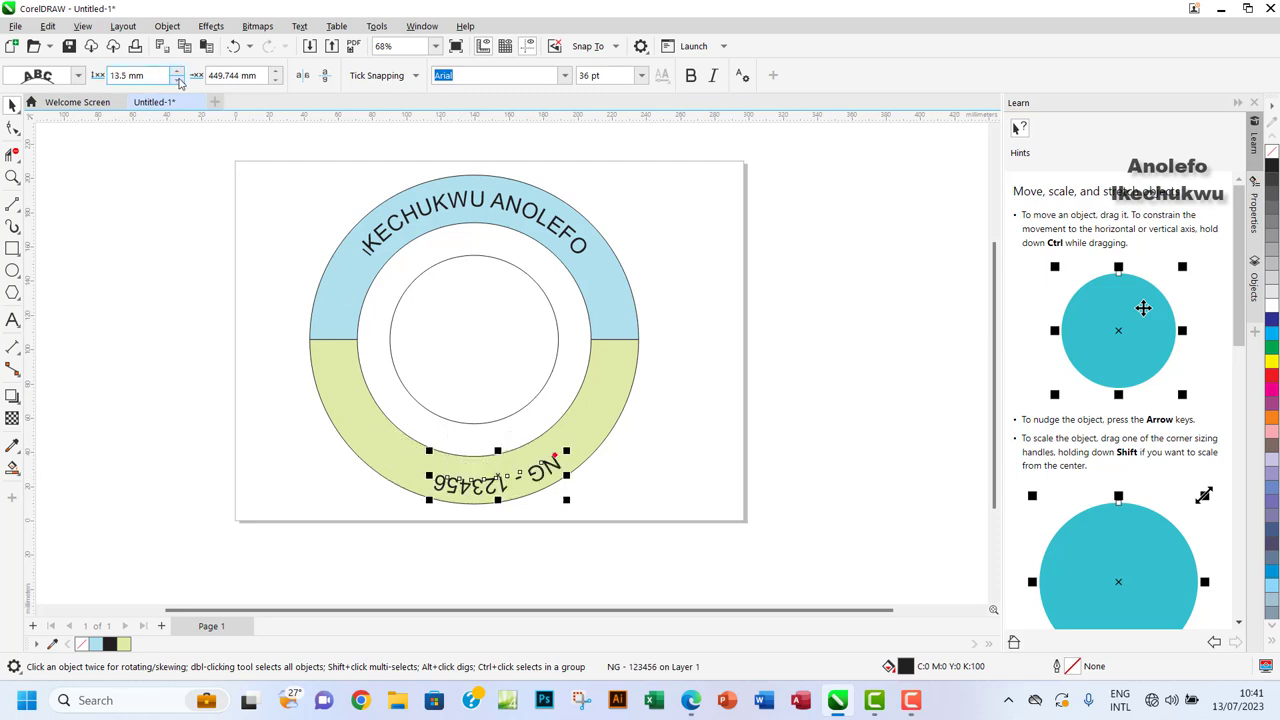
left_click(178, 80)
left_click(177, 72)
left_click(177, 72)
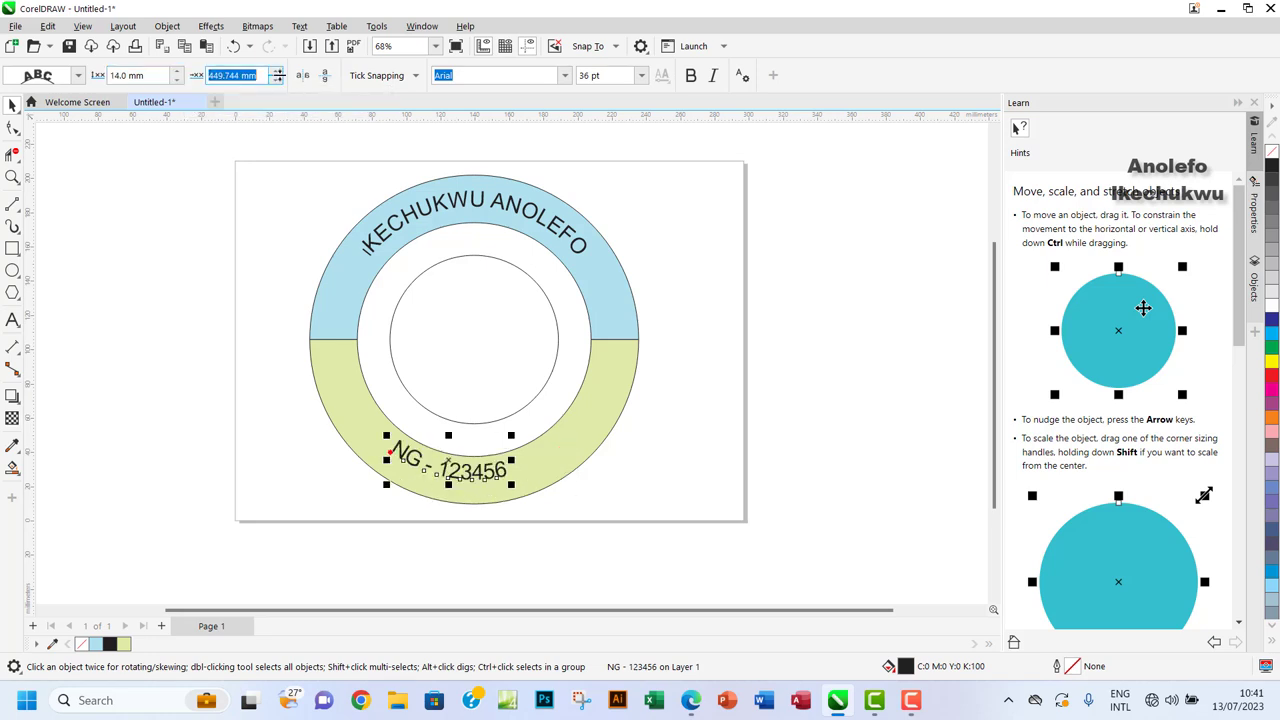
Raise the offset to 459.744 mm so the text is centred beneath the inner circle.
left_click(278, 72)
left_click(278, 72)
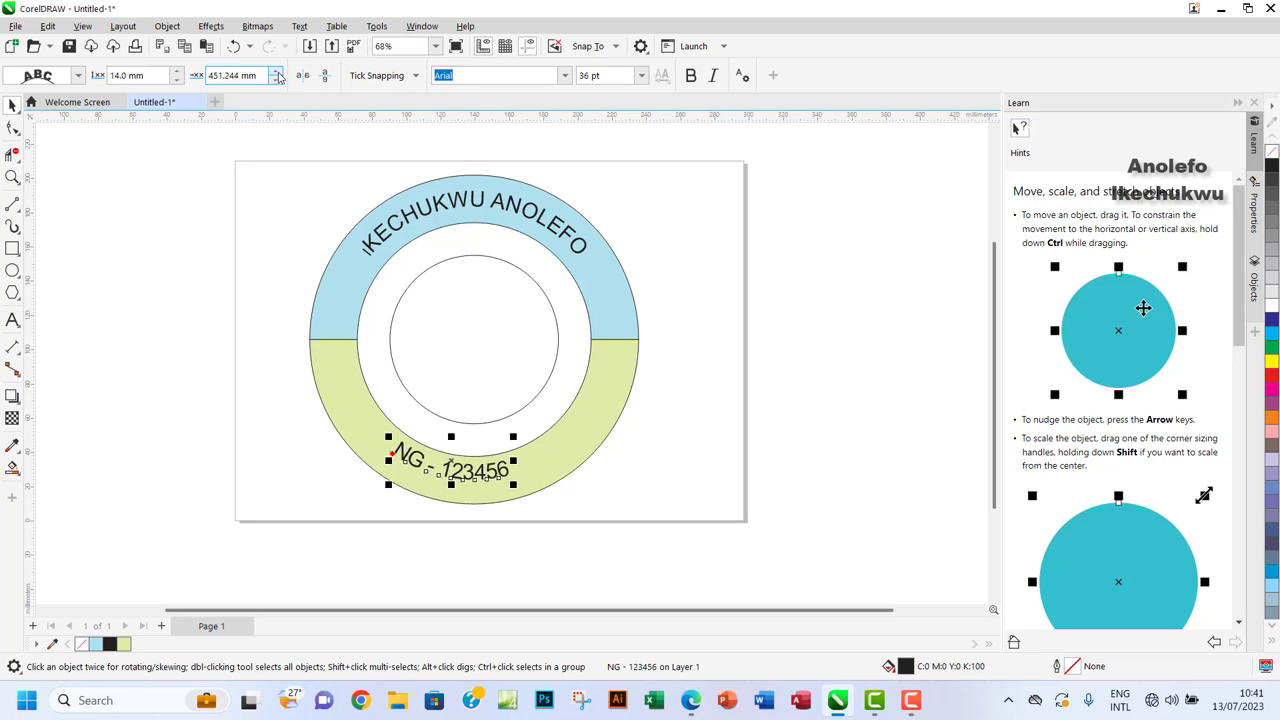
left_click(278, 72)
left_click(278, 72)
left_click(278, 72)
left_click(278, 72)
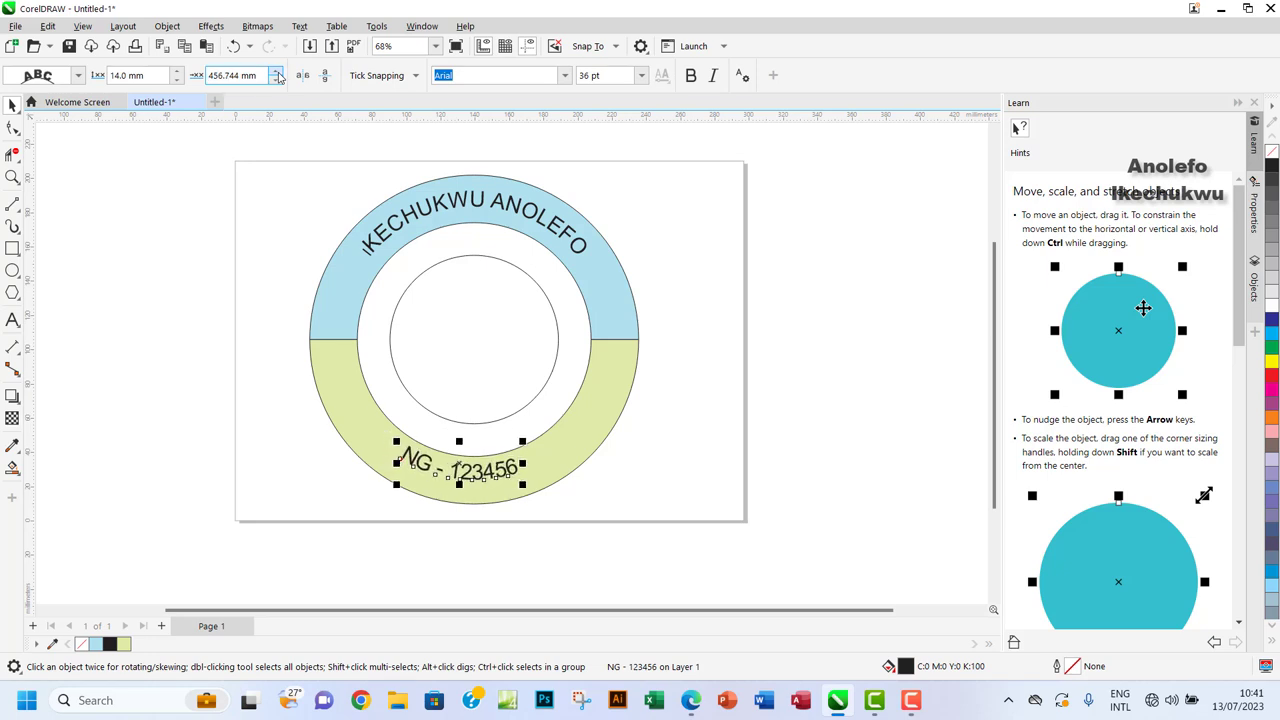
left_click(278, 72)
left_click(278, 72)
left_click(278, 72)
left_click(278, 72)
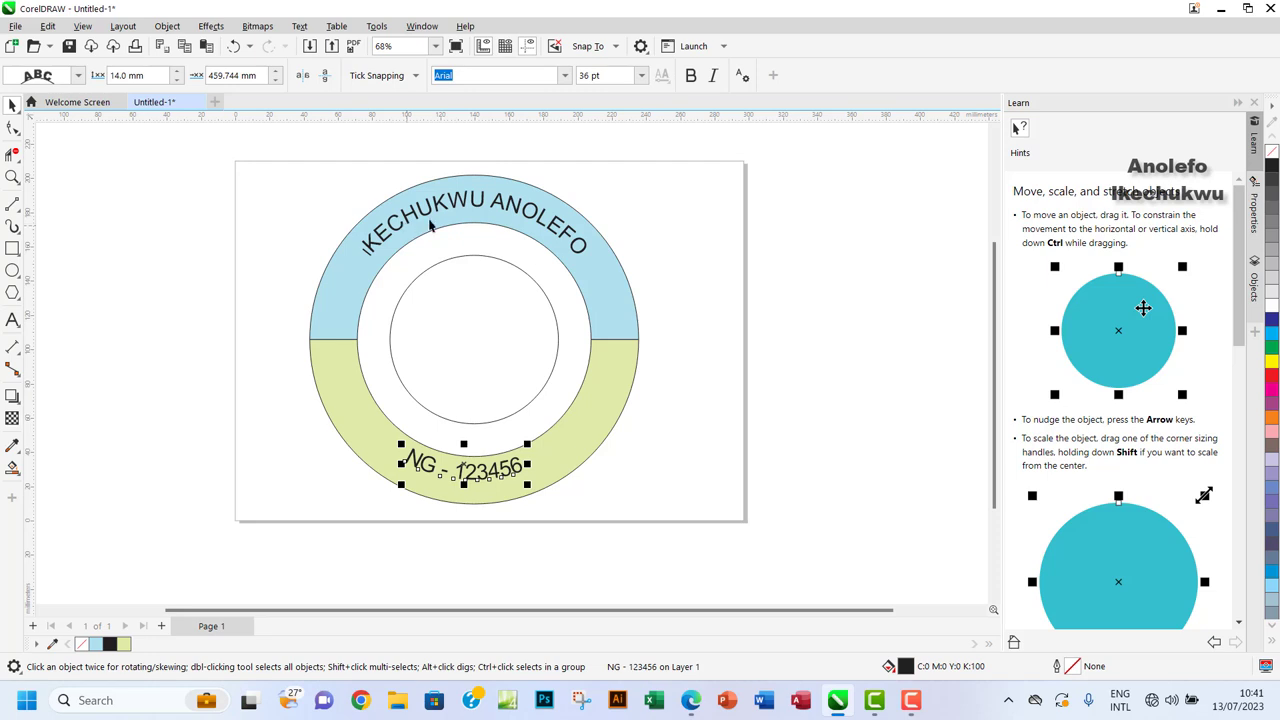
left_click(156, 186)
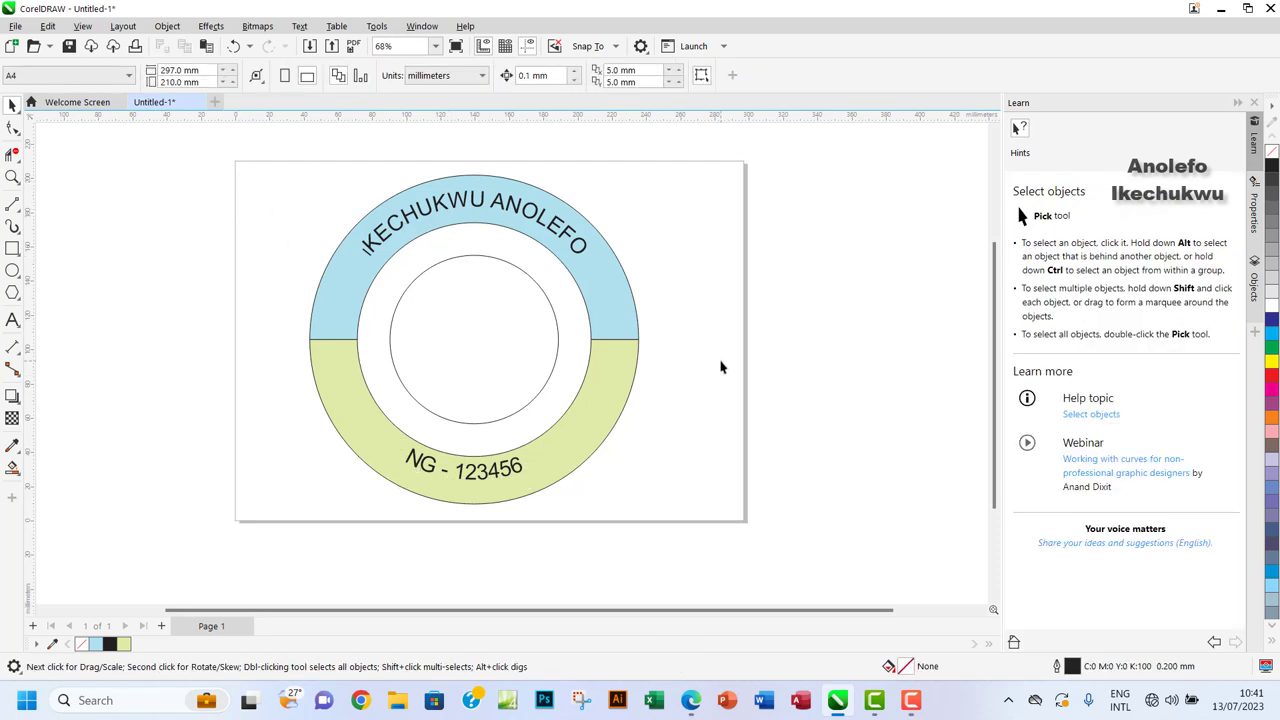
Select the curved index text and reduce its distance from the path.
left_click(470, 475)
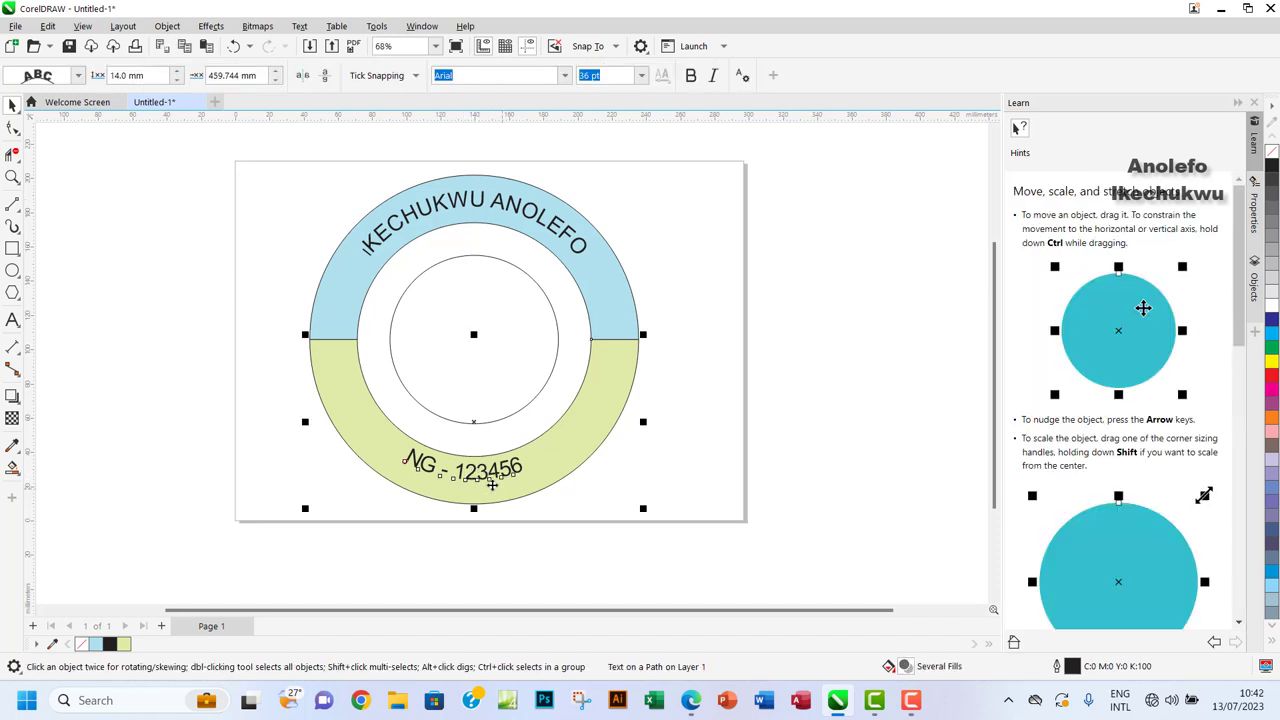
left_click(506, 472, "ctrl")
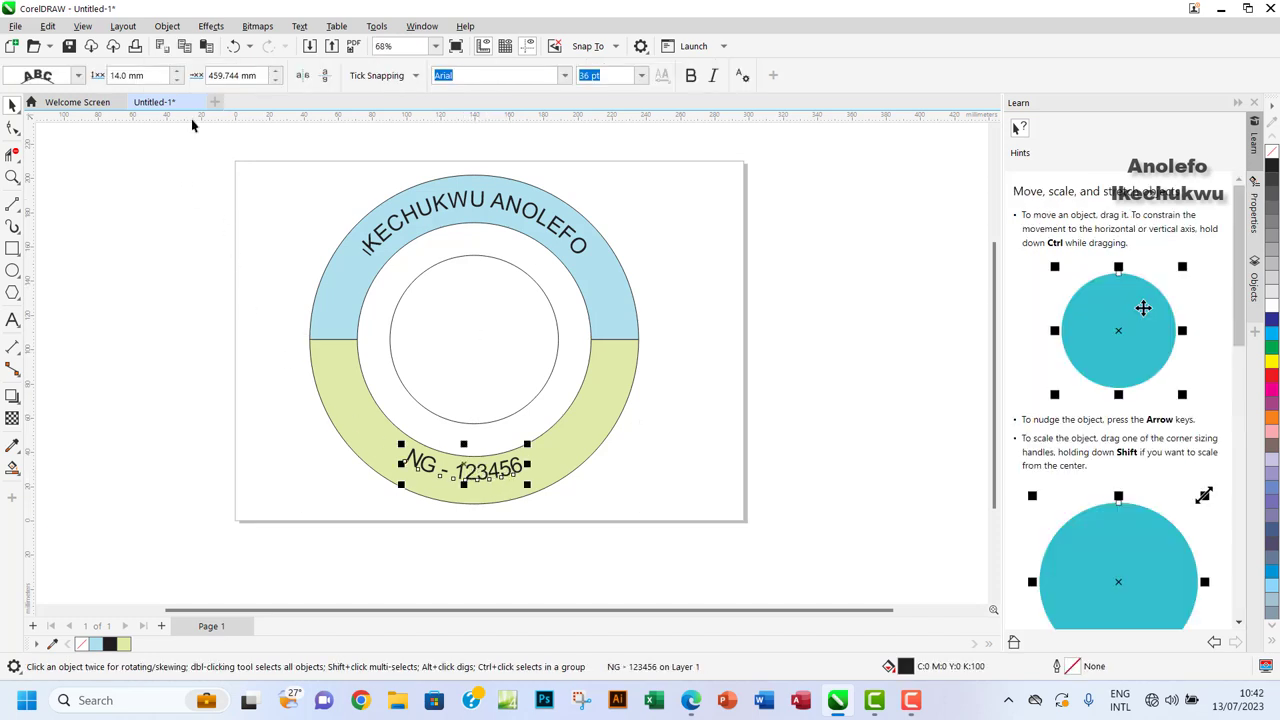
left_click(177, 87)
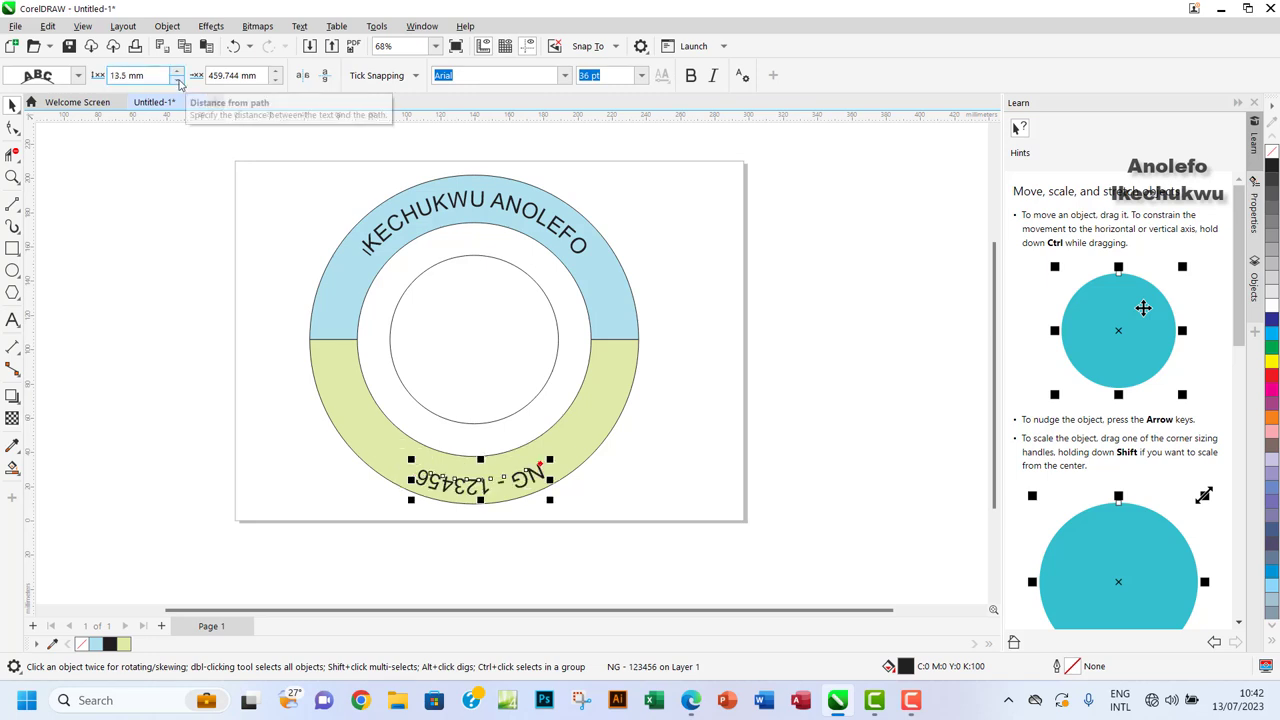
left_click(178, 80)
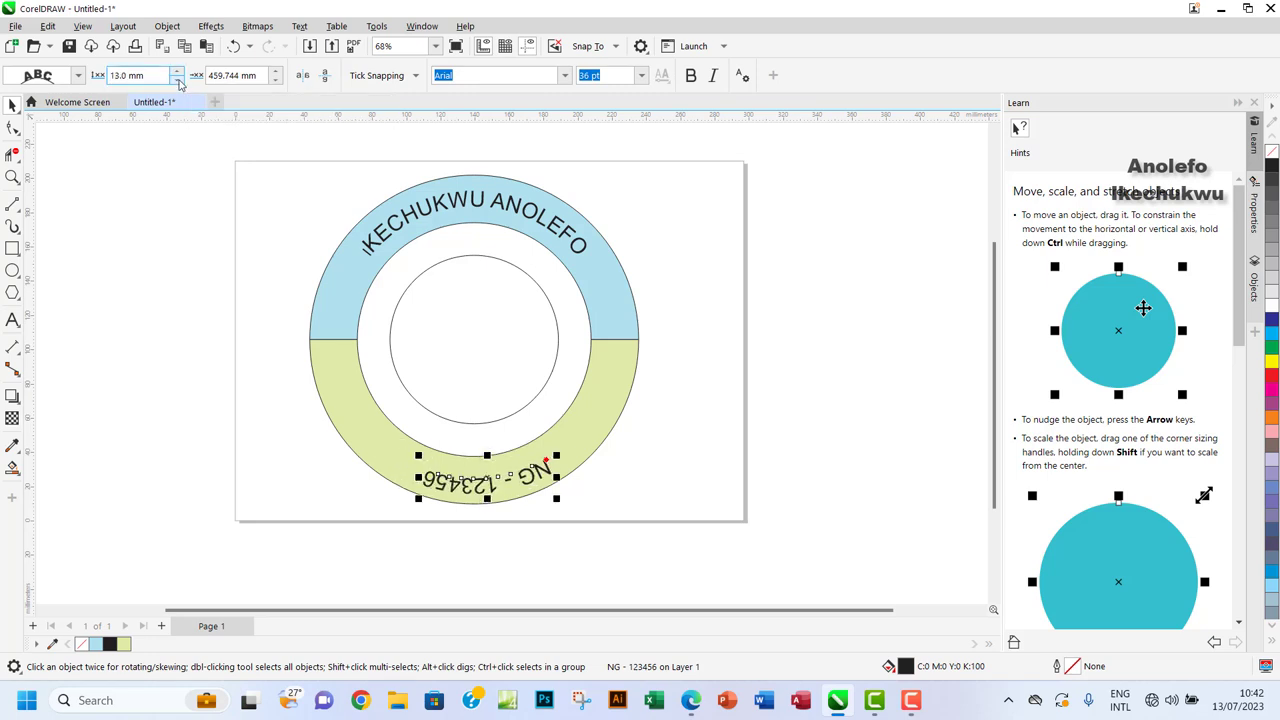
left_click(178, 80)
Raise the distance from path to 17.0 mm, then delete the curved index text.
left_click(178, 71)
left_click(178, 71)
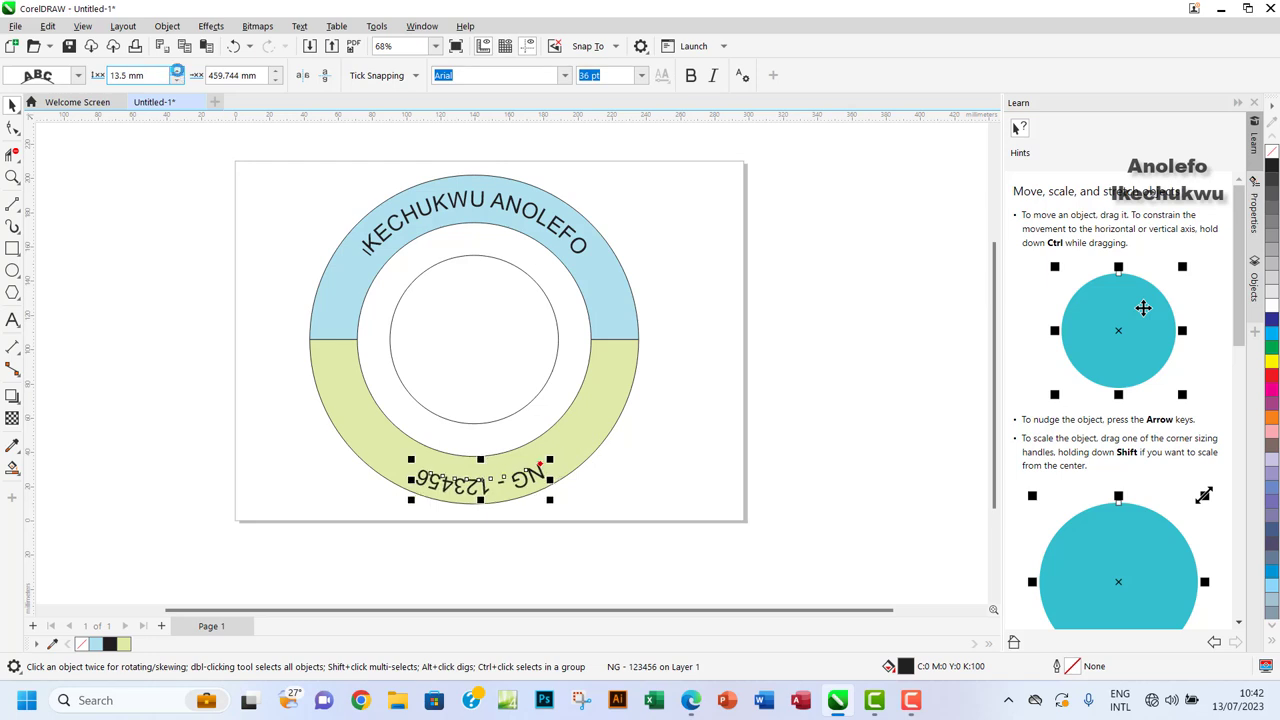
left_click(178, 71)
left_click(178, 71)
left_click(178, 71)
left_click(178, 71)
left_click(178, 71)
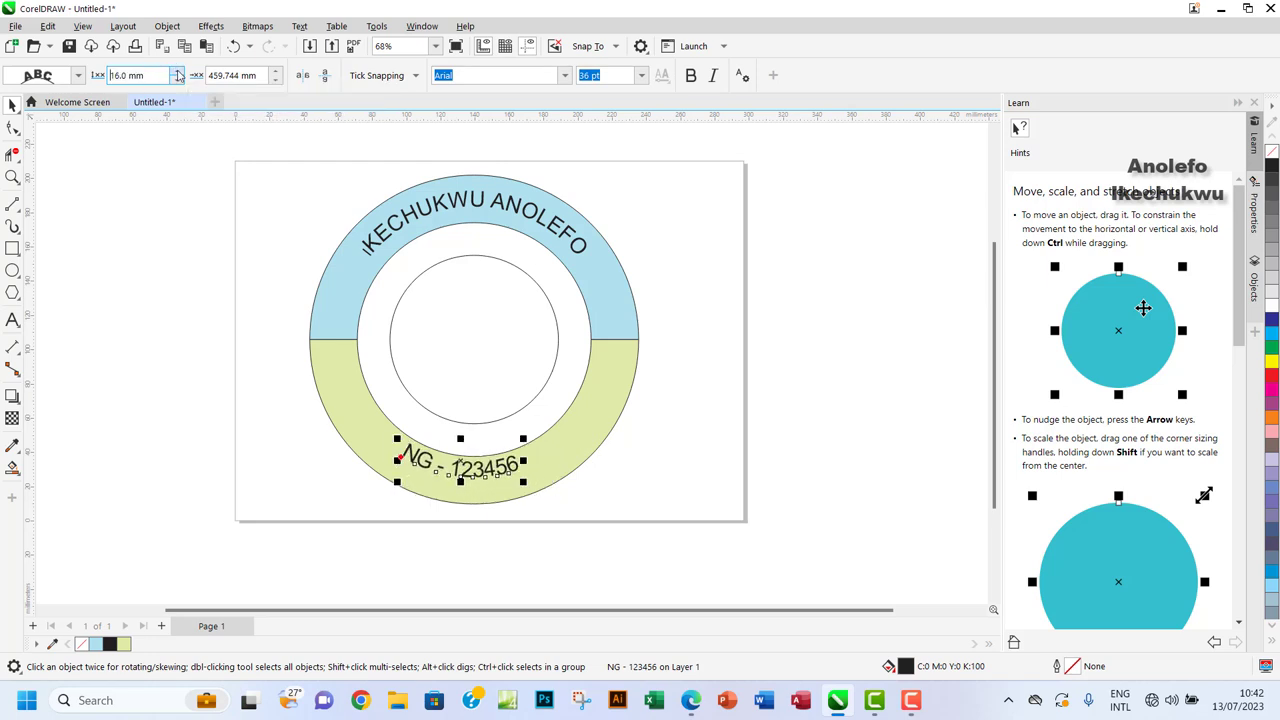
left_click(178, 71)
left_click(178, 71)
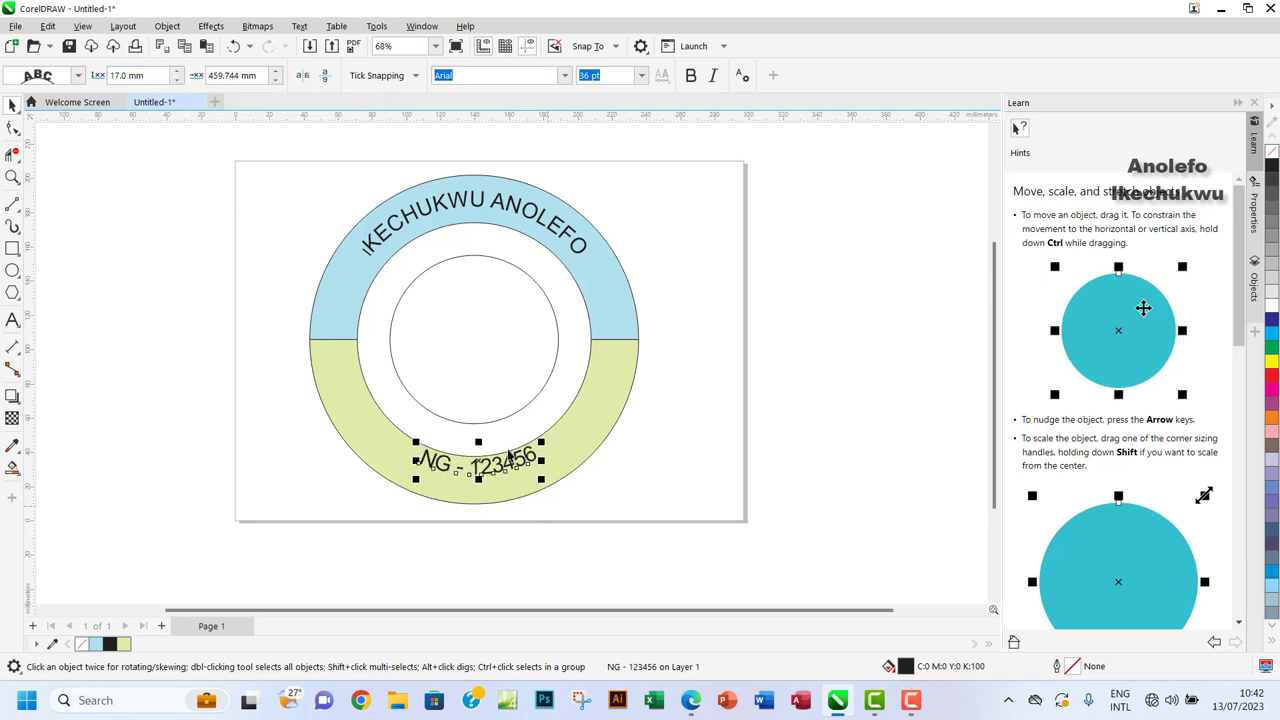
key("Delete")
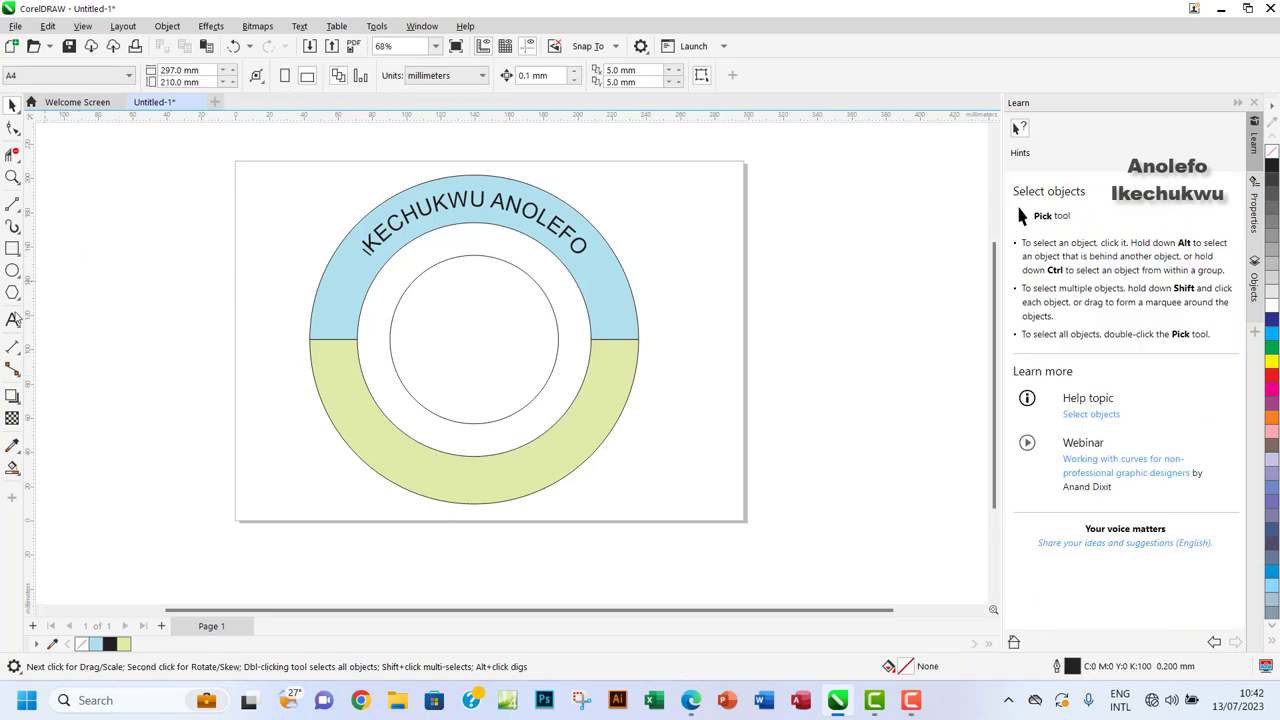
Type the index number as straight text left of the page and size it to 36 pt.
left_click(13, 319)
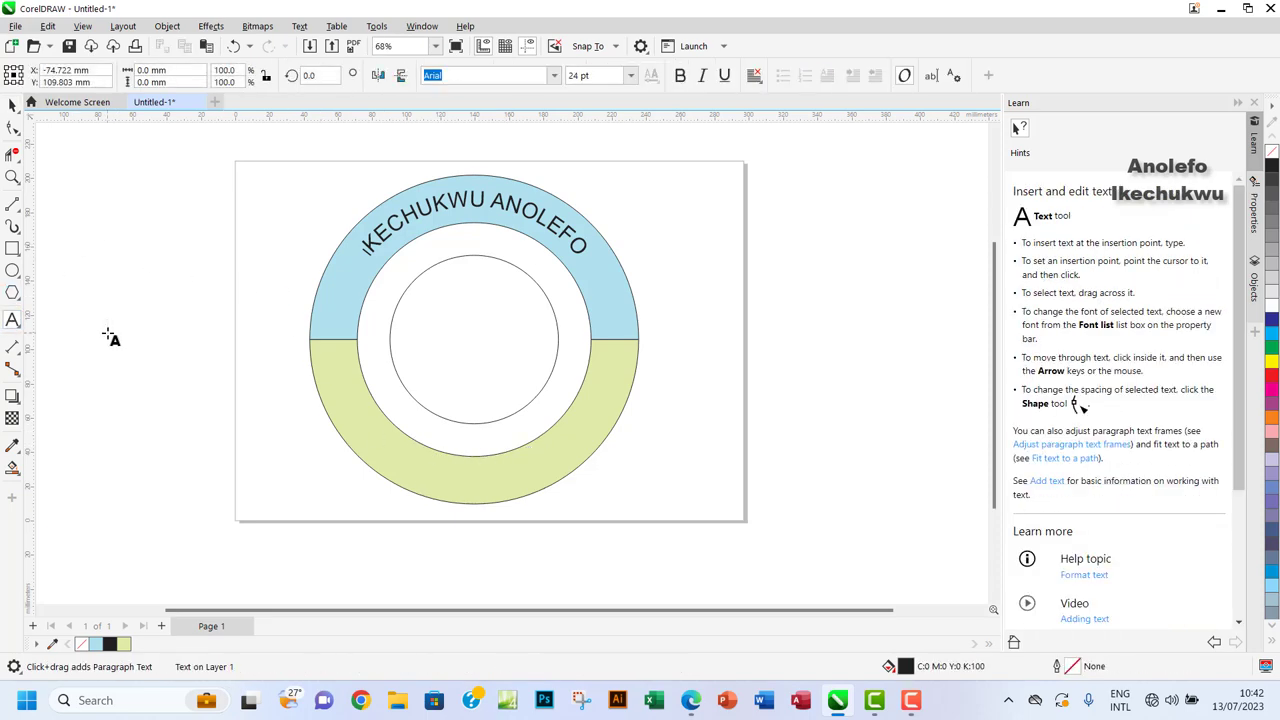
type("NG - 123456")
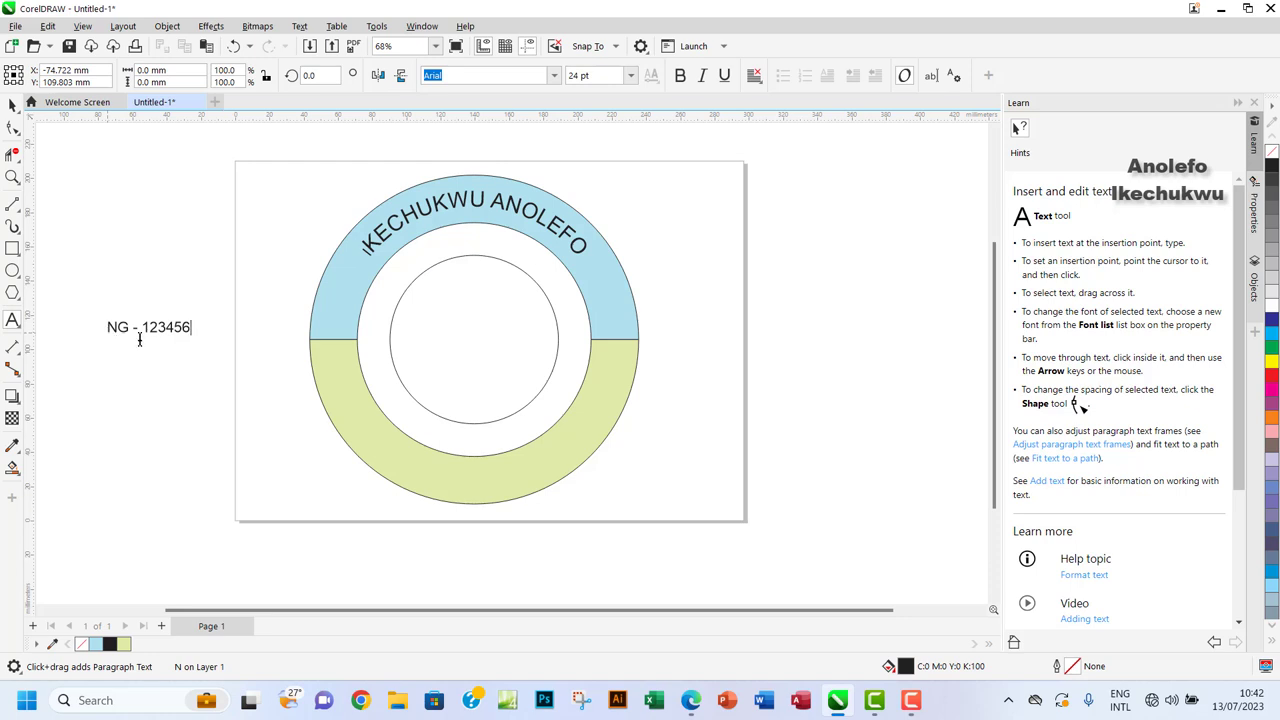
key("Escape")
left_click_drag(190, 330, 94, 328)
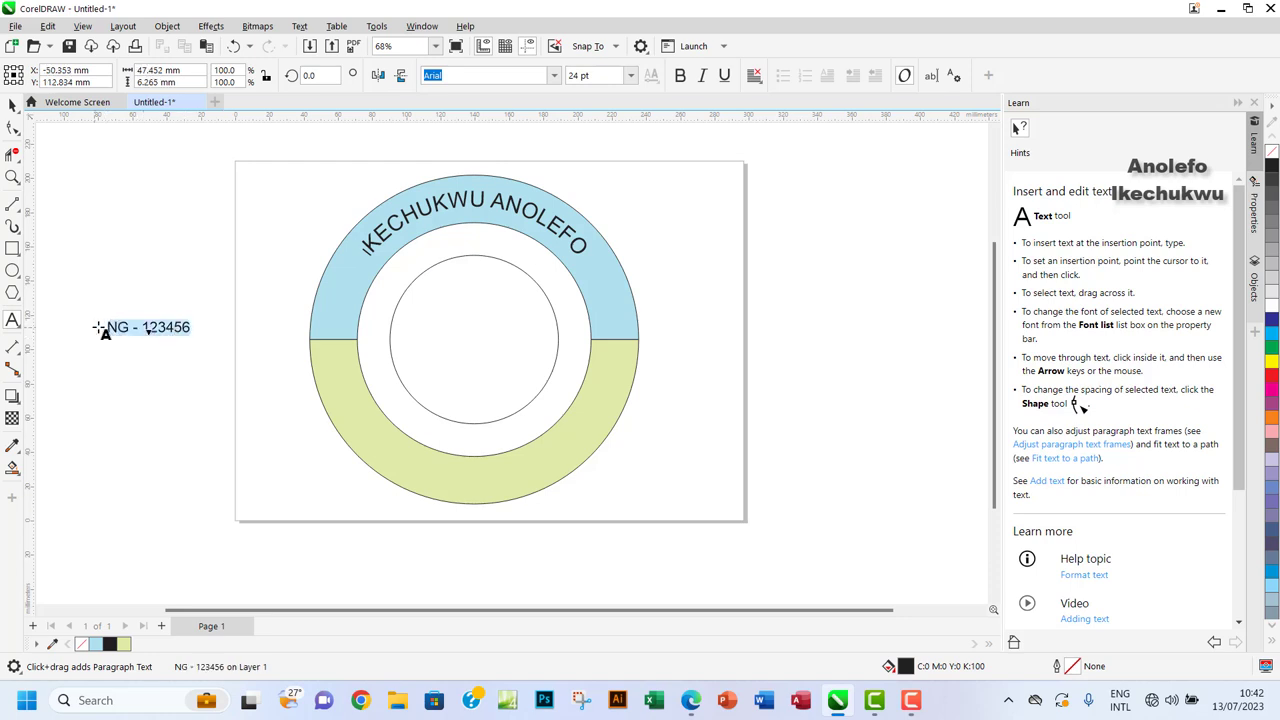
left_click(628, 77)
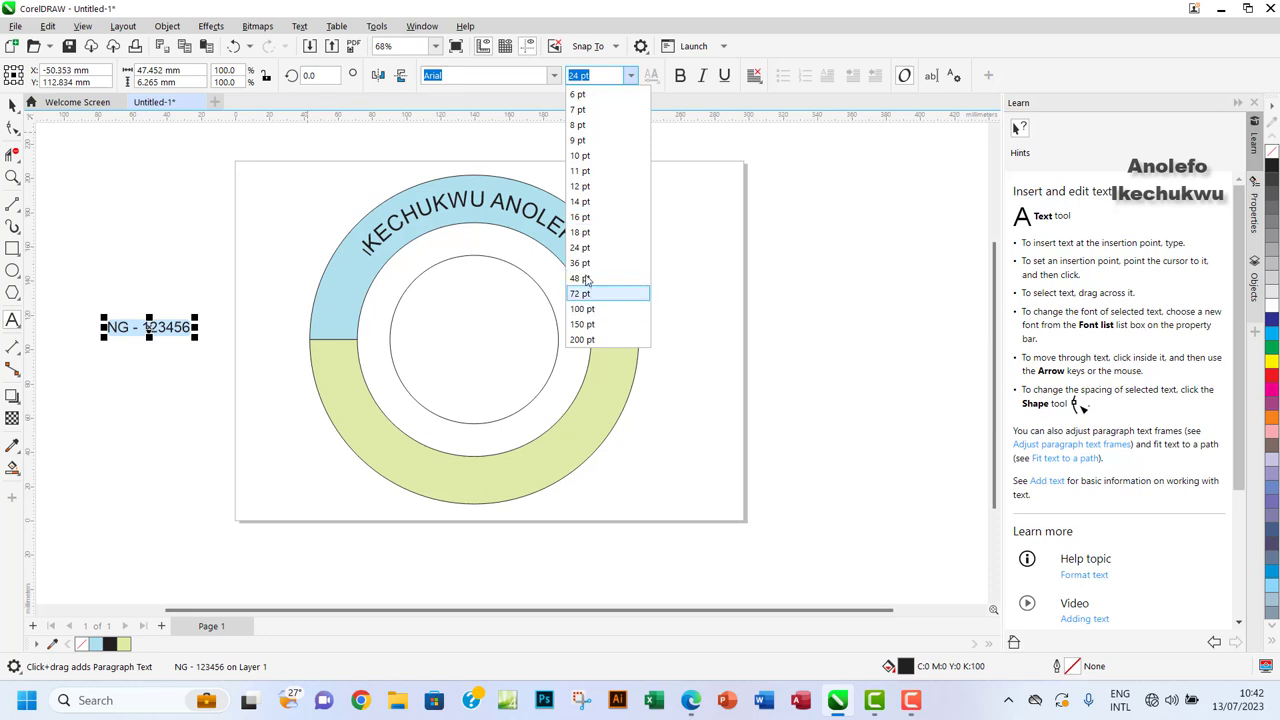
left_click(615, 257)
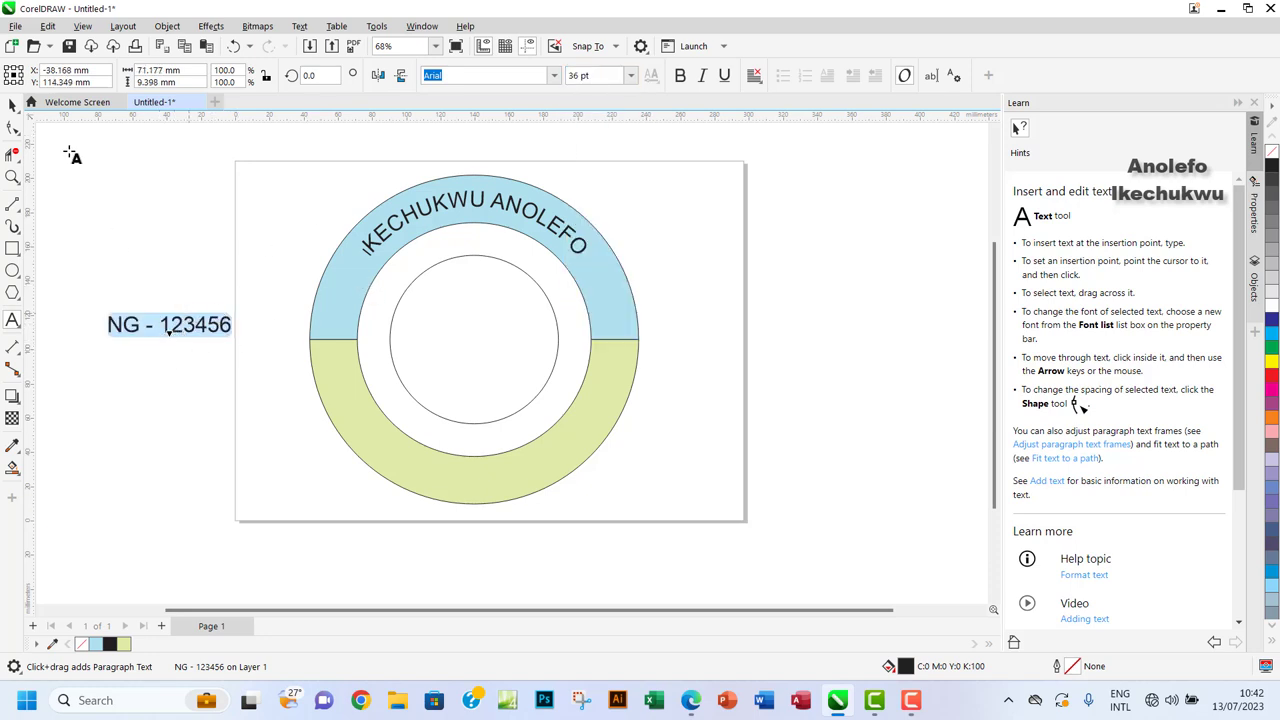
left_click(12, 105)
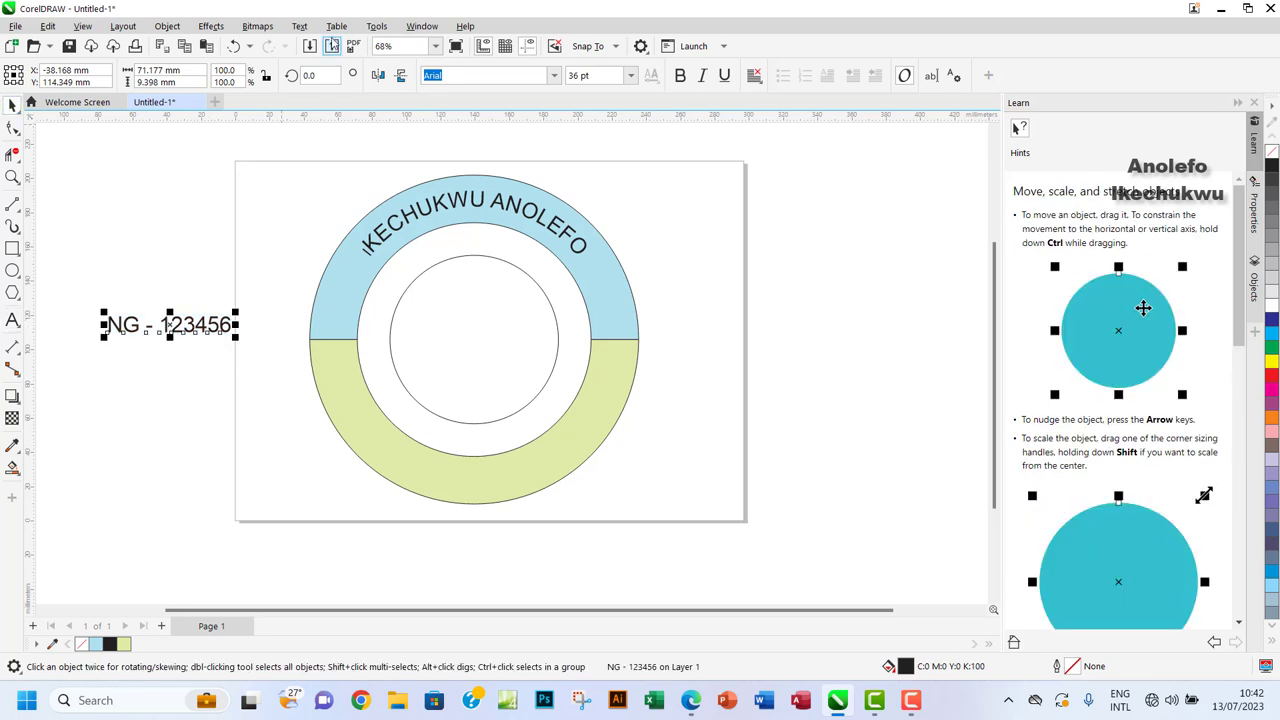
Fit the new text to the circle's bottom and mirror it both ways so it reads upright.
left_click(299, 26)
left_click(336, 237)
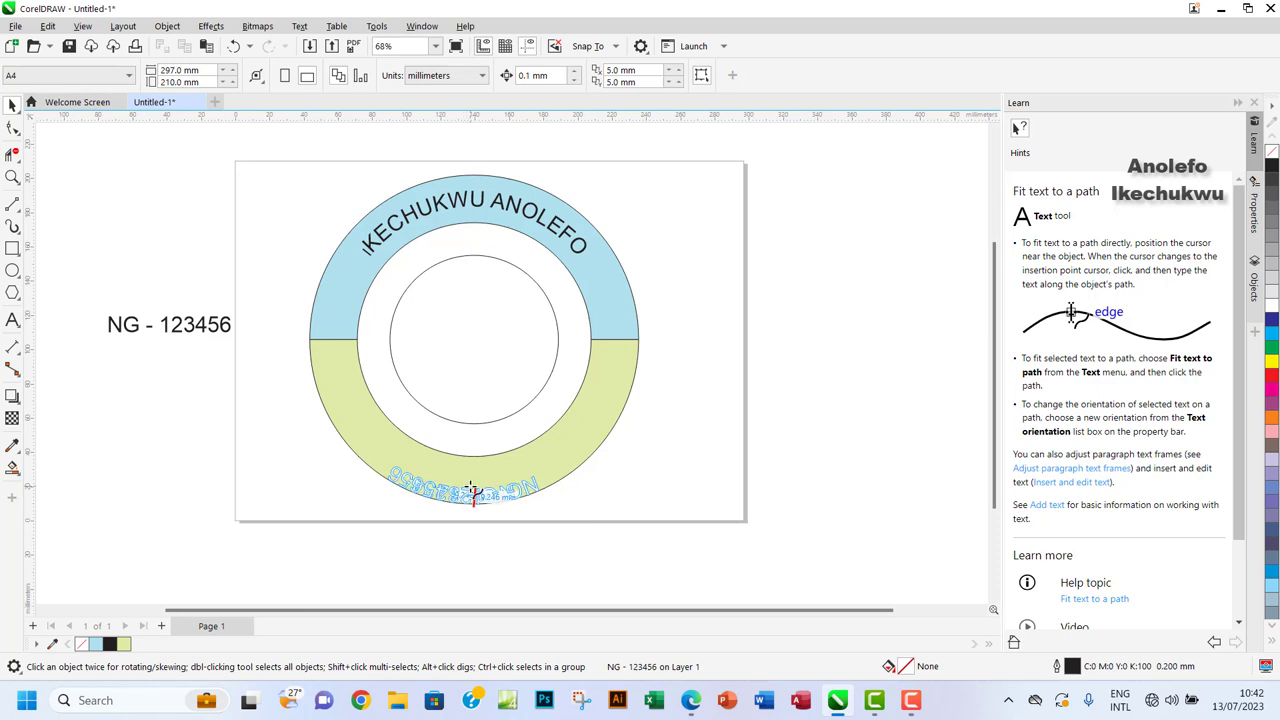
left_click(471, 490)
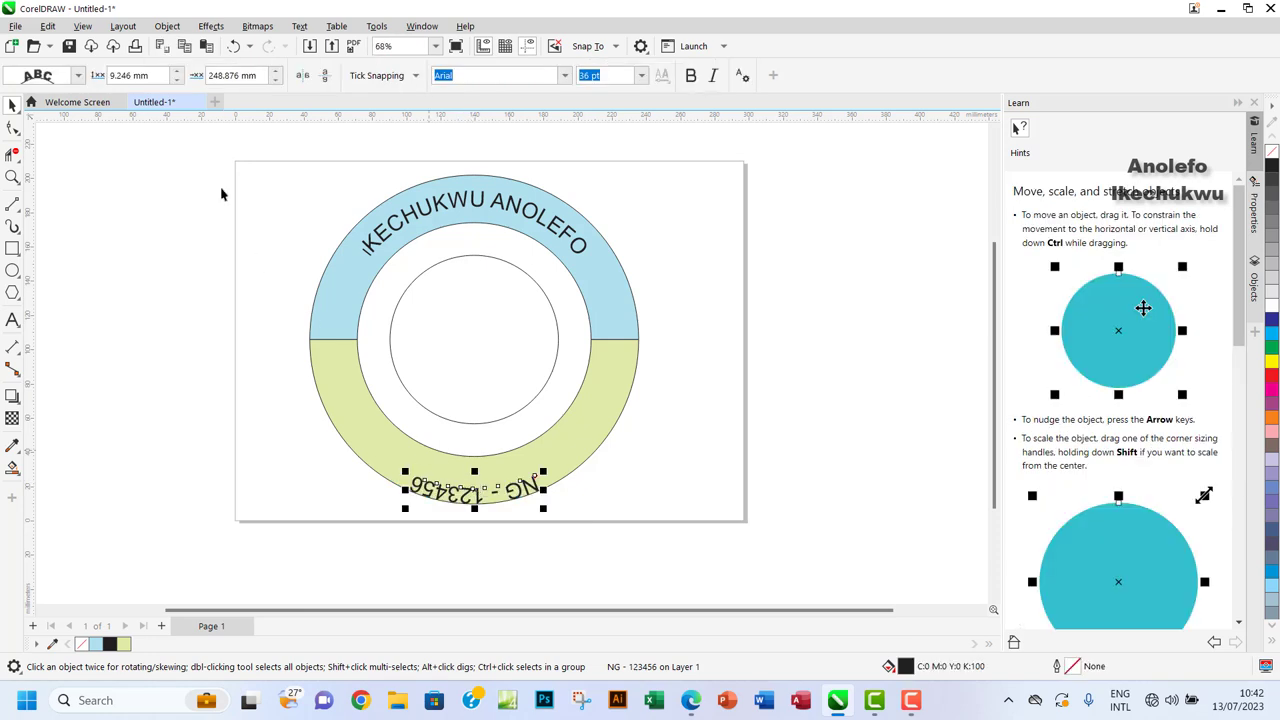
left_click(323, 76)
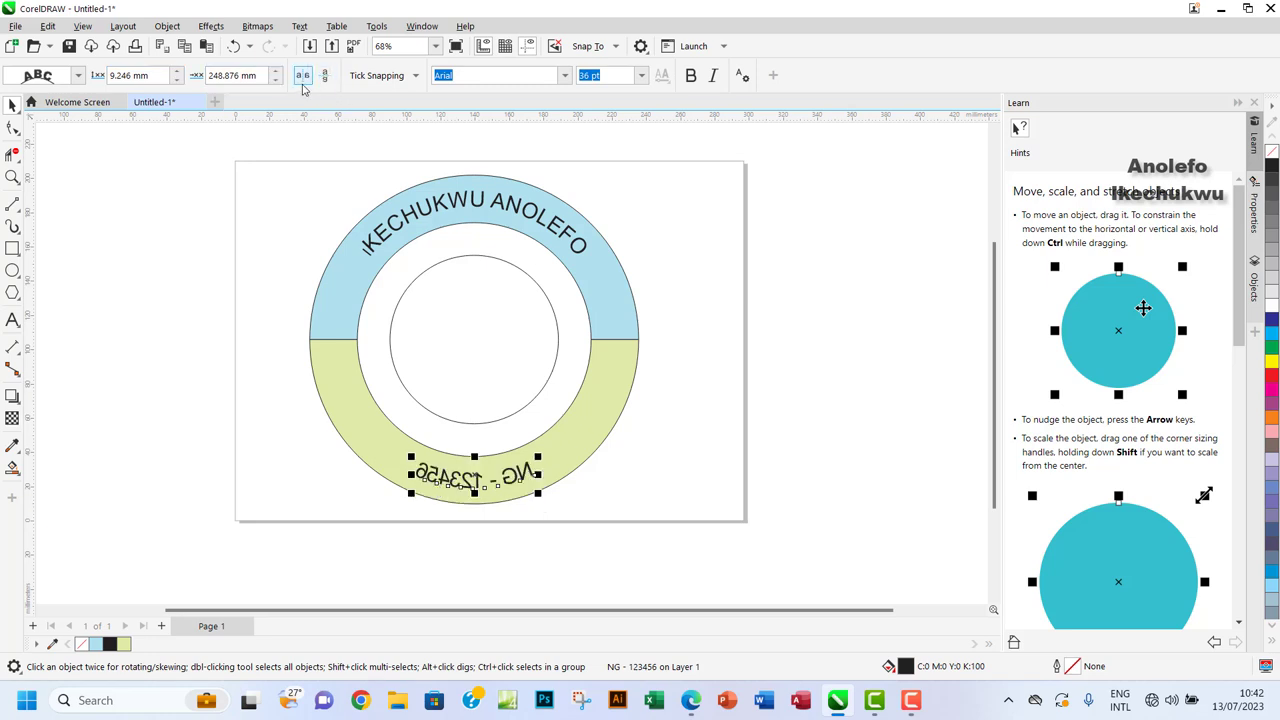
left_click(301, 78)
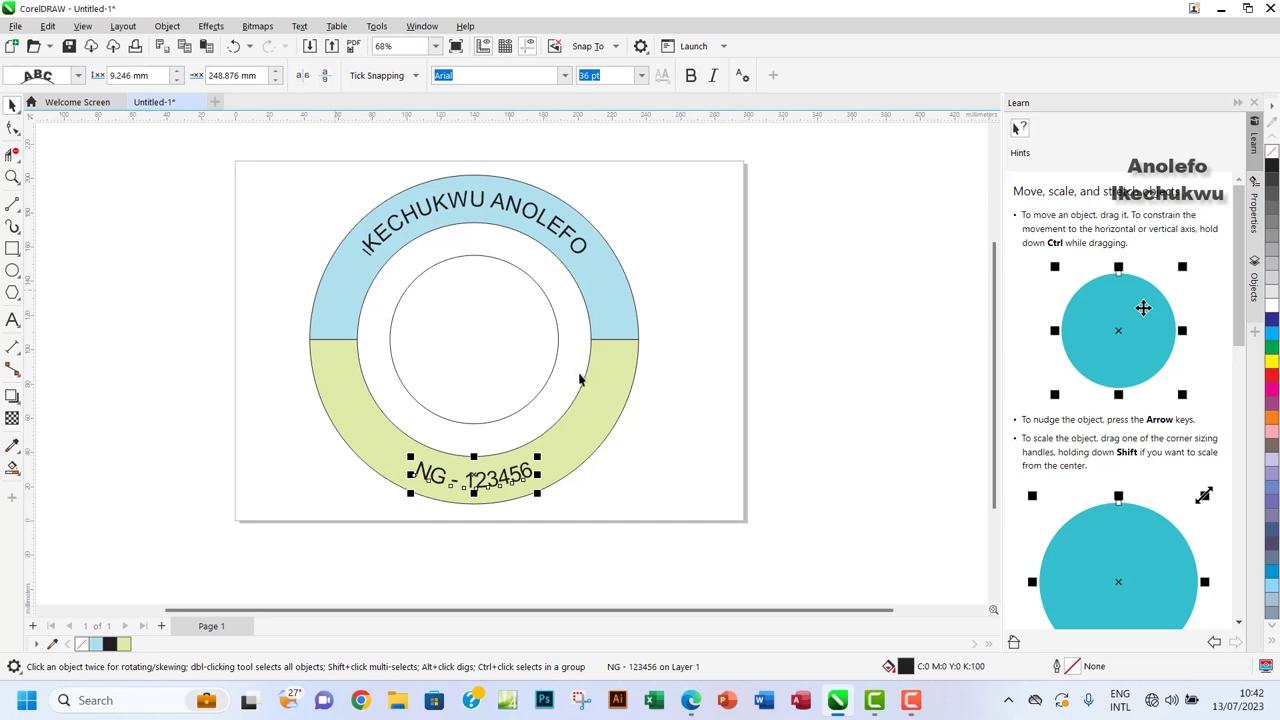
left_click(813, 383)
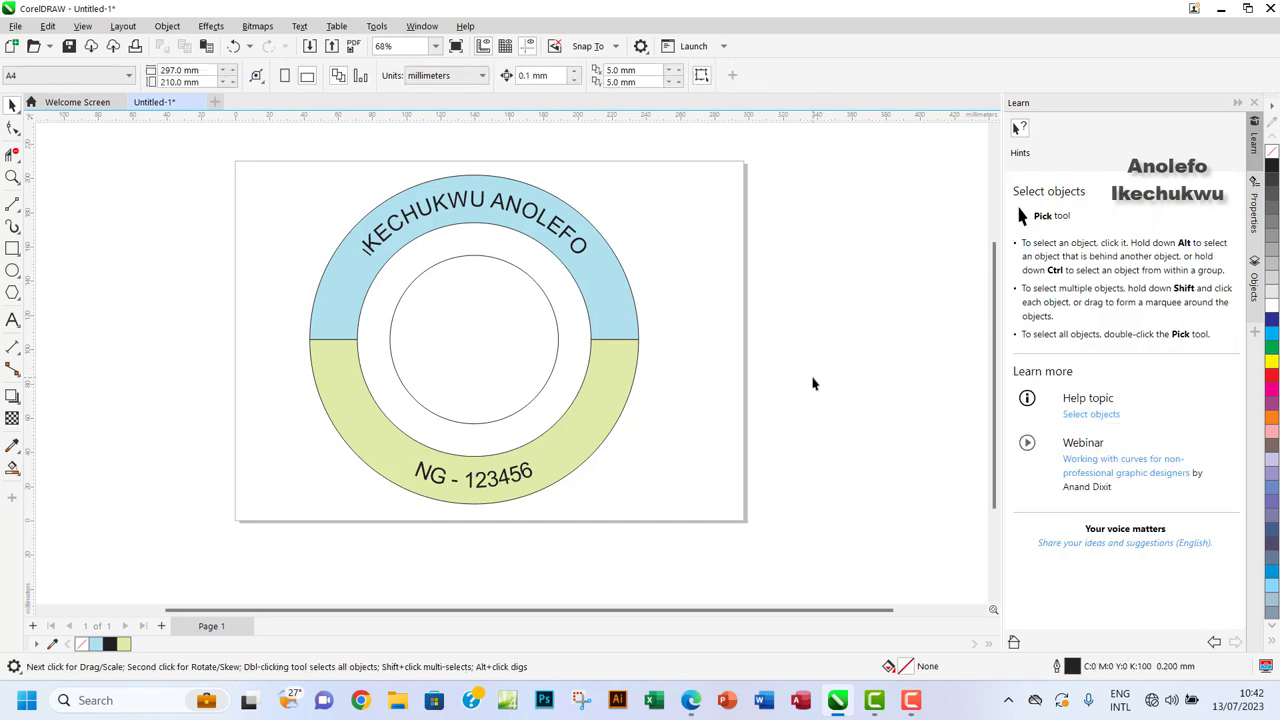
Lower the offset to 244.876 mm, centring the index text in the green half.
left_click(492, 482)
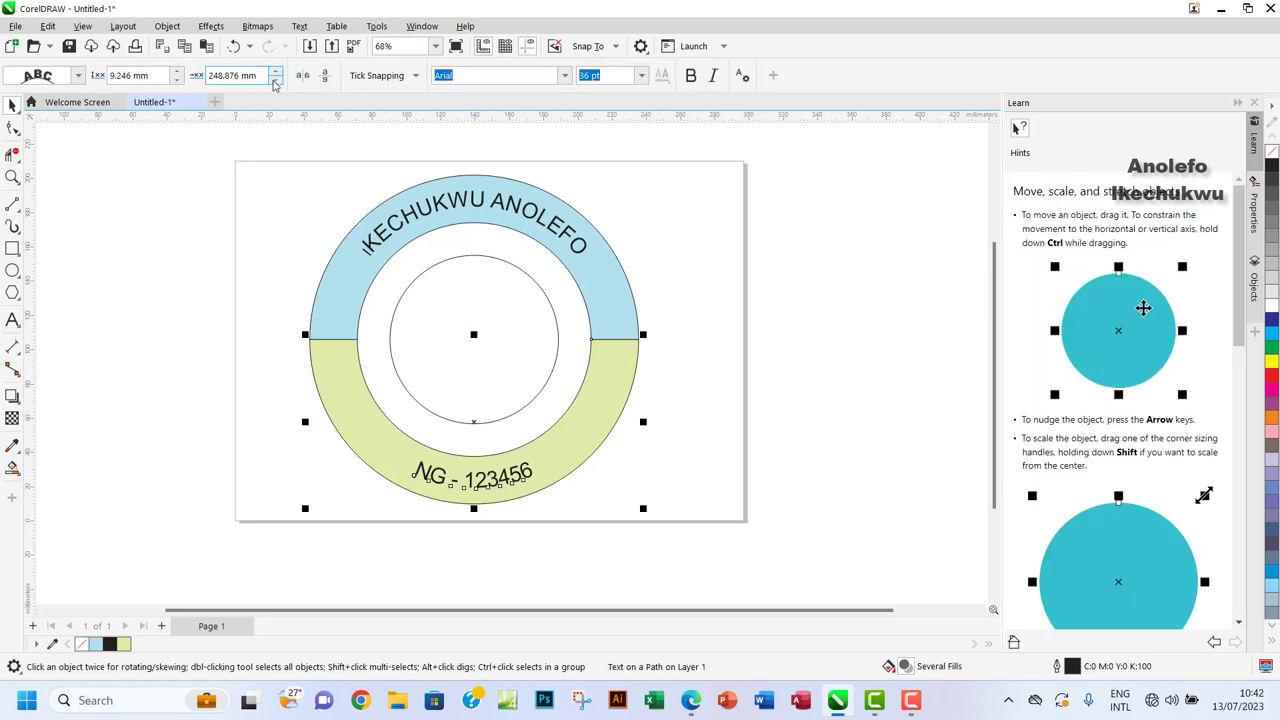
left_click(275, 82)
left_click(275, 80)
left_click(275, 80)
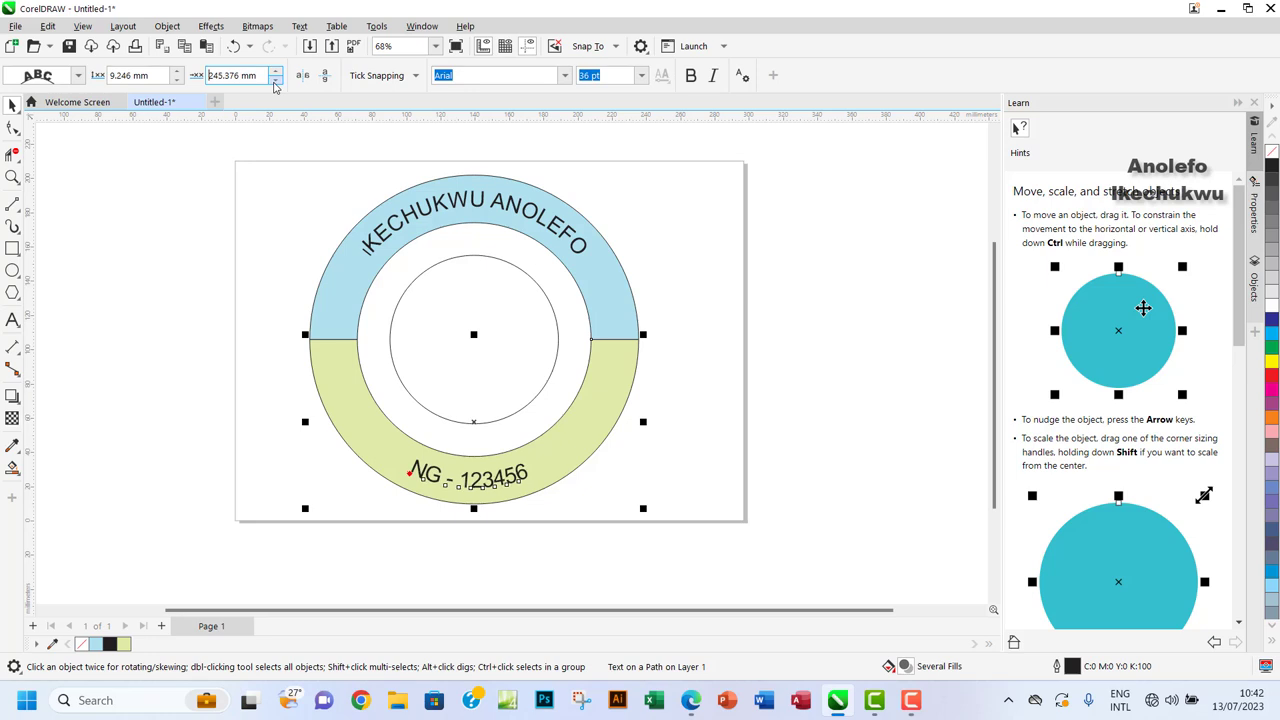
left_click(275, 80)
left_click(275, 82)
left_click(780, 362)
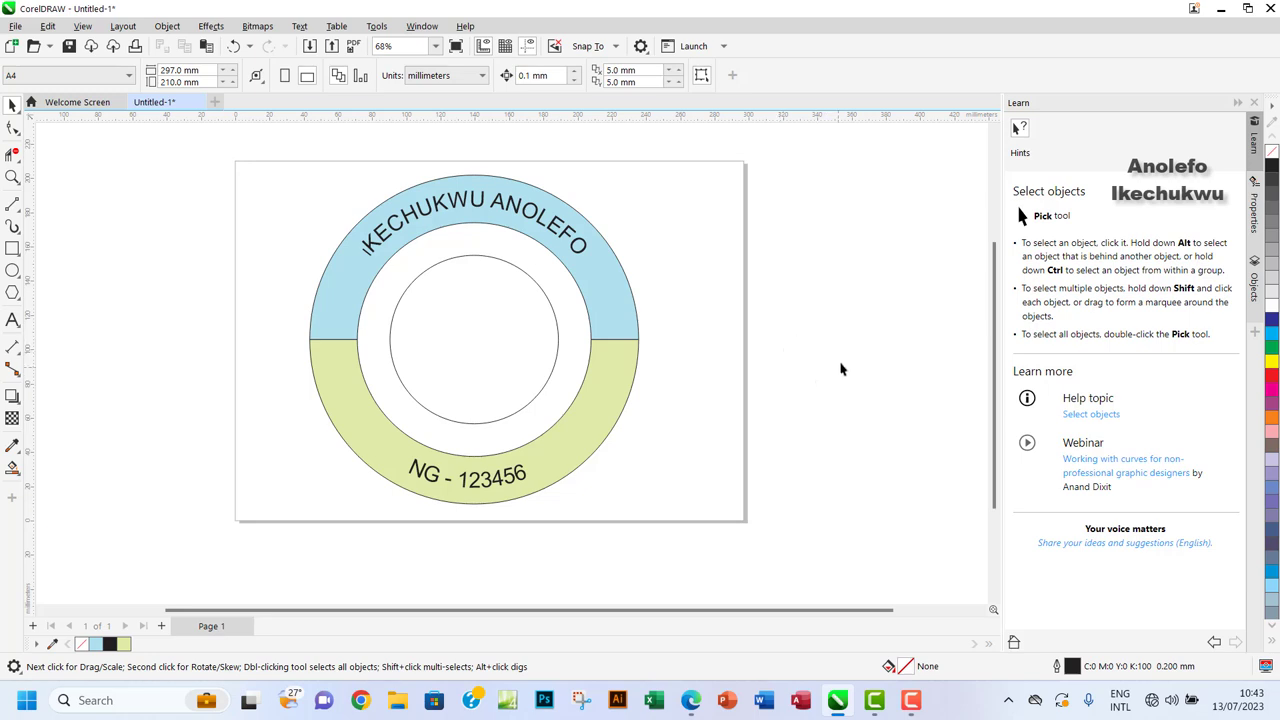
Switch to the exam question paper in Edge.
left_click(690, 700)
Highlight exam line (c) about typing the index number, then return to CorelDRAW.
left_click_drag(236, 486, 592, 490)
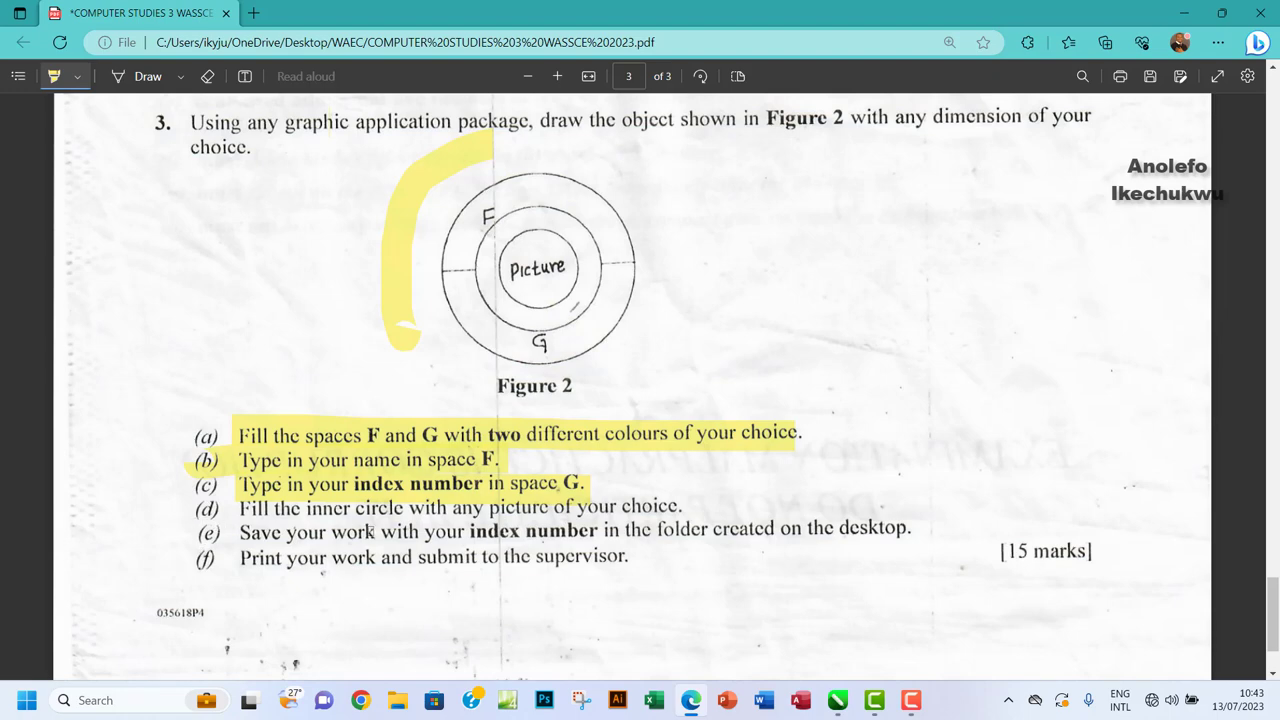
left_click(839, 701)
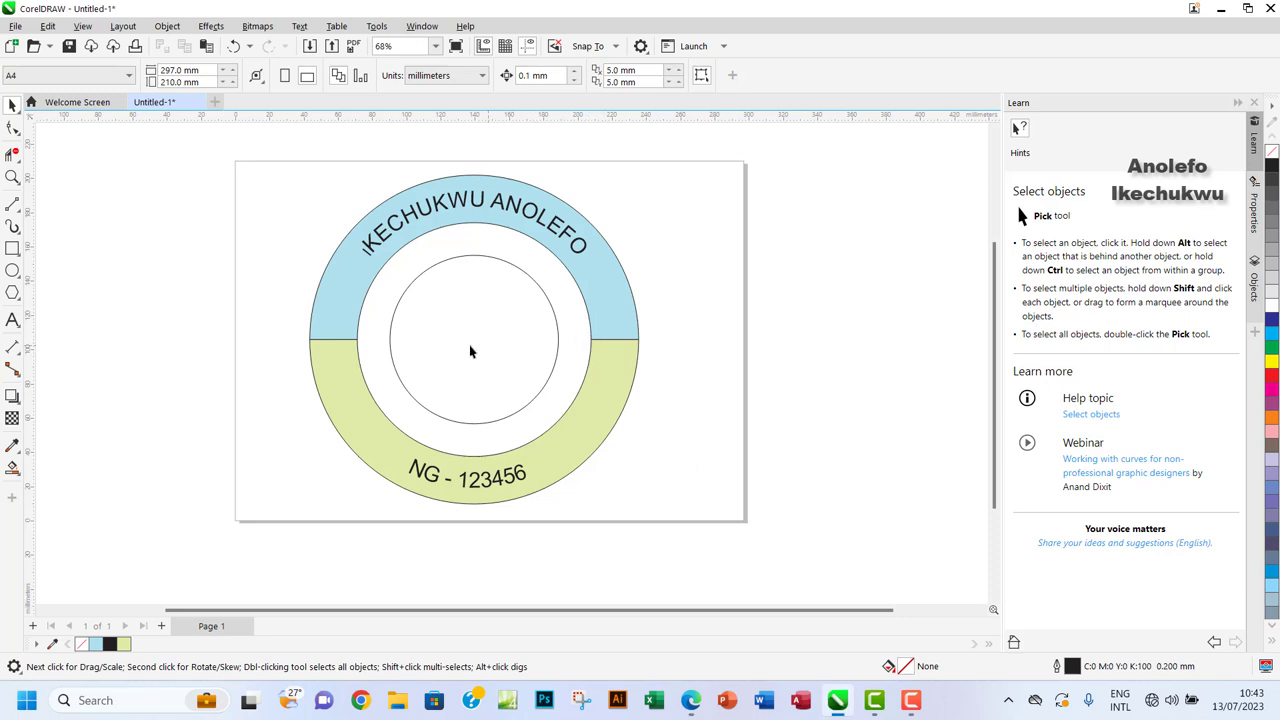
Open the Import window and close it without importing anything.
left_click(311, 48)
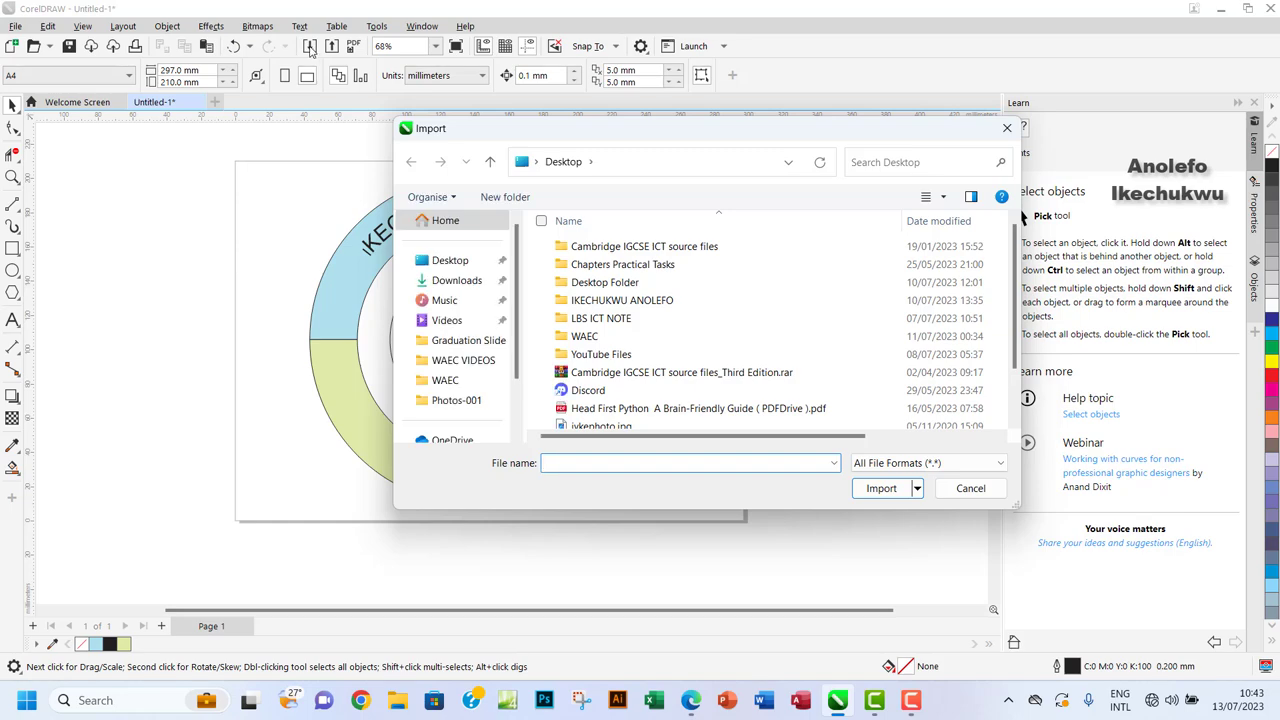
left_click(1005, 130)
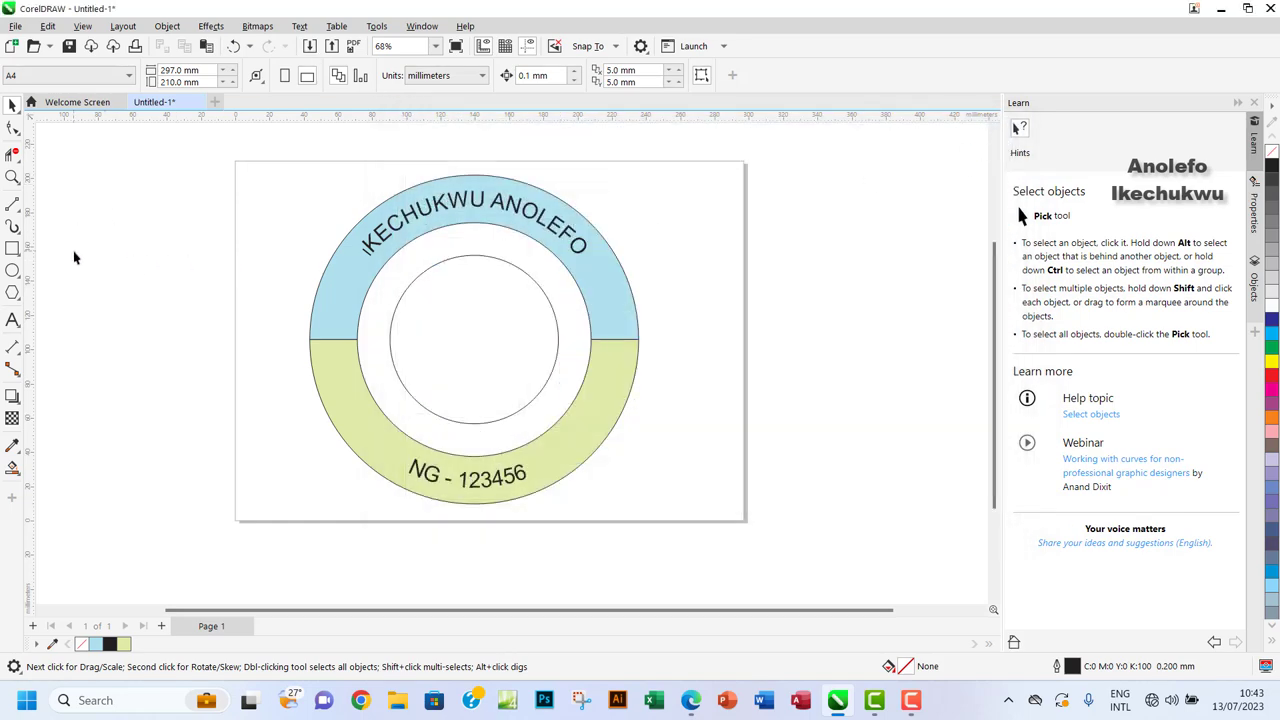
left_click(15, 26)
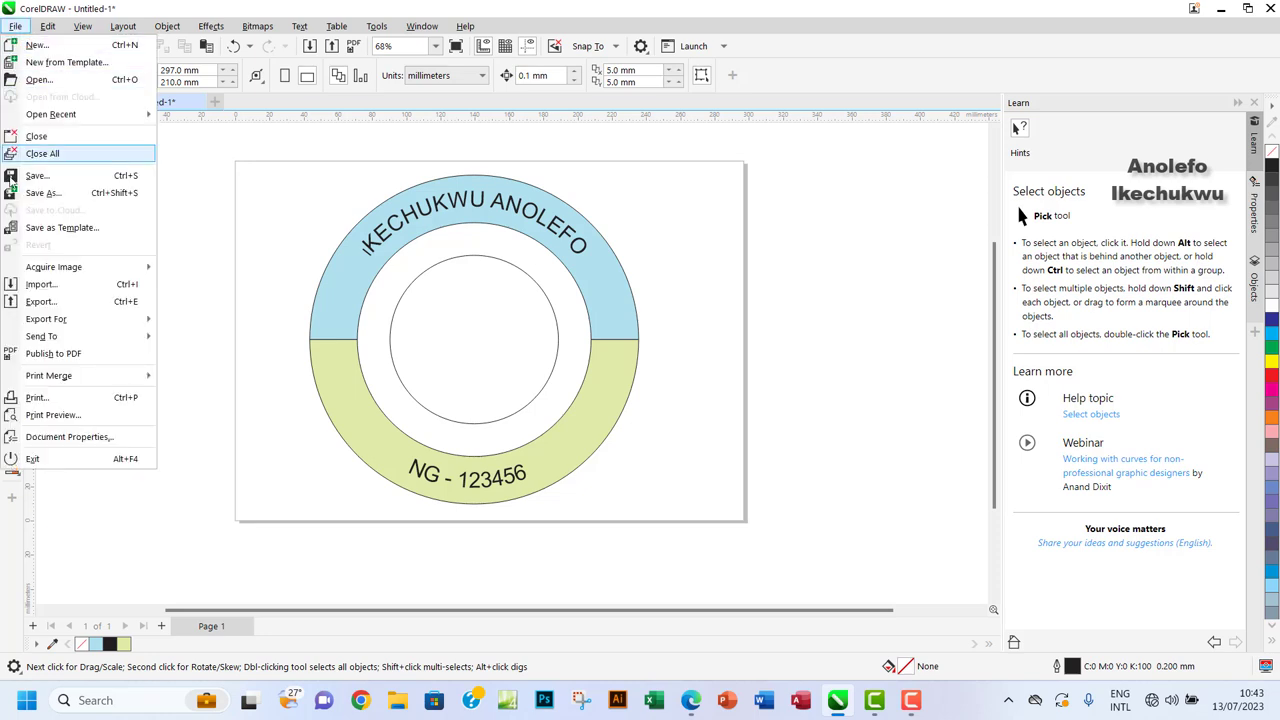
Import iykephoto.jpg from the Desktop and place it to the left of the ring.
left_click(38, 285)
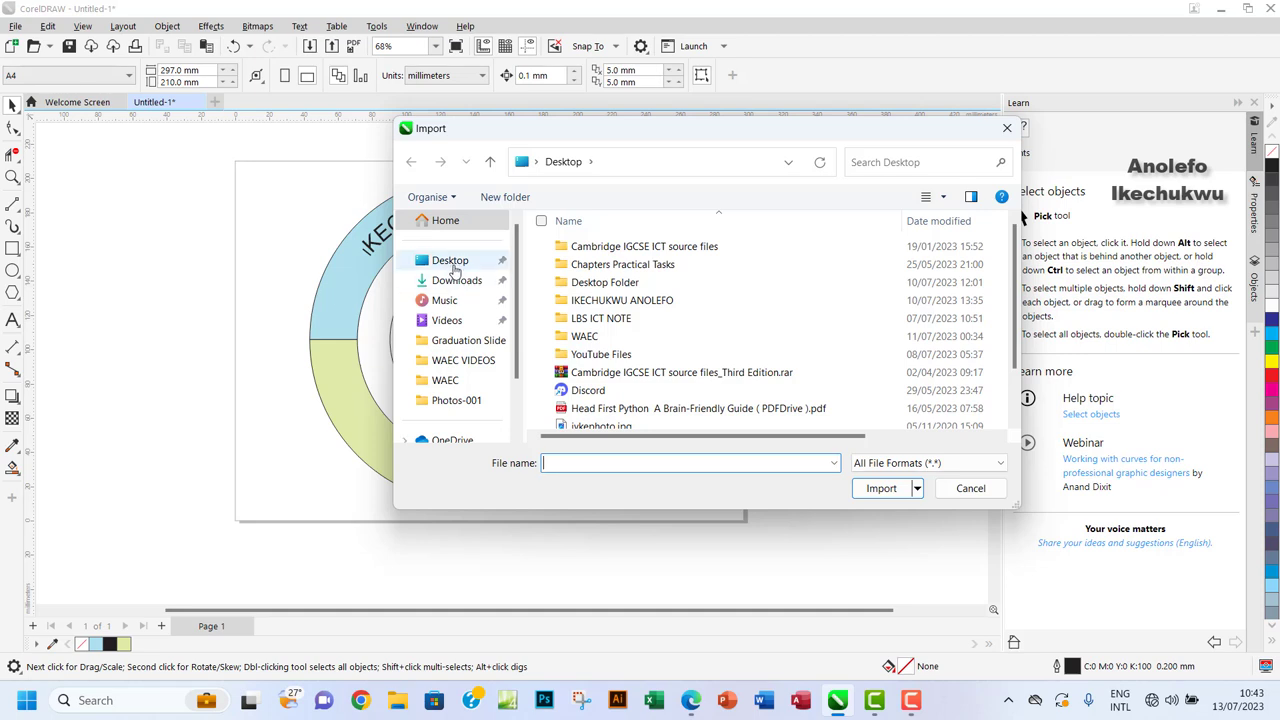
left_click(455, 266)
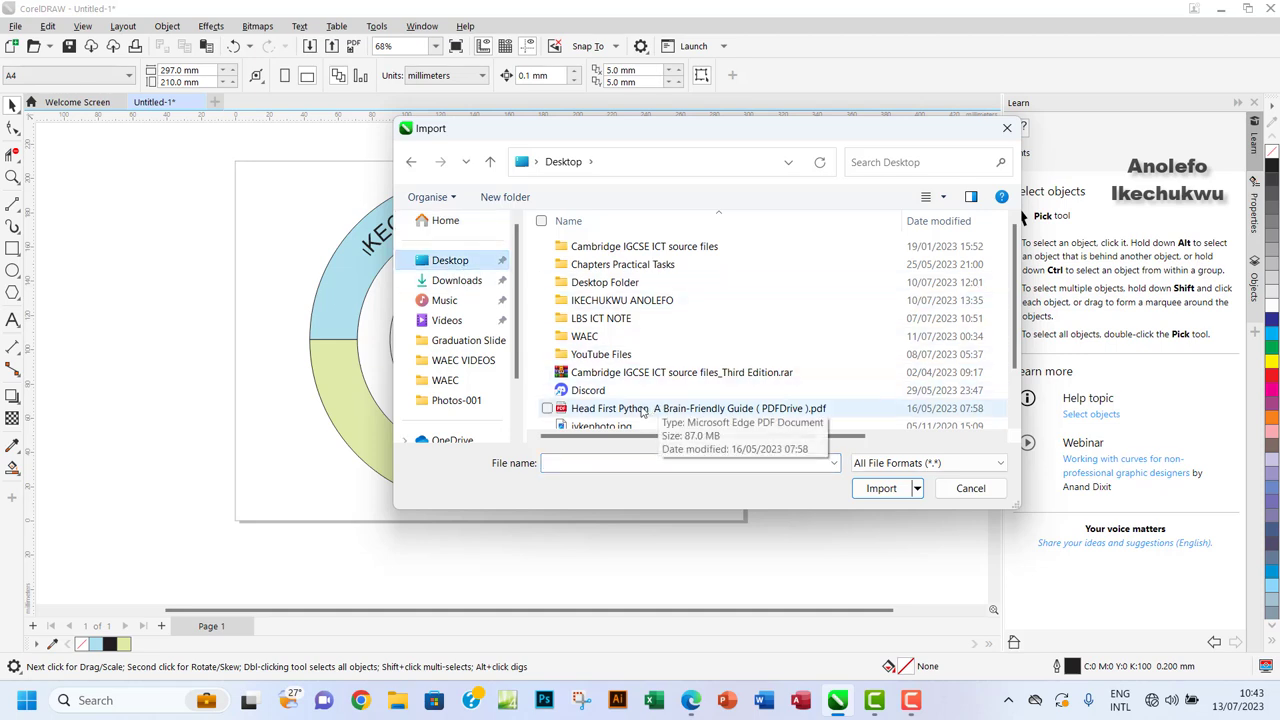
scroll(1005, 338, "down", 2)
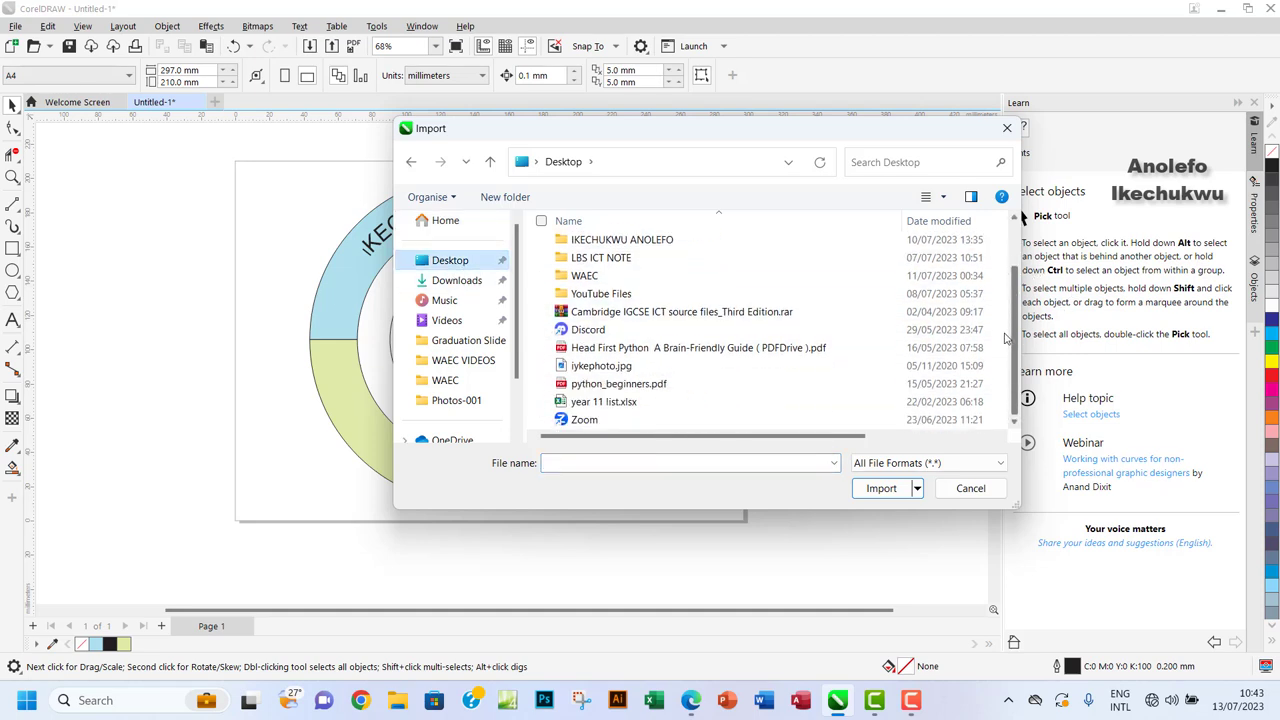
left_click(598, 368)
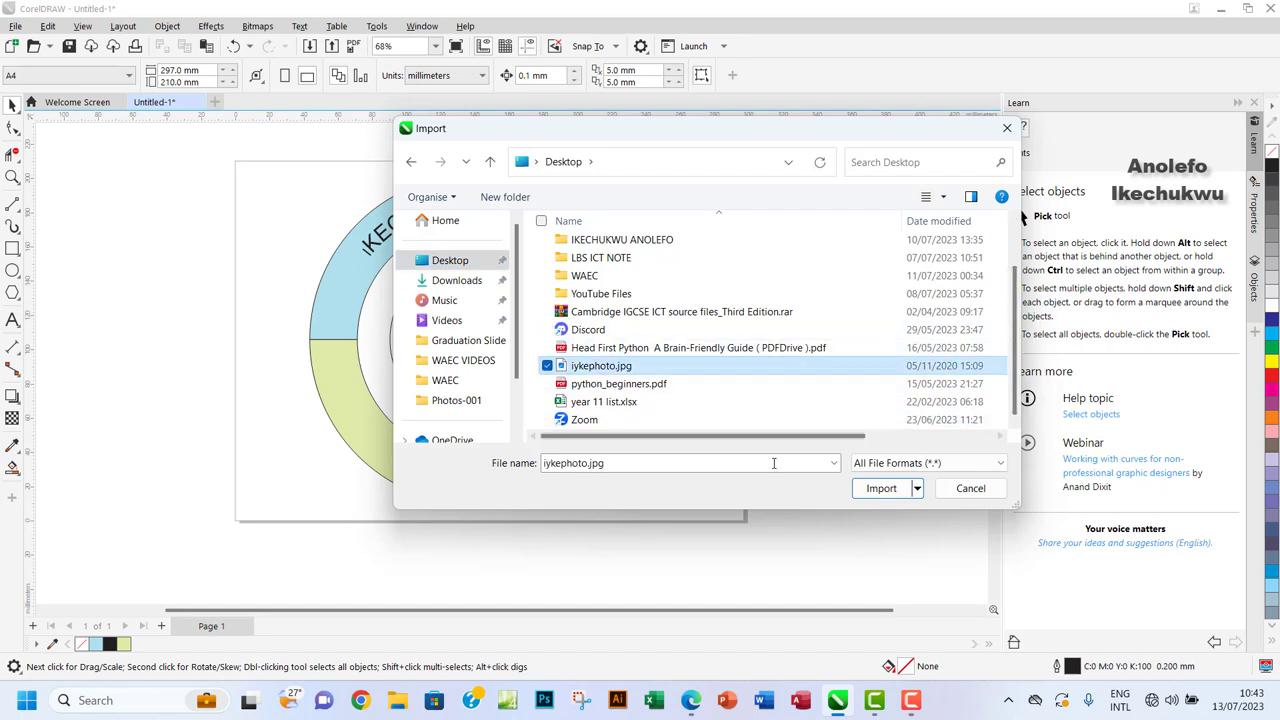
left_click(880, 489)
left_click_drag(53, 183, 306, 558)
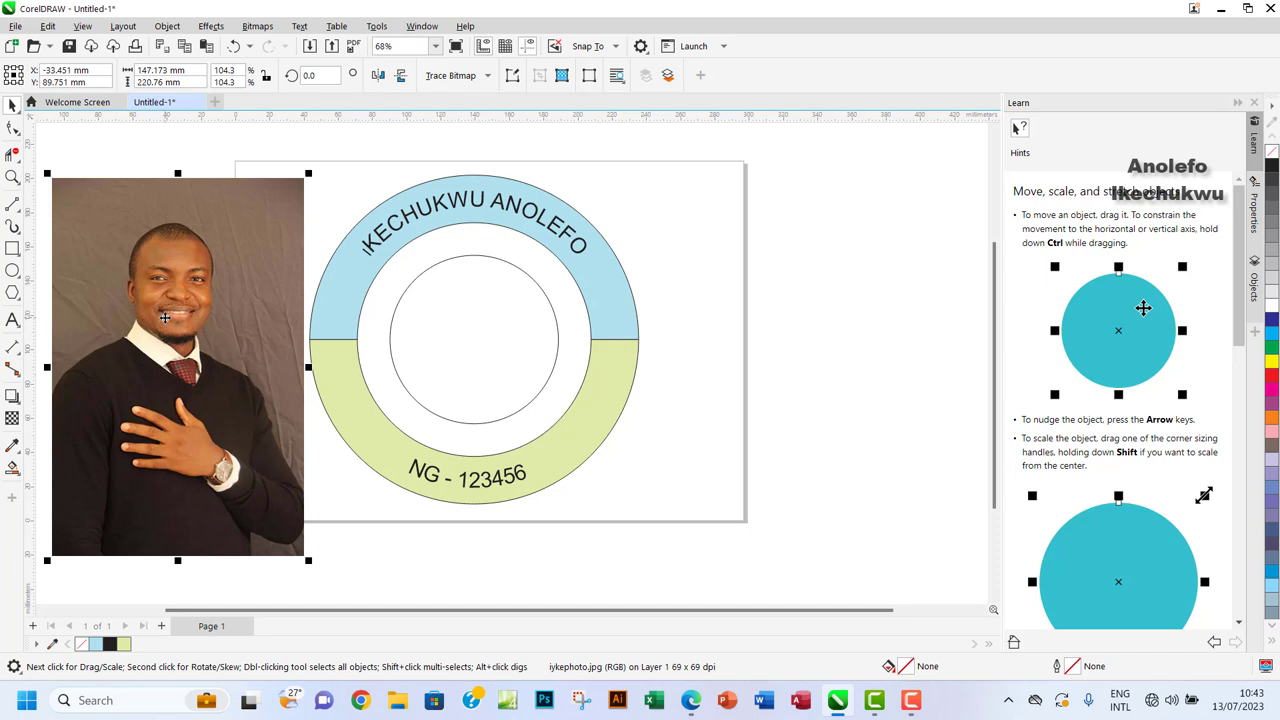
PowerClip the photo inside the ring's inner circle.
right_click(165, 318)
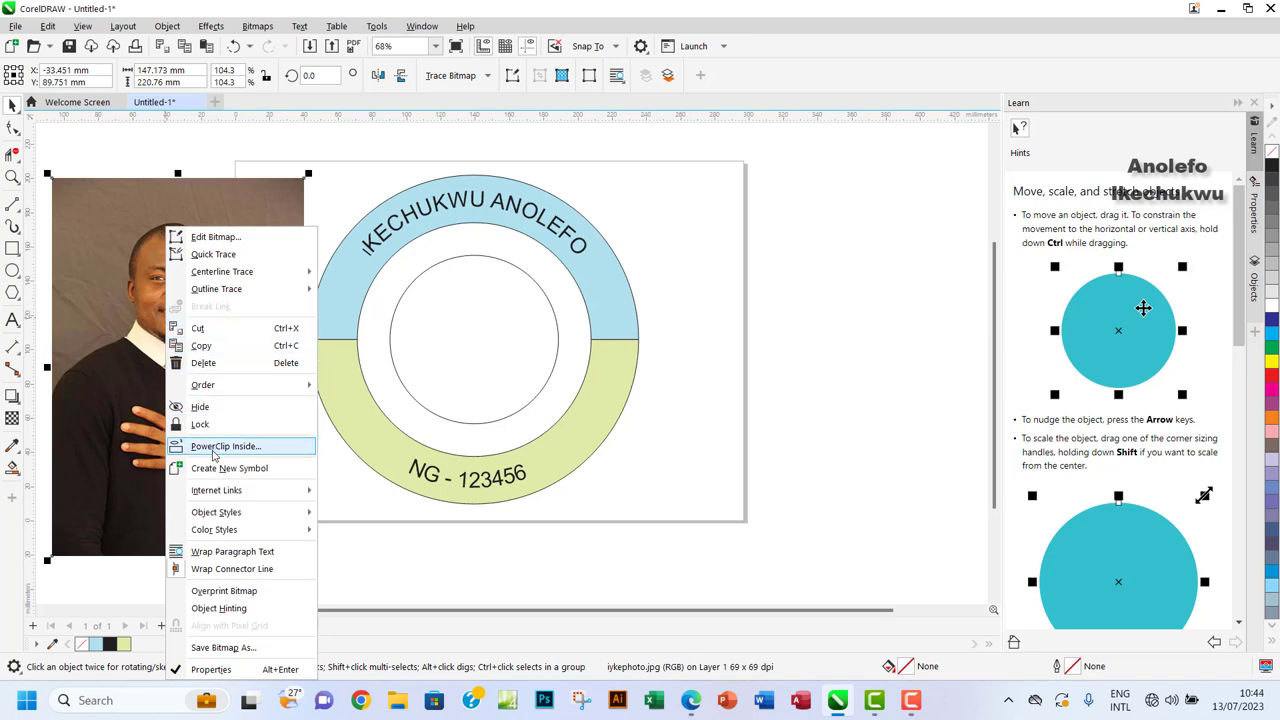
left_click(213, 448)
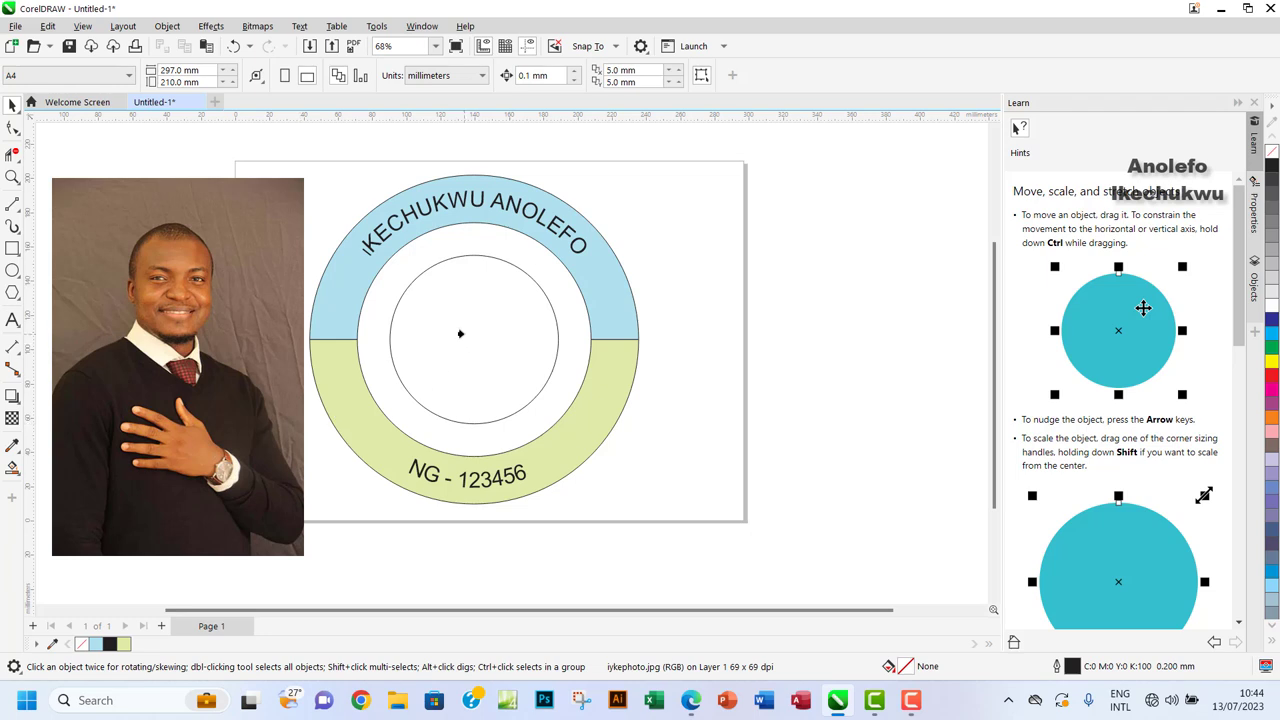
left_click(460, 333)
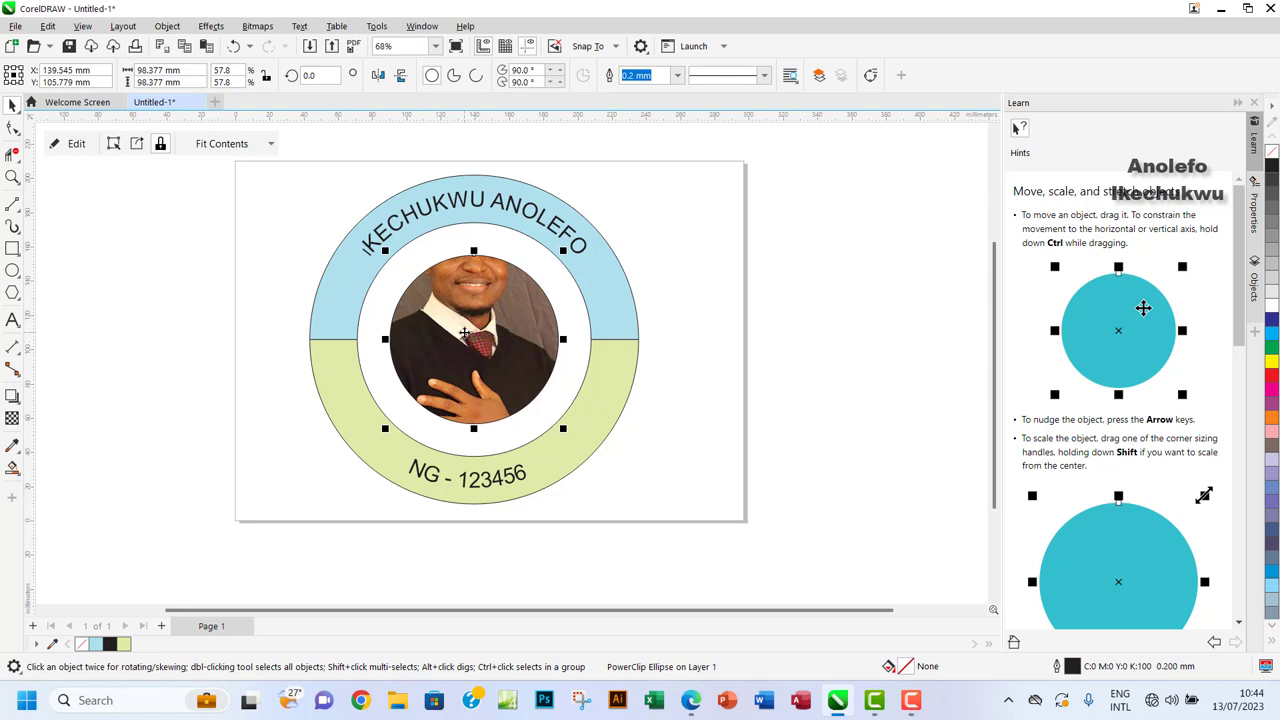
right_click(481, 321)
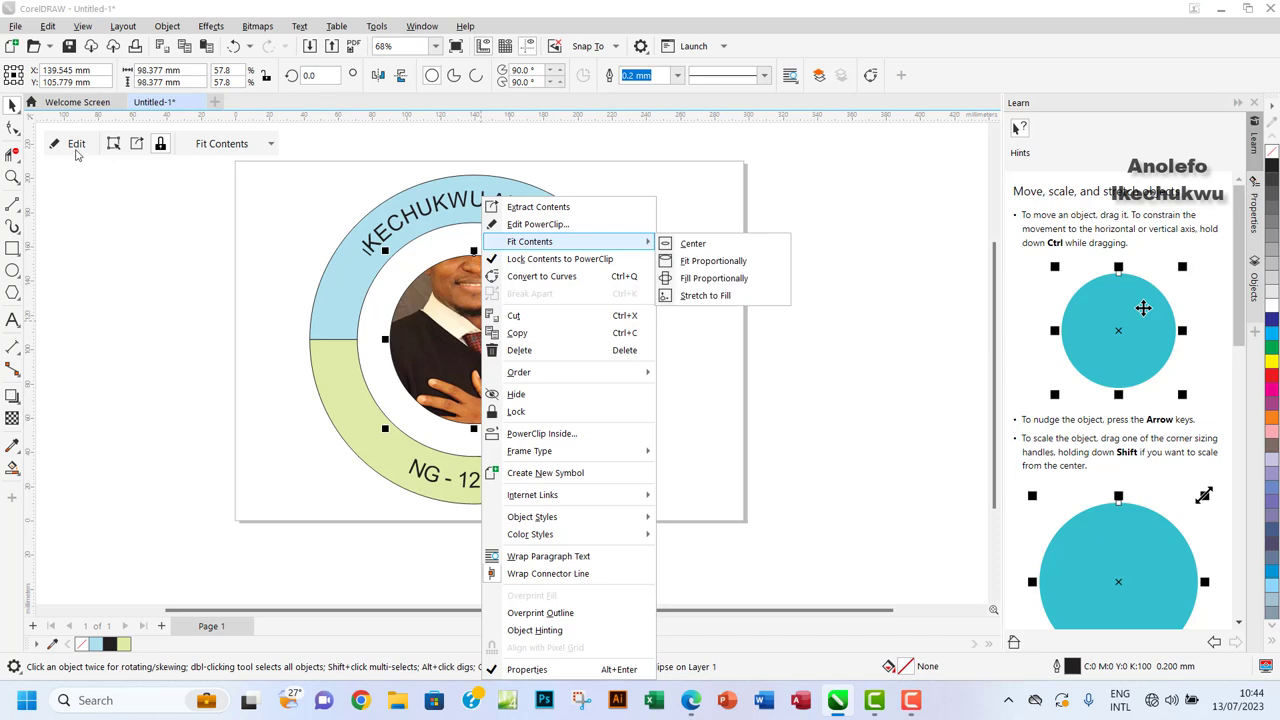
key("Escape")
key("Escape")
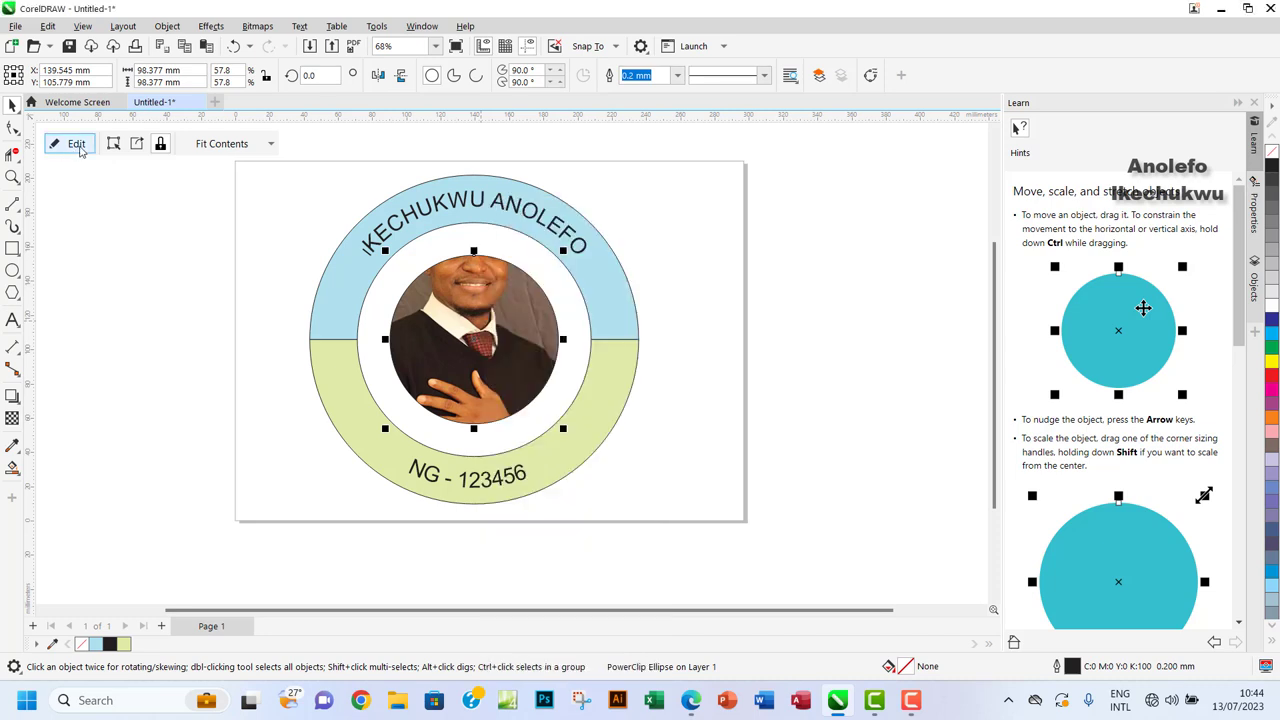
Move the clipped photo down and scale it to about 78% so the face is centred.
left_click(76, 144)
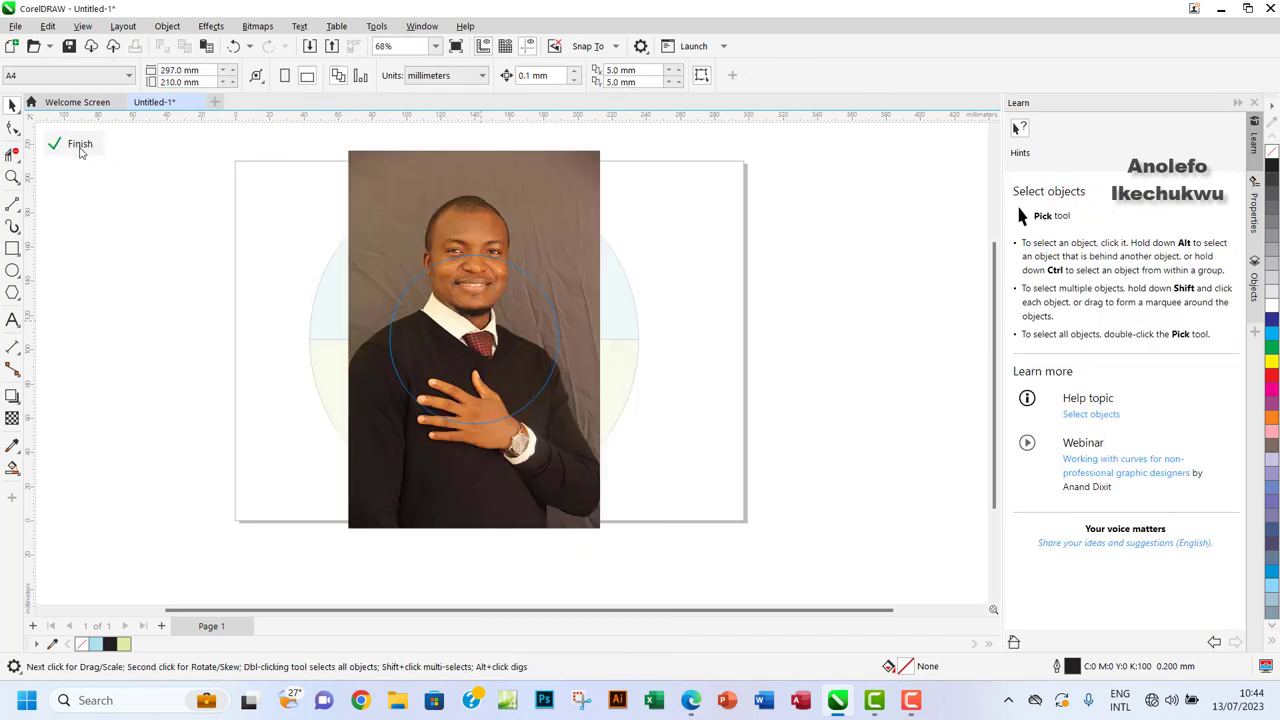
left_click(474, 307)
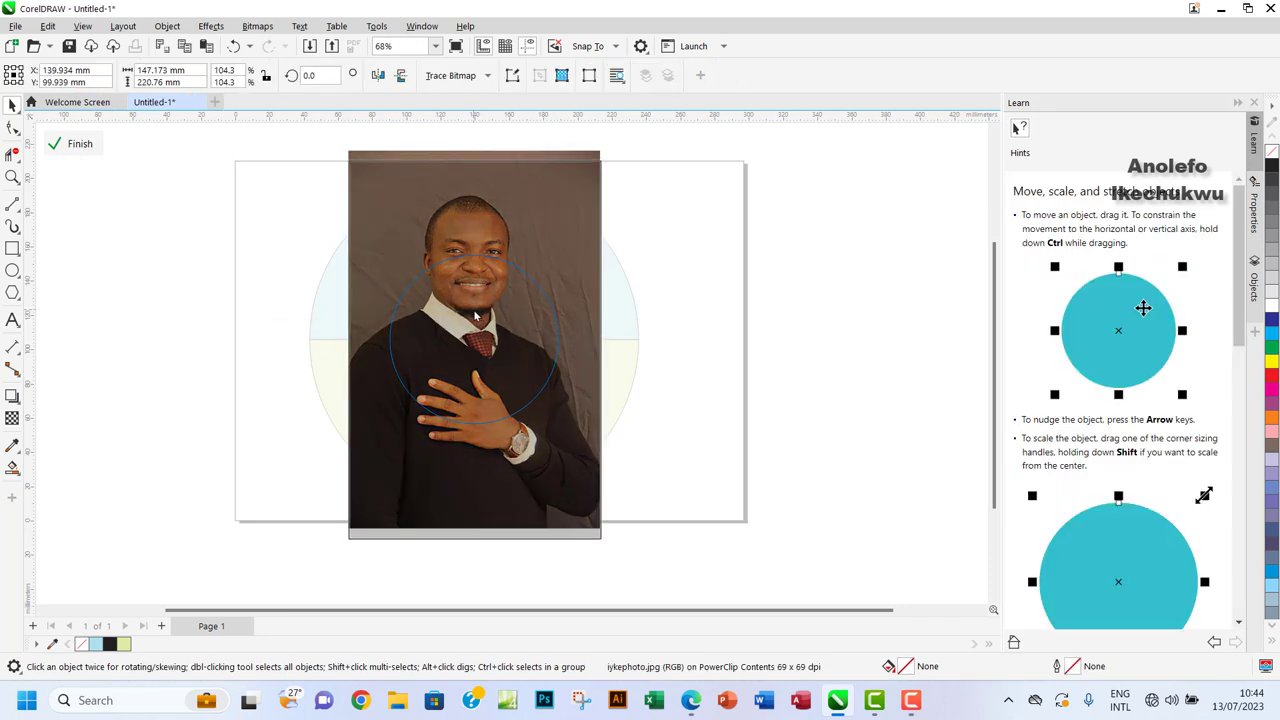
left_click_drag(474, 307, 472, 351)
left_click_drag(605, 209, 583, 237)
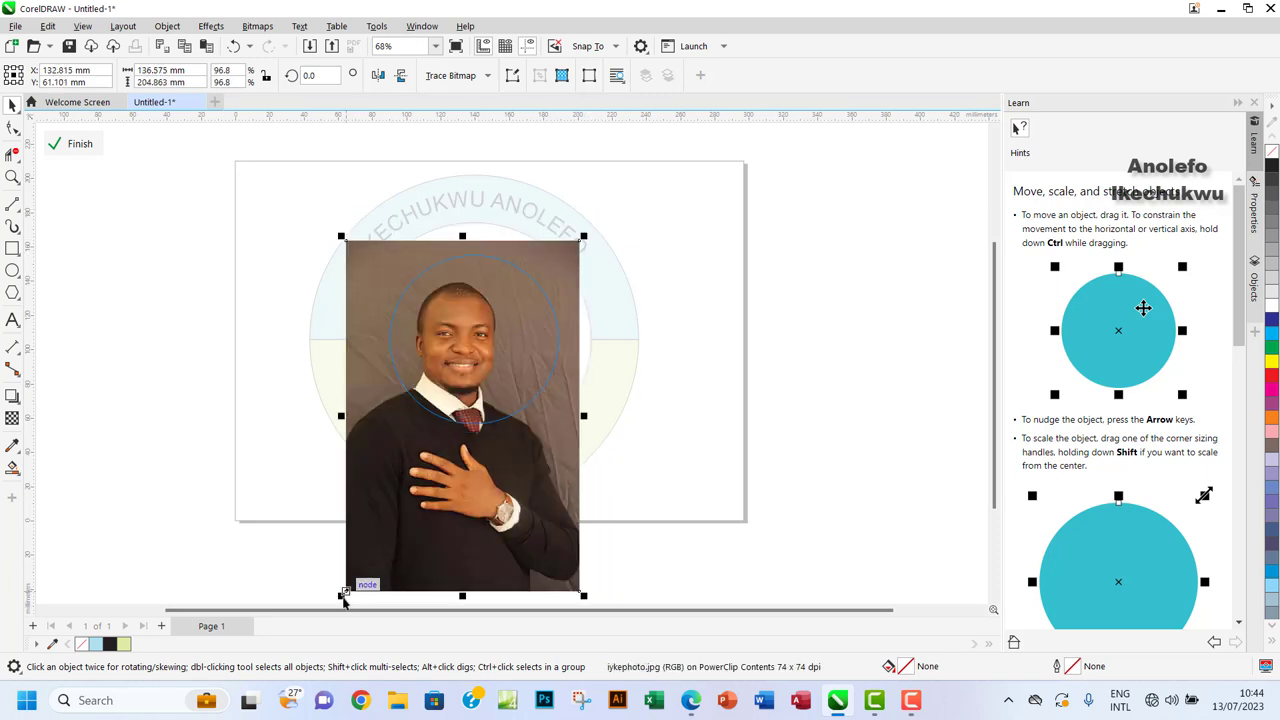
left_click_drag(341, 595, 382, 554)
left_click_drag(583, 541, 574, 527)
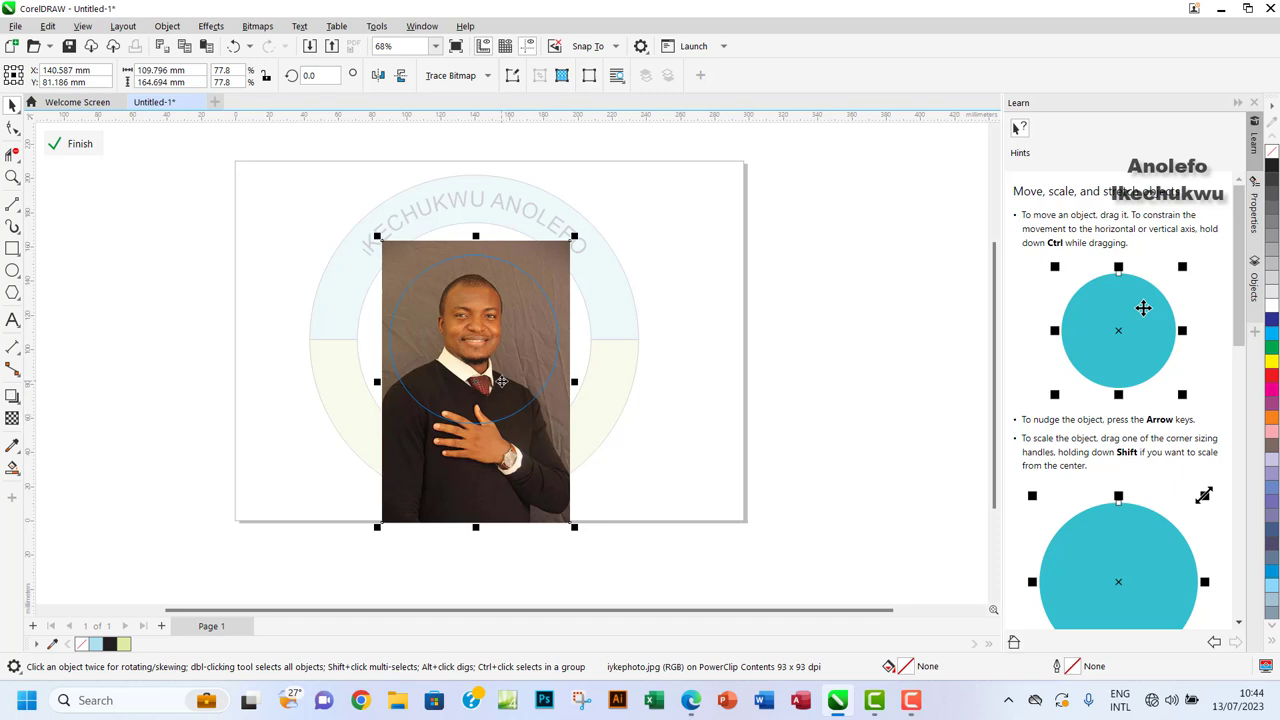
left_click_drag(501, 381, 503, 378)
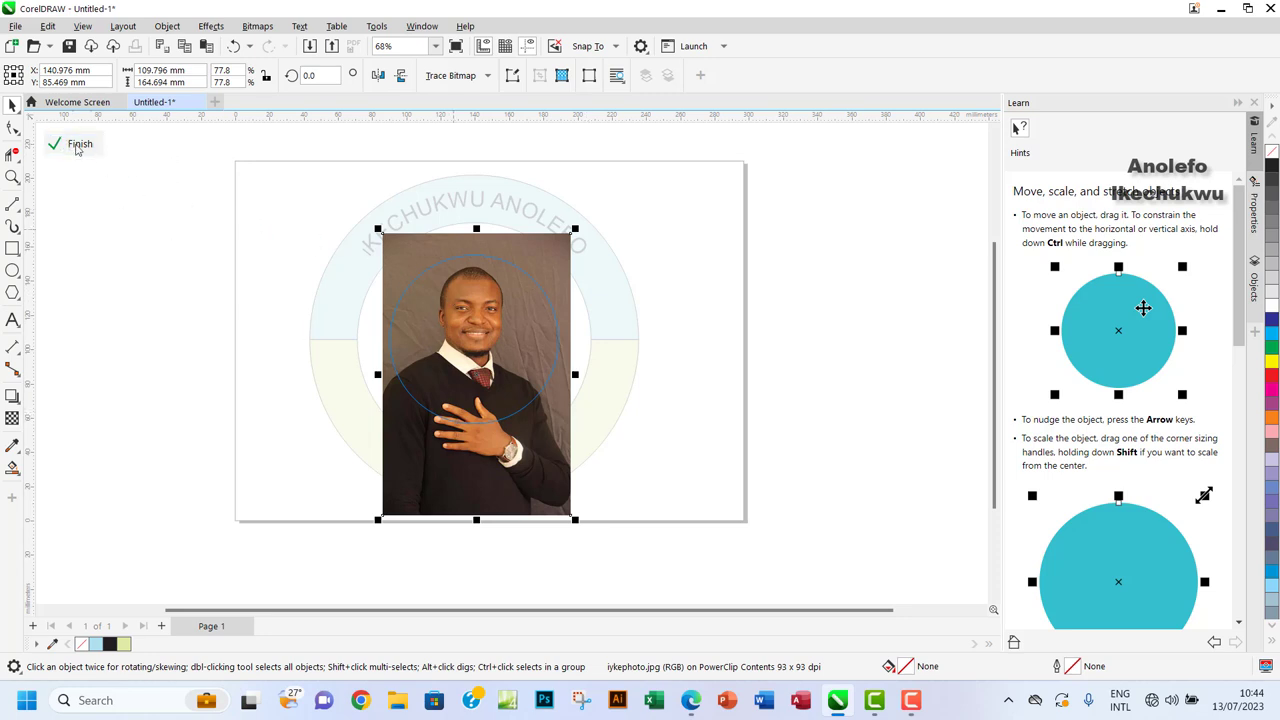
left_click(69, 146)
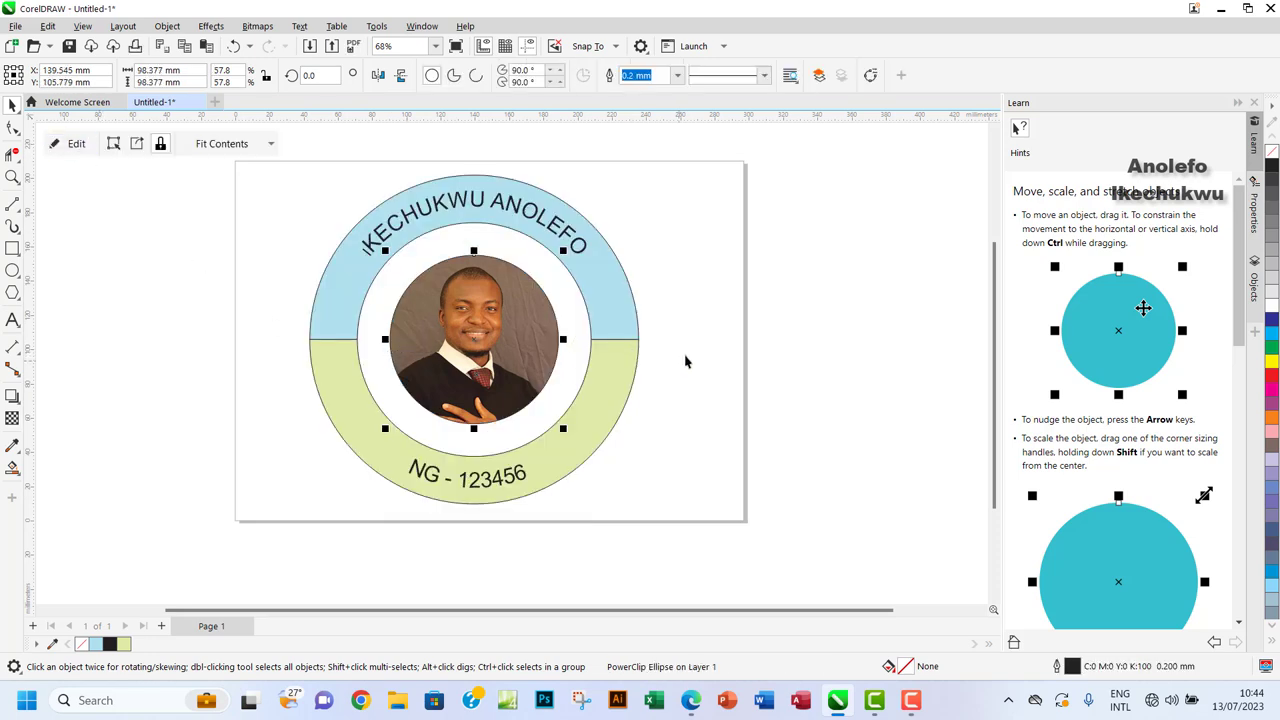
Highlight exam line (d) about filling the inner circle with a picture, then return to CorelDRAW.
left_click(716, 382)
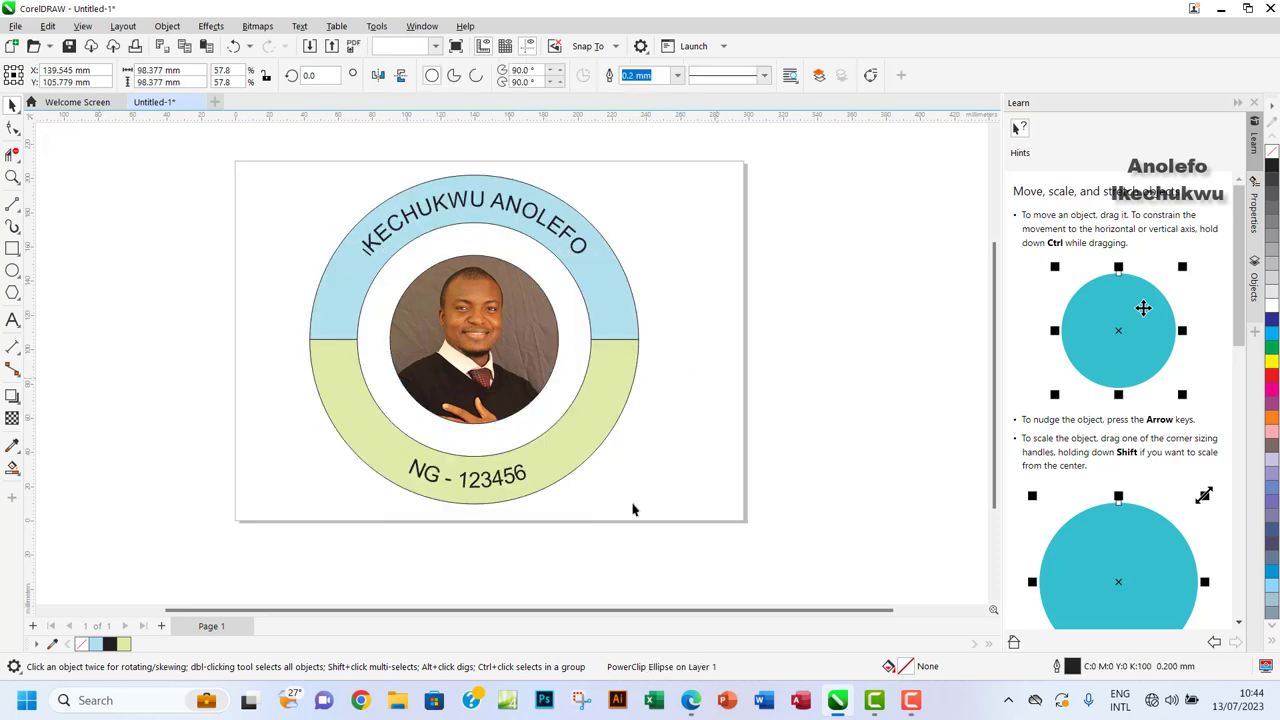
left_click(691, 700)
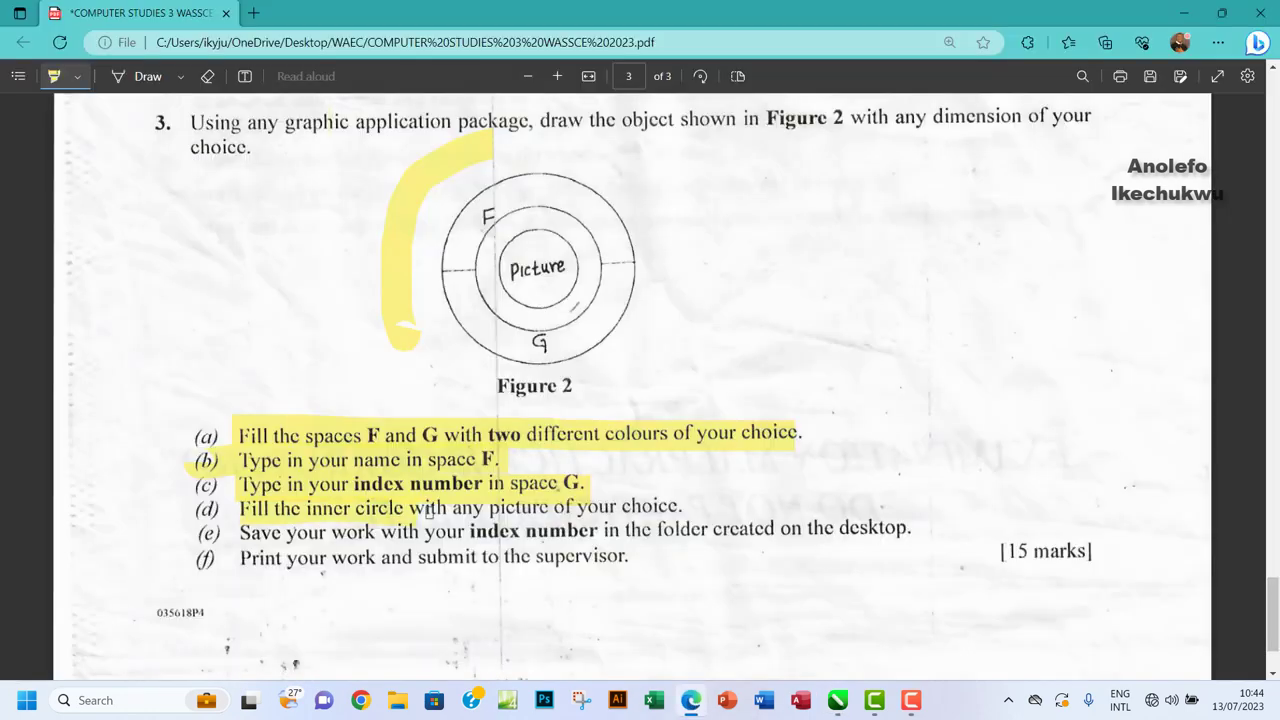
left_click_drag(511, 511, 690, 506)
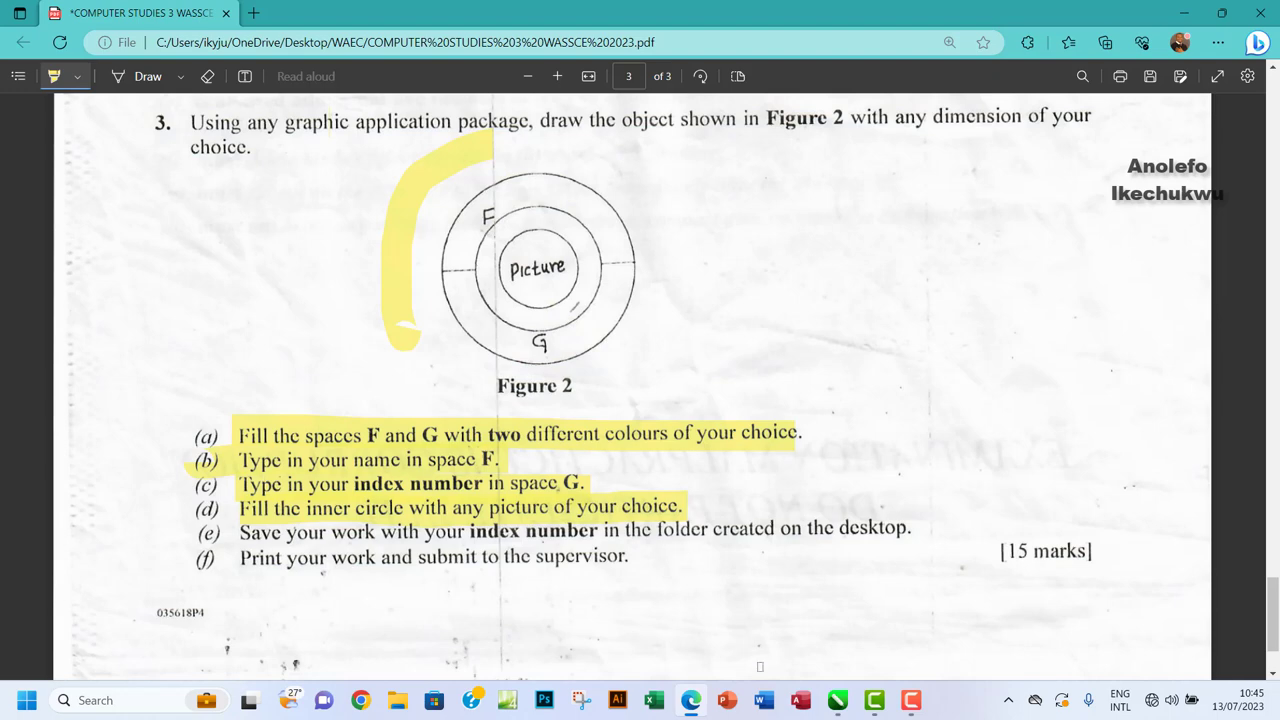
left_click(838, 700)
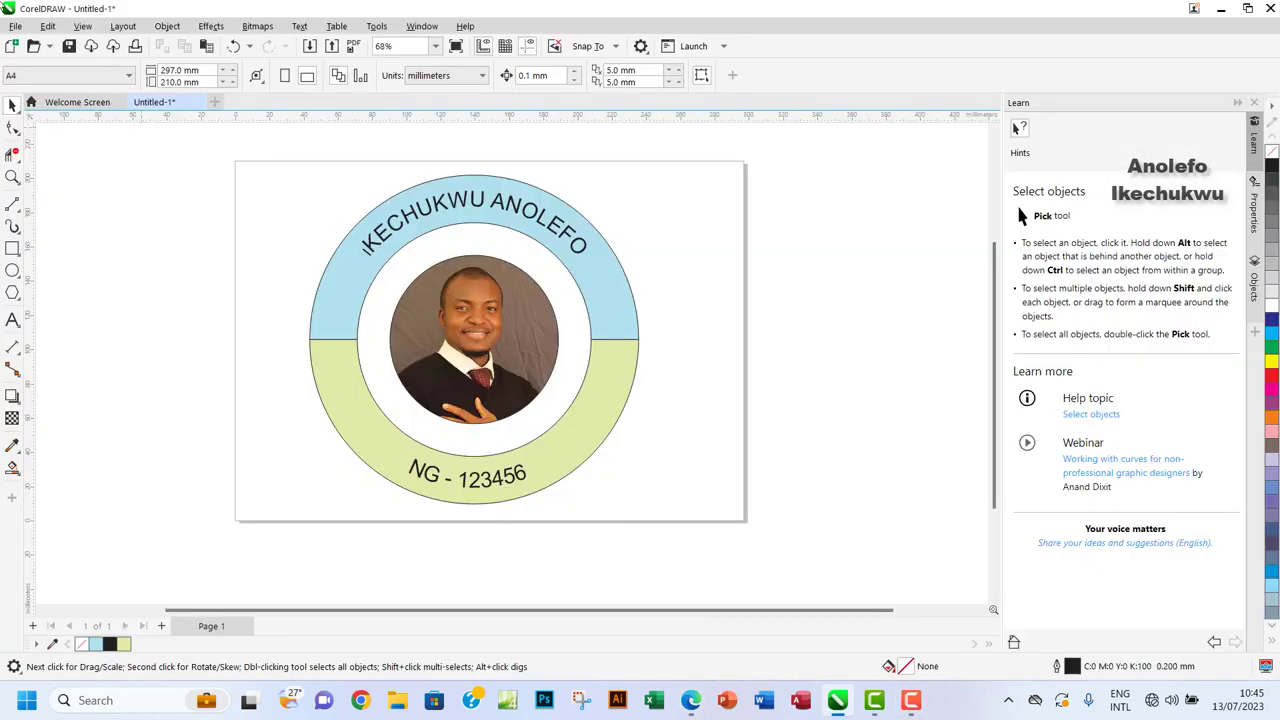
left_click(15, 26)
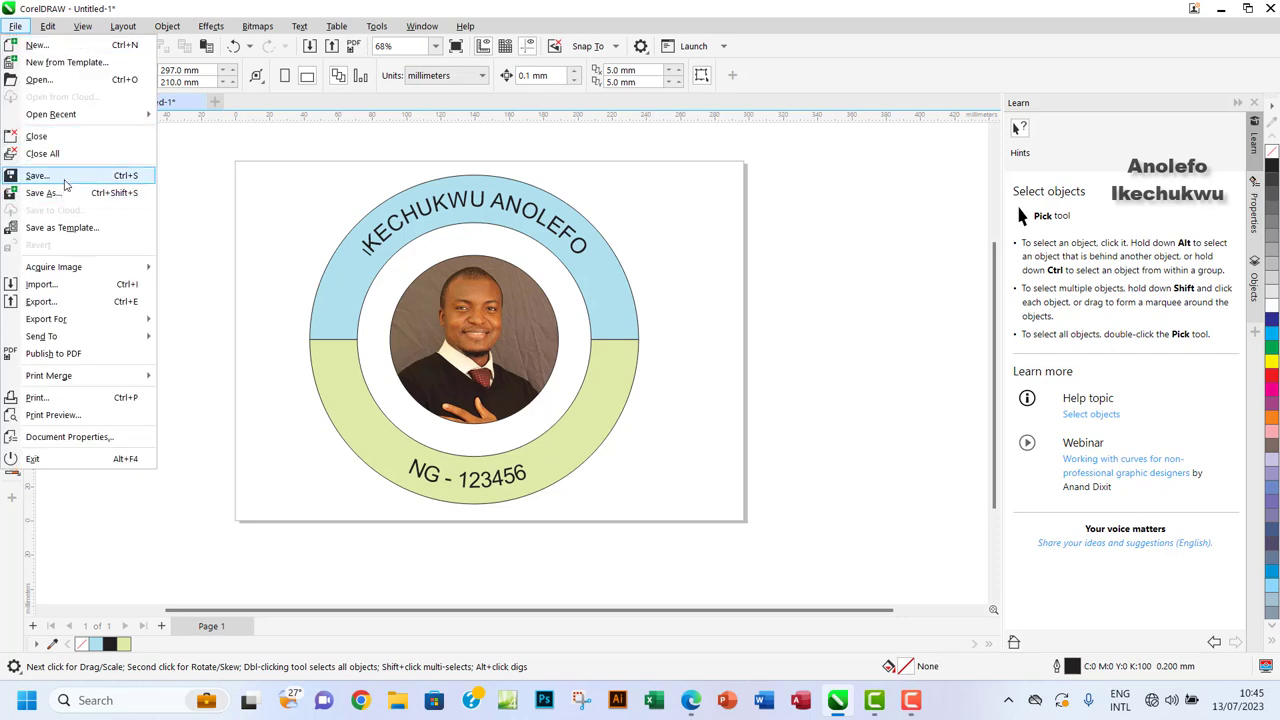
Save the drawing as NG123456.cdr in the student's own Desktop folder.
left_click(60, 176)
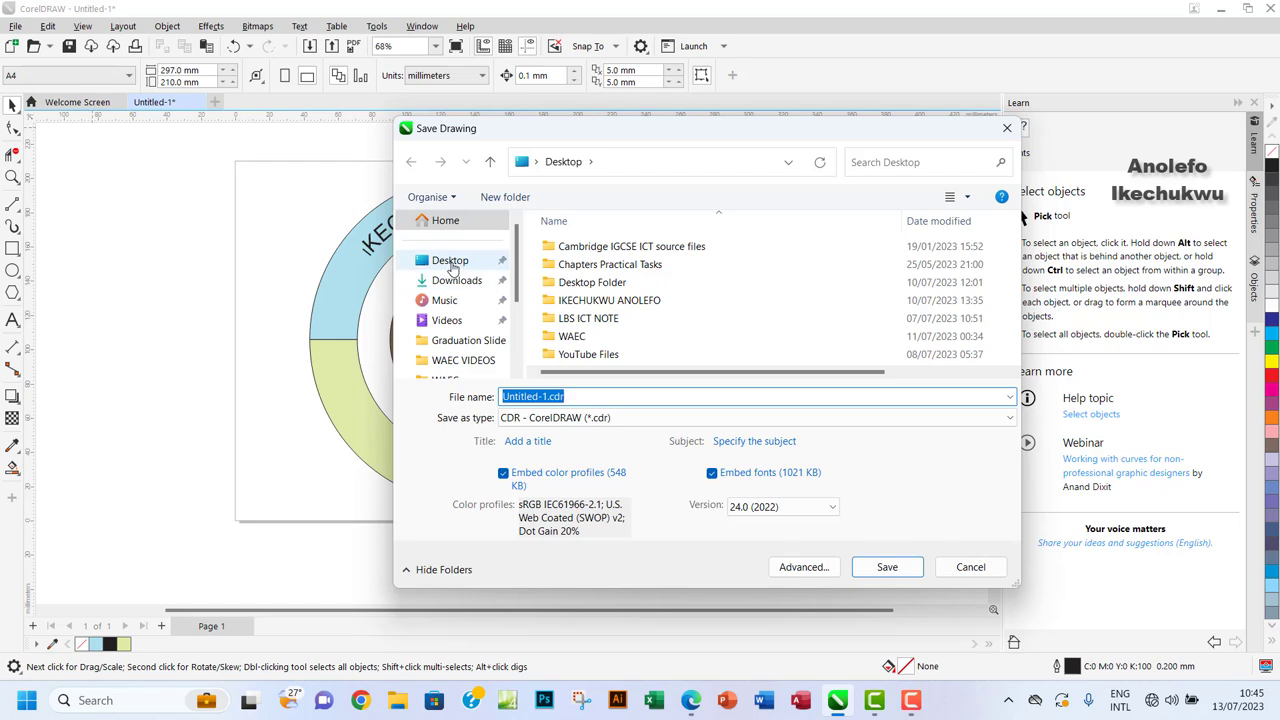
double_click(608, 302)
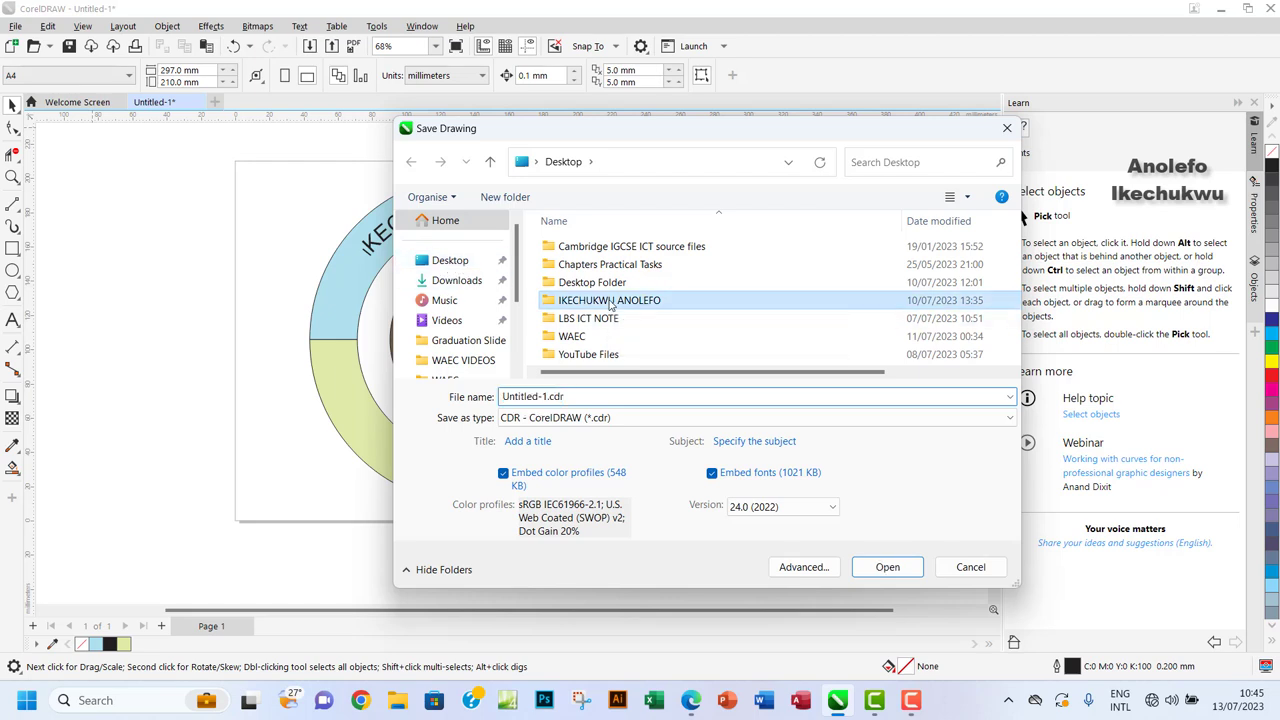
double_click(582, 396)
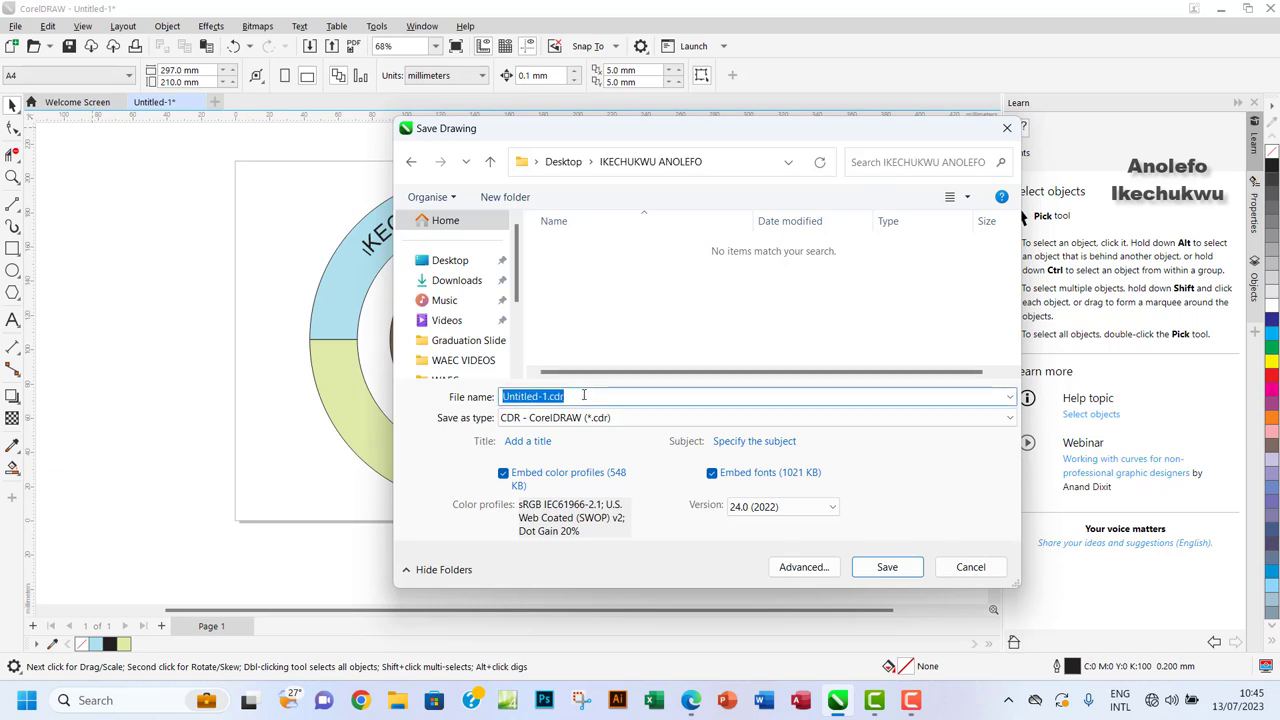
type("NG123456")
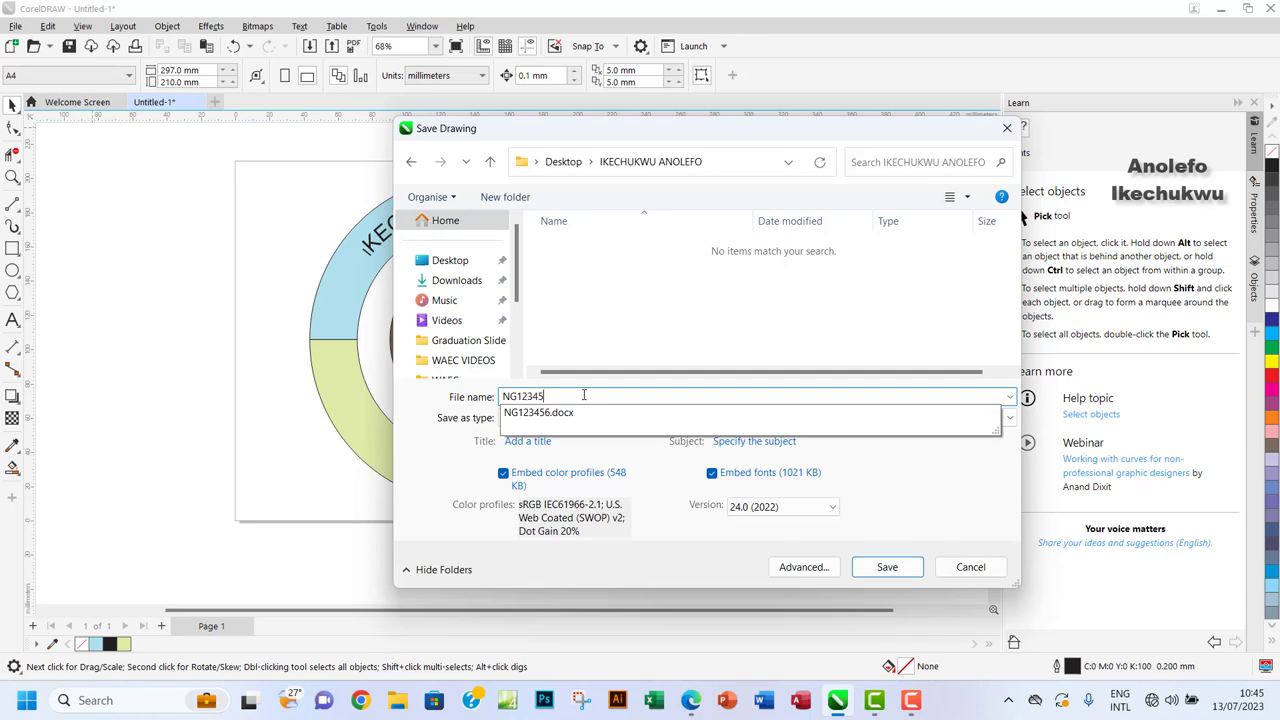
left_click(887, 567)
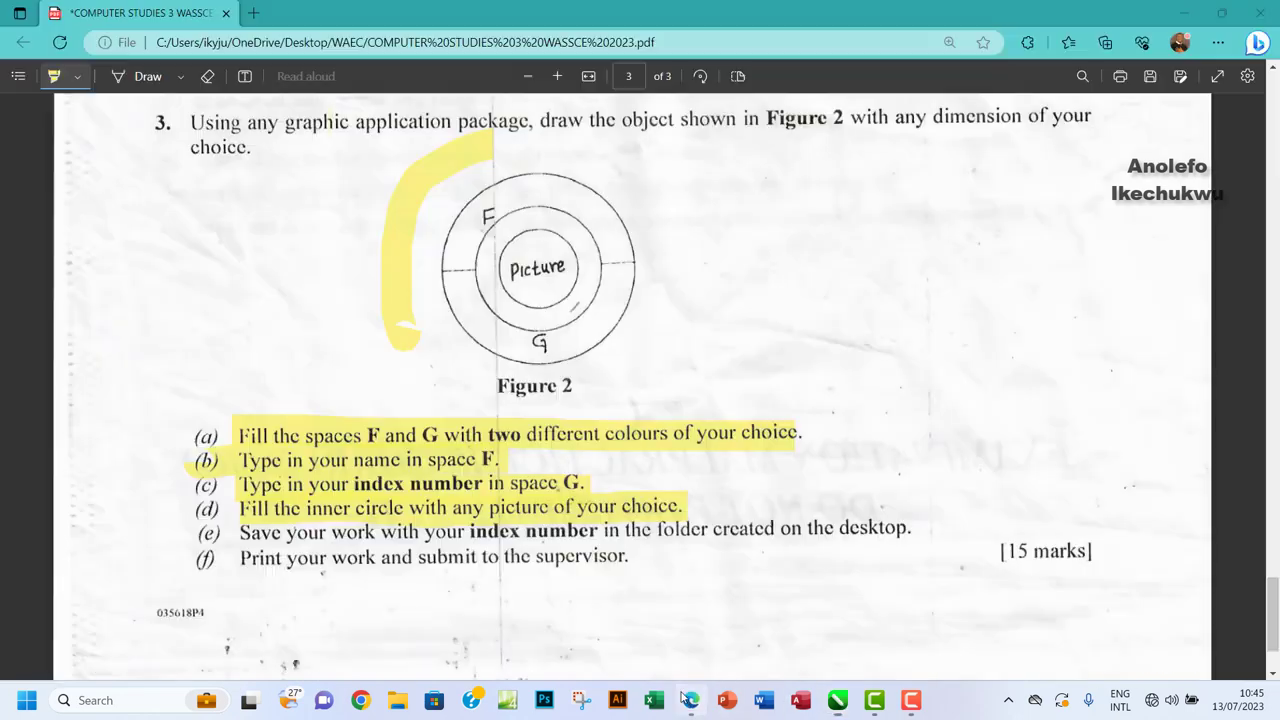
Highlight exam line (e) about saving with the index number, then return to CorelDRAW.
left_click(691, 700)
mouse_move(204, 532)
left_mouse_down()
mouse_move(510, 544)
mouse_move(893, 528)
left_mouse_up()
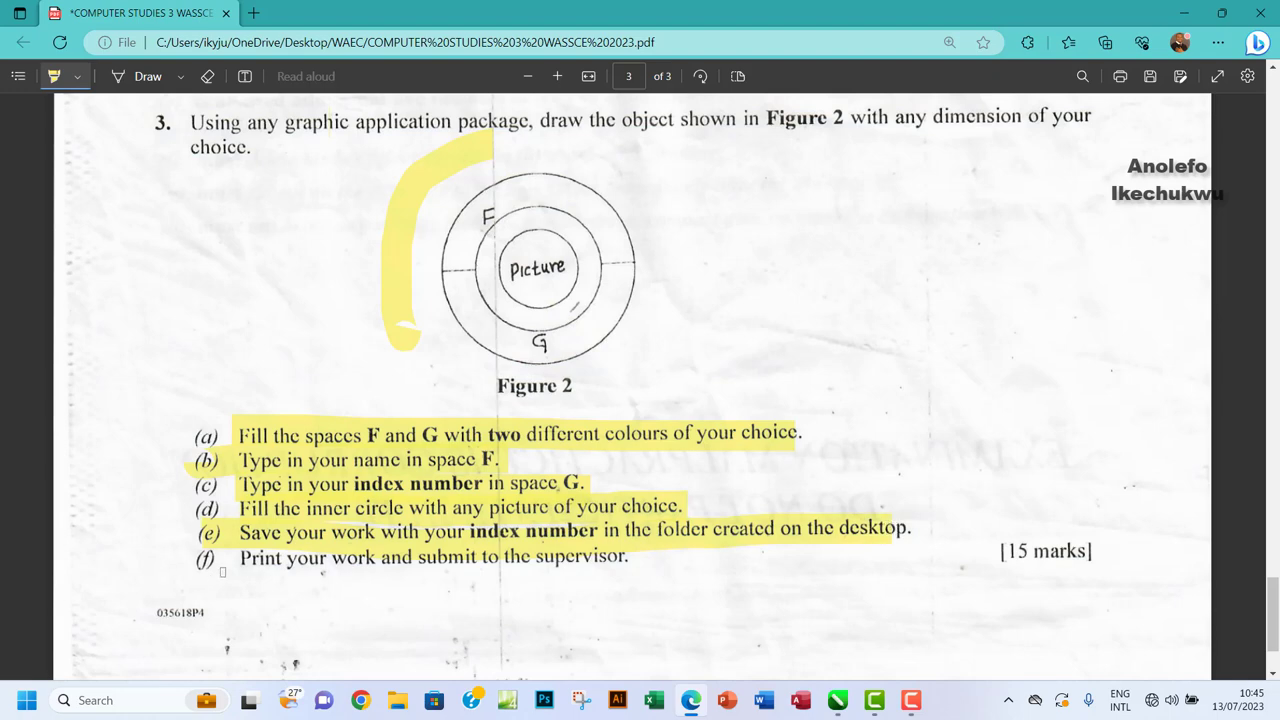
scroll(279, 541, "down", 3)
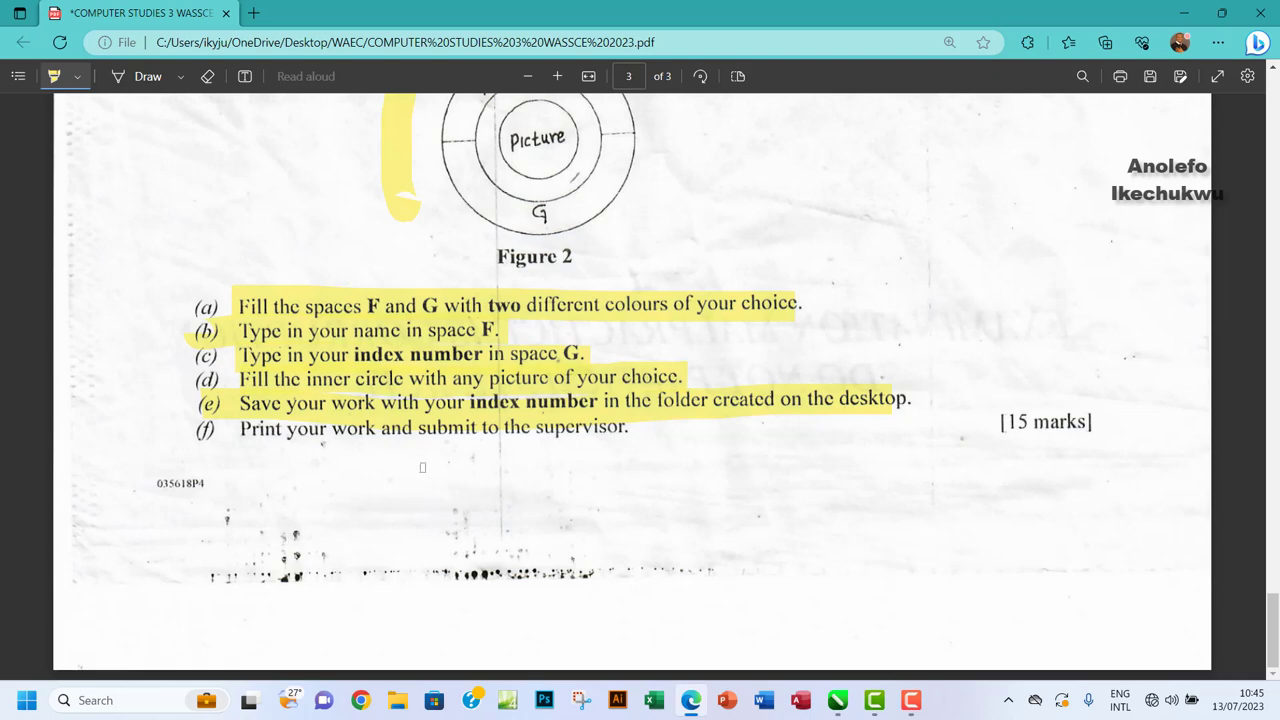
left_click(838, 700)
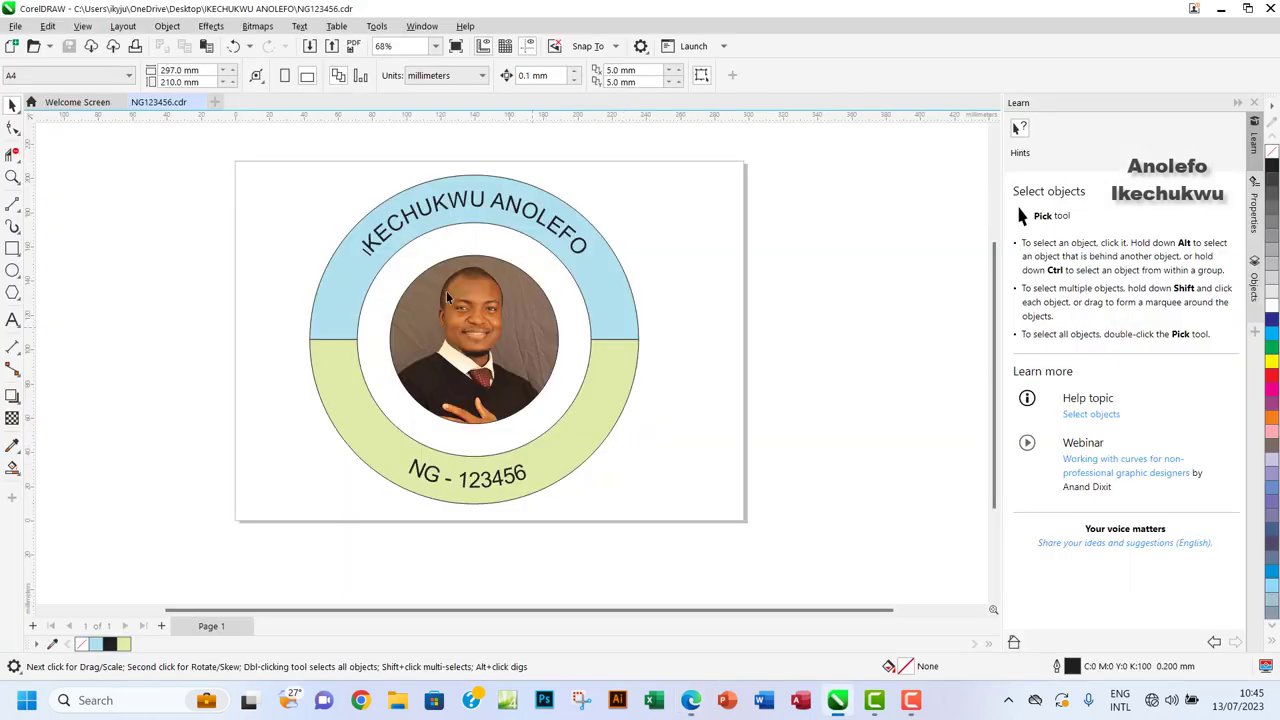
Check the print preview, close it, and remove the curved name's malformed first letter.
left_click(16, 26)
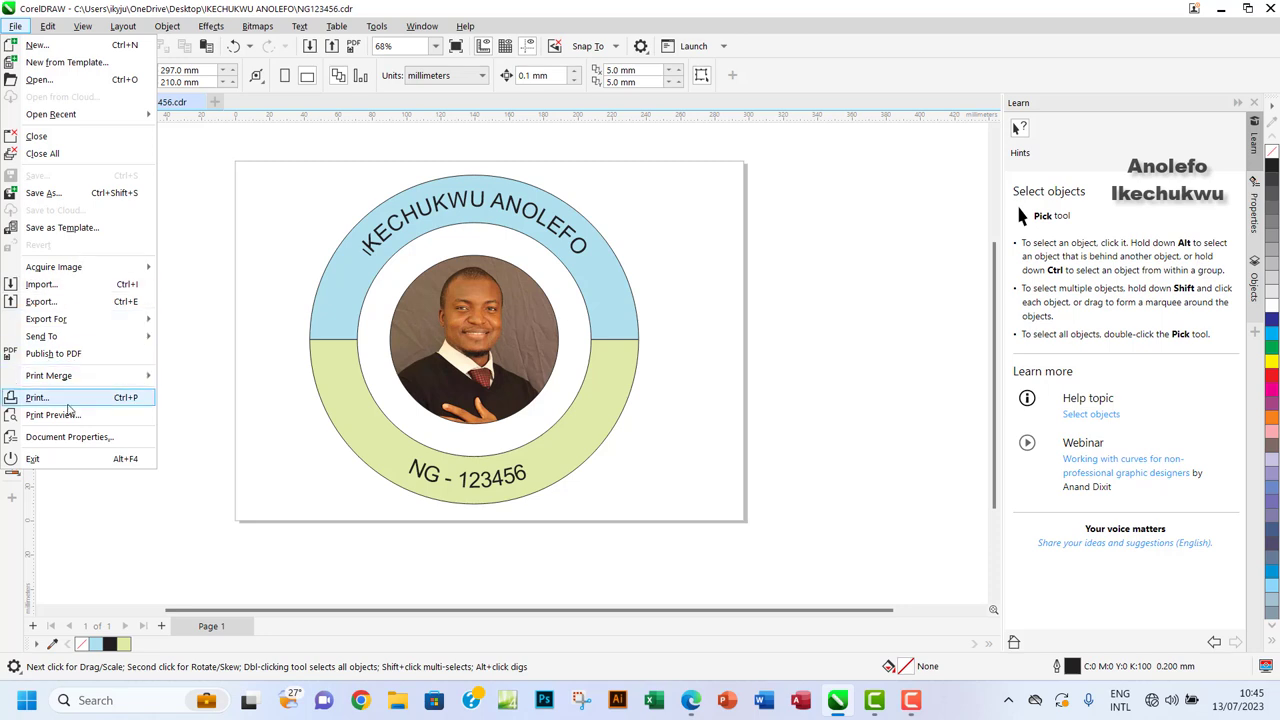
key("Escape")
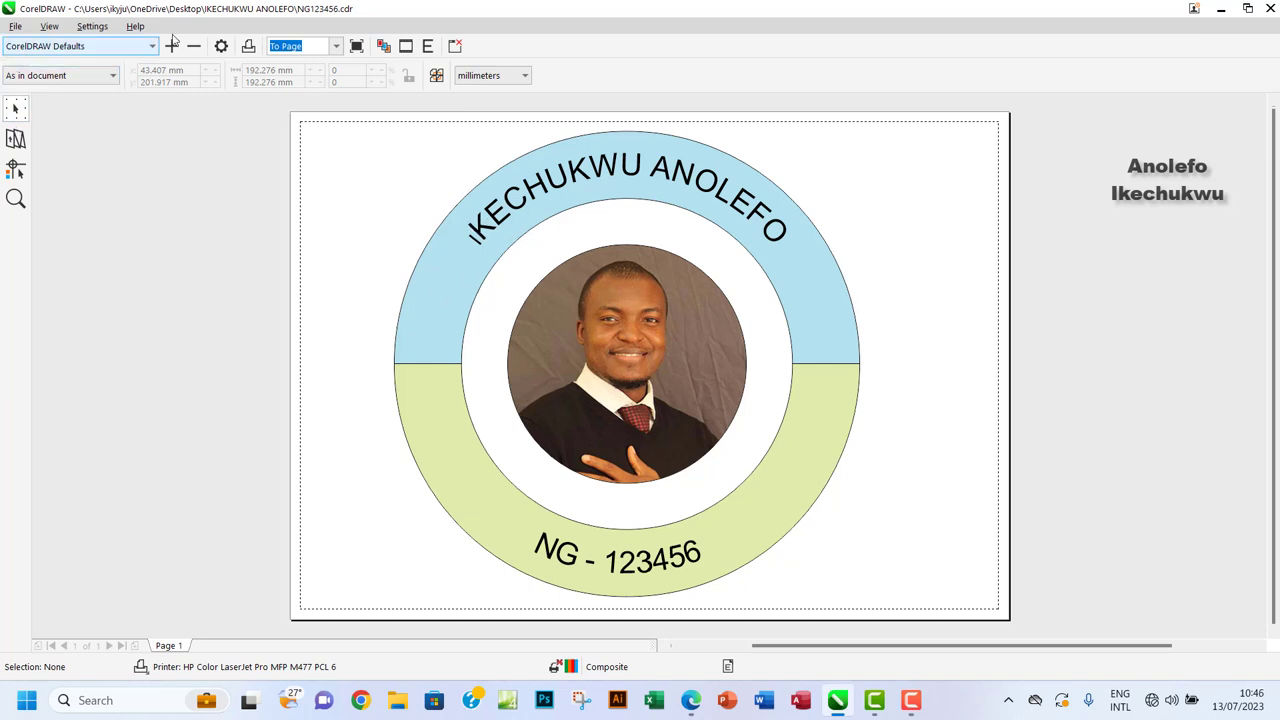
left_click(455, 46)
double_click(376, 250)
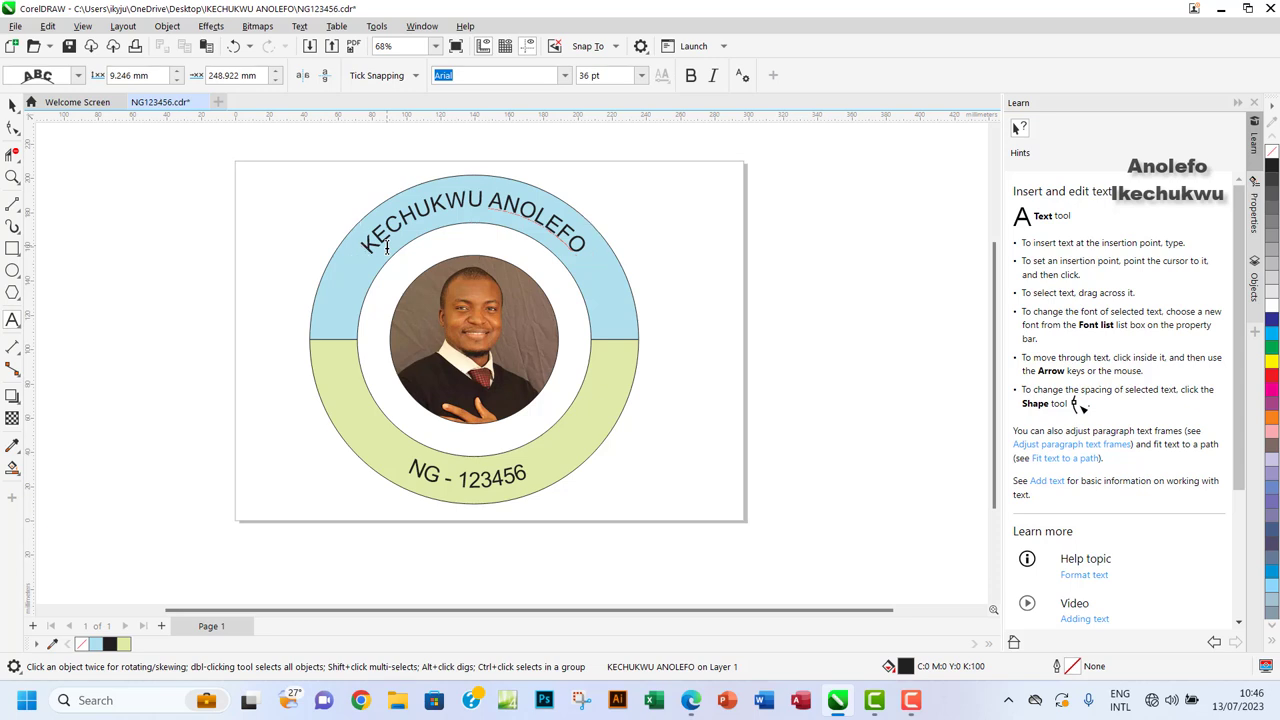
Insert a capital I at the start of the curved name and exit text editing.
type("I")
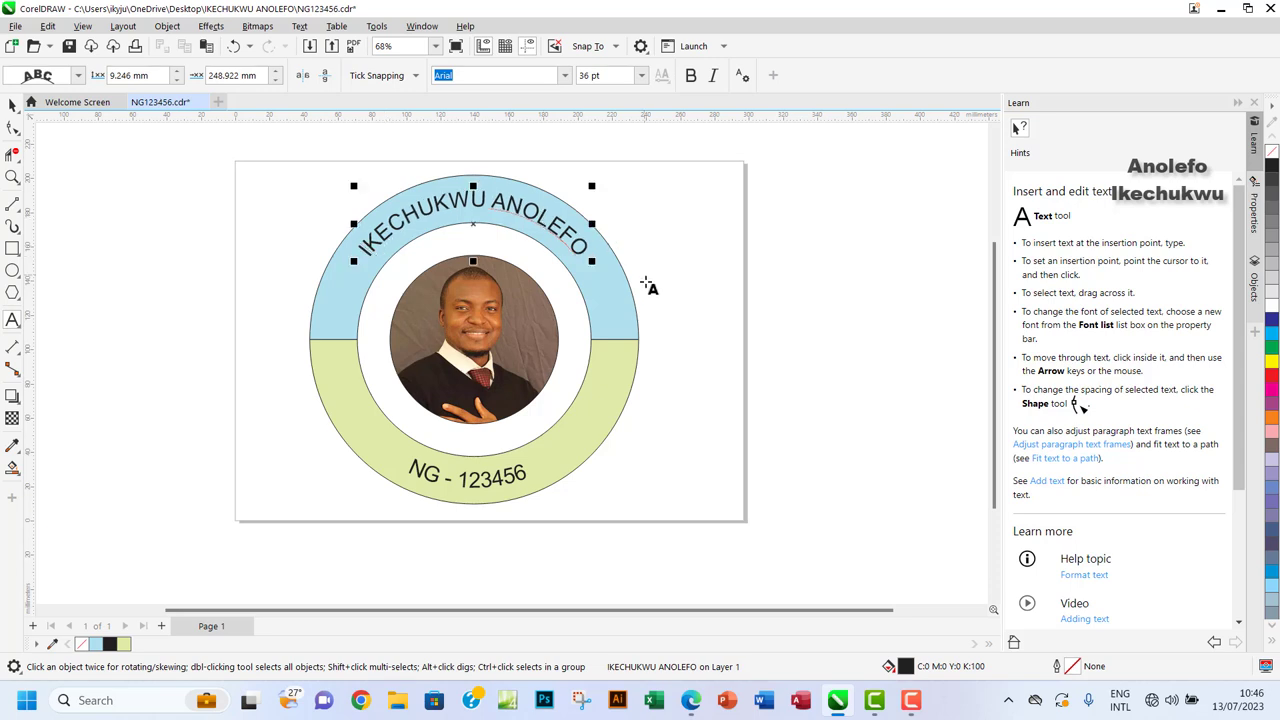
left_click(9, 106)
left_click(109, 206)
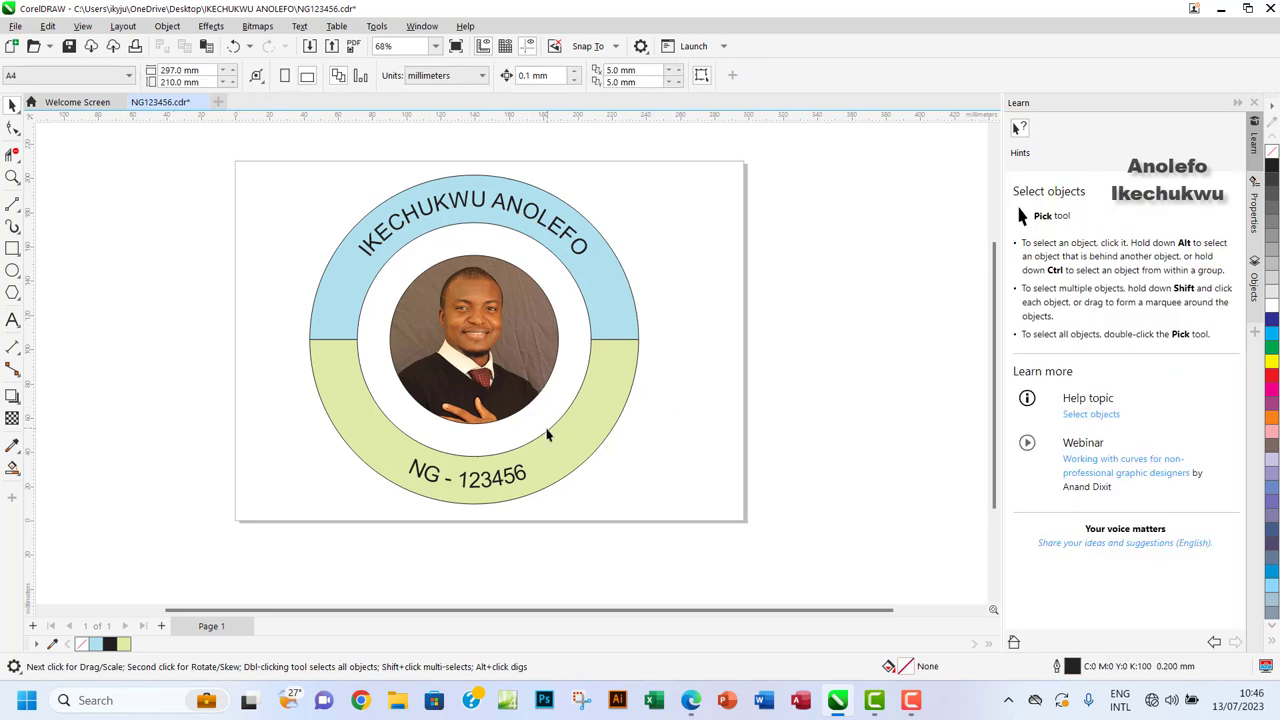
left_click(15, 26)
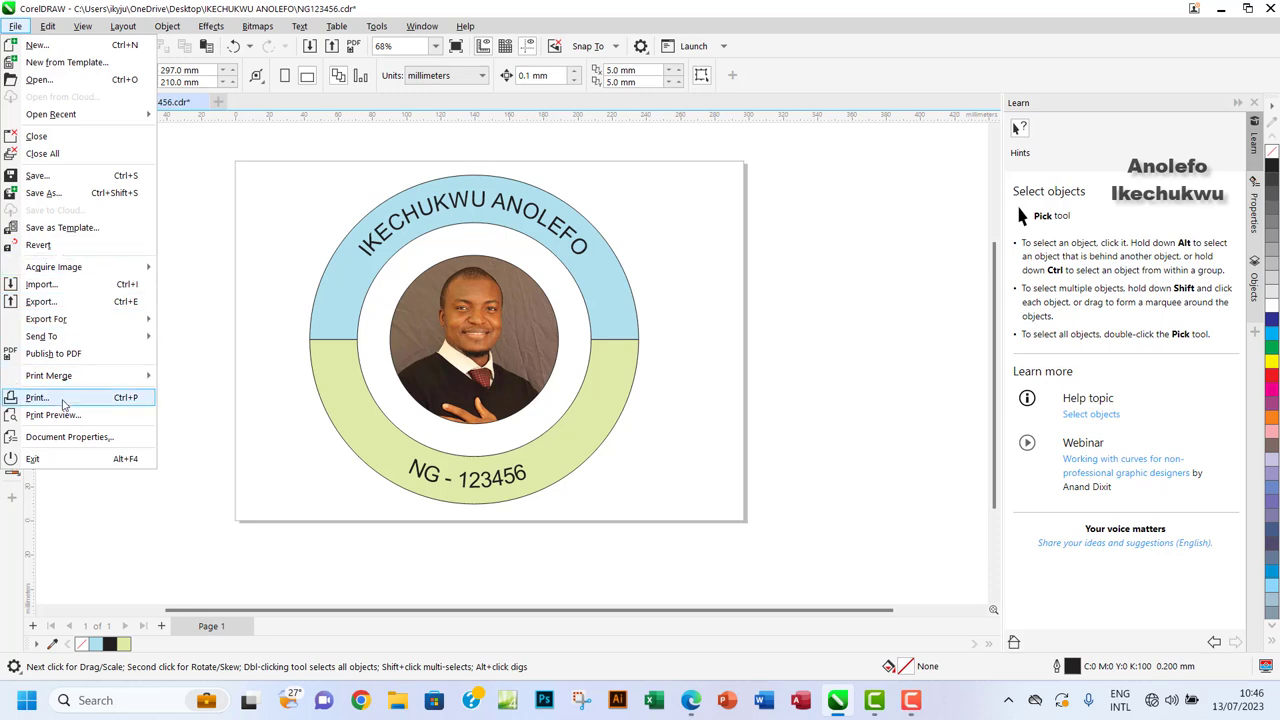
Show the corrected name badge in print preview with the HP Color LaserJet printer, ready to print.
key("Escape")
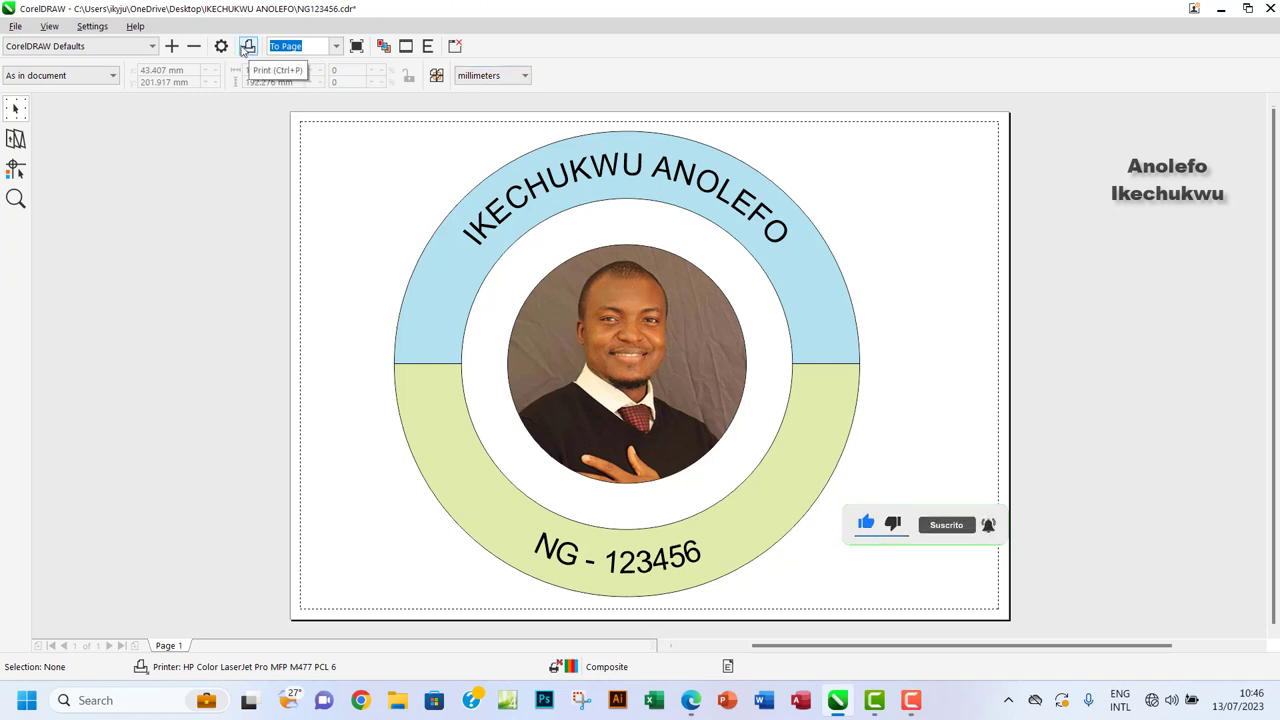
left_click(15, 26)
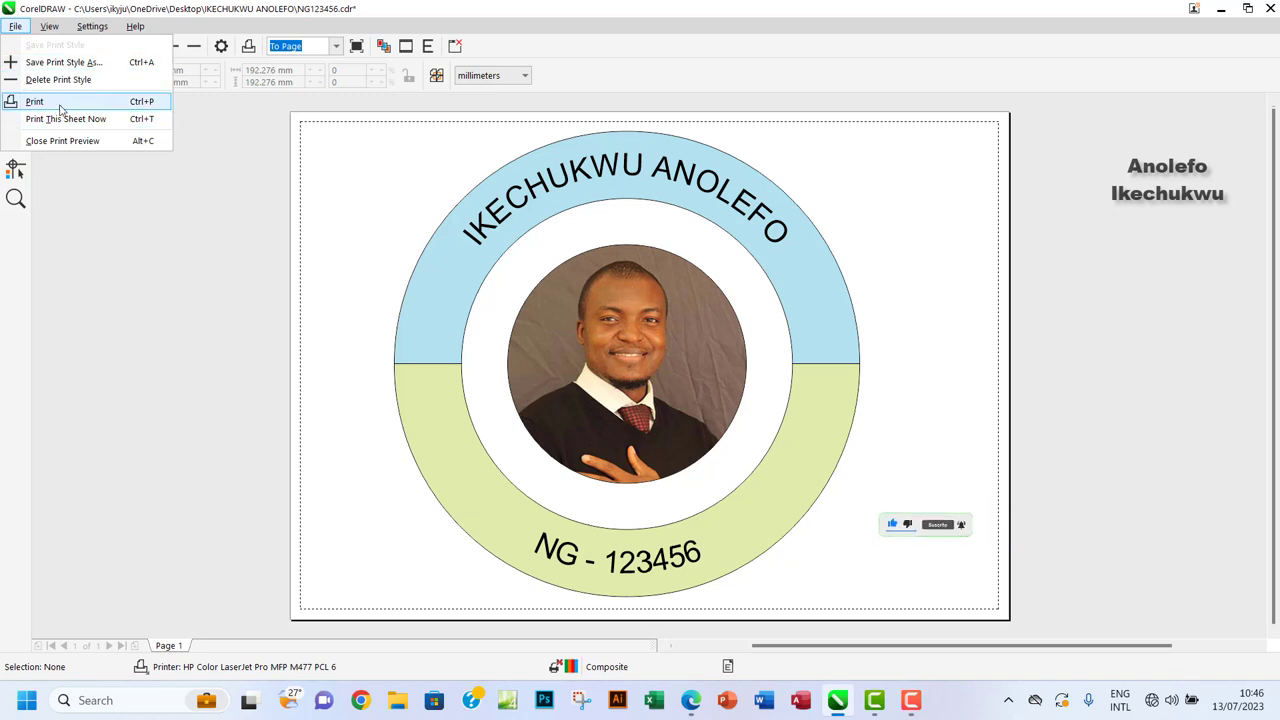